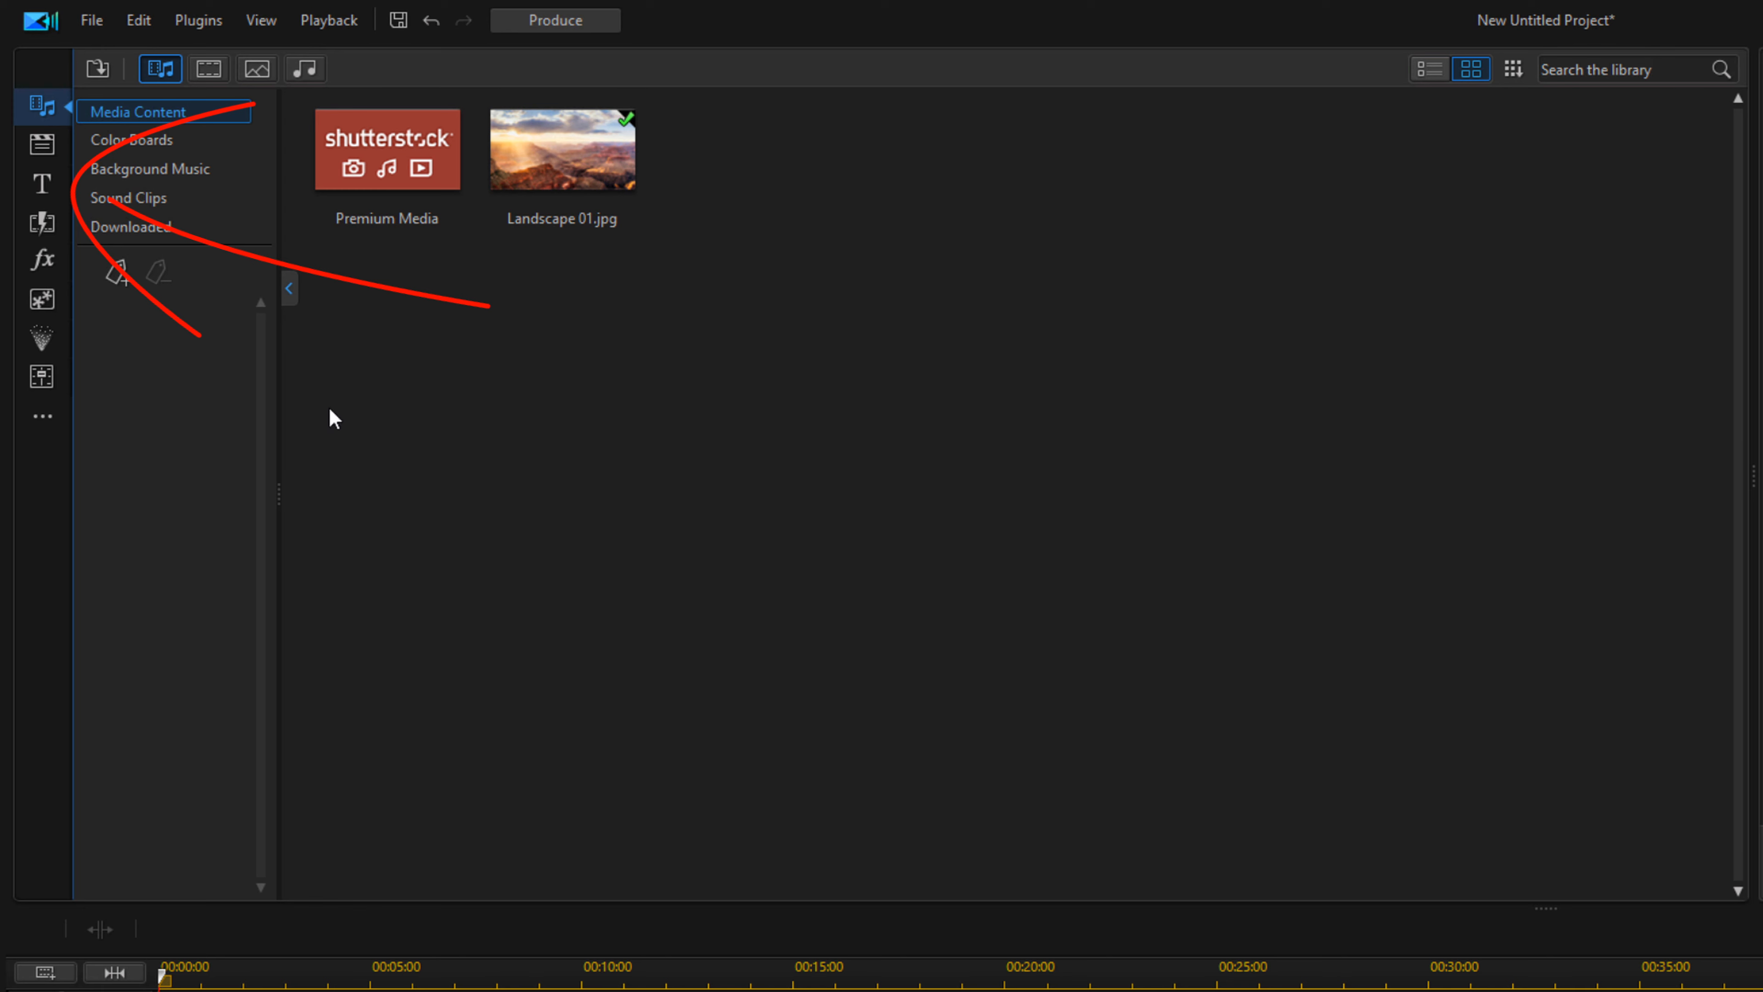
- Add the Default title at the start of video track 2 and set its duration to 00:00:01:12
{"action": "left_click", "coordinate": [42, 182]}
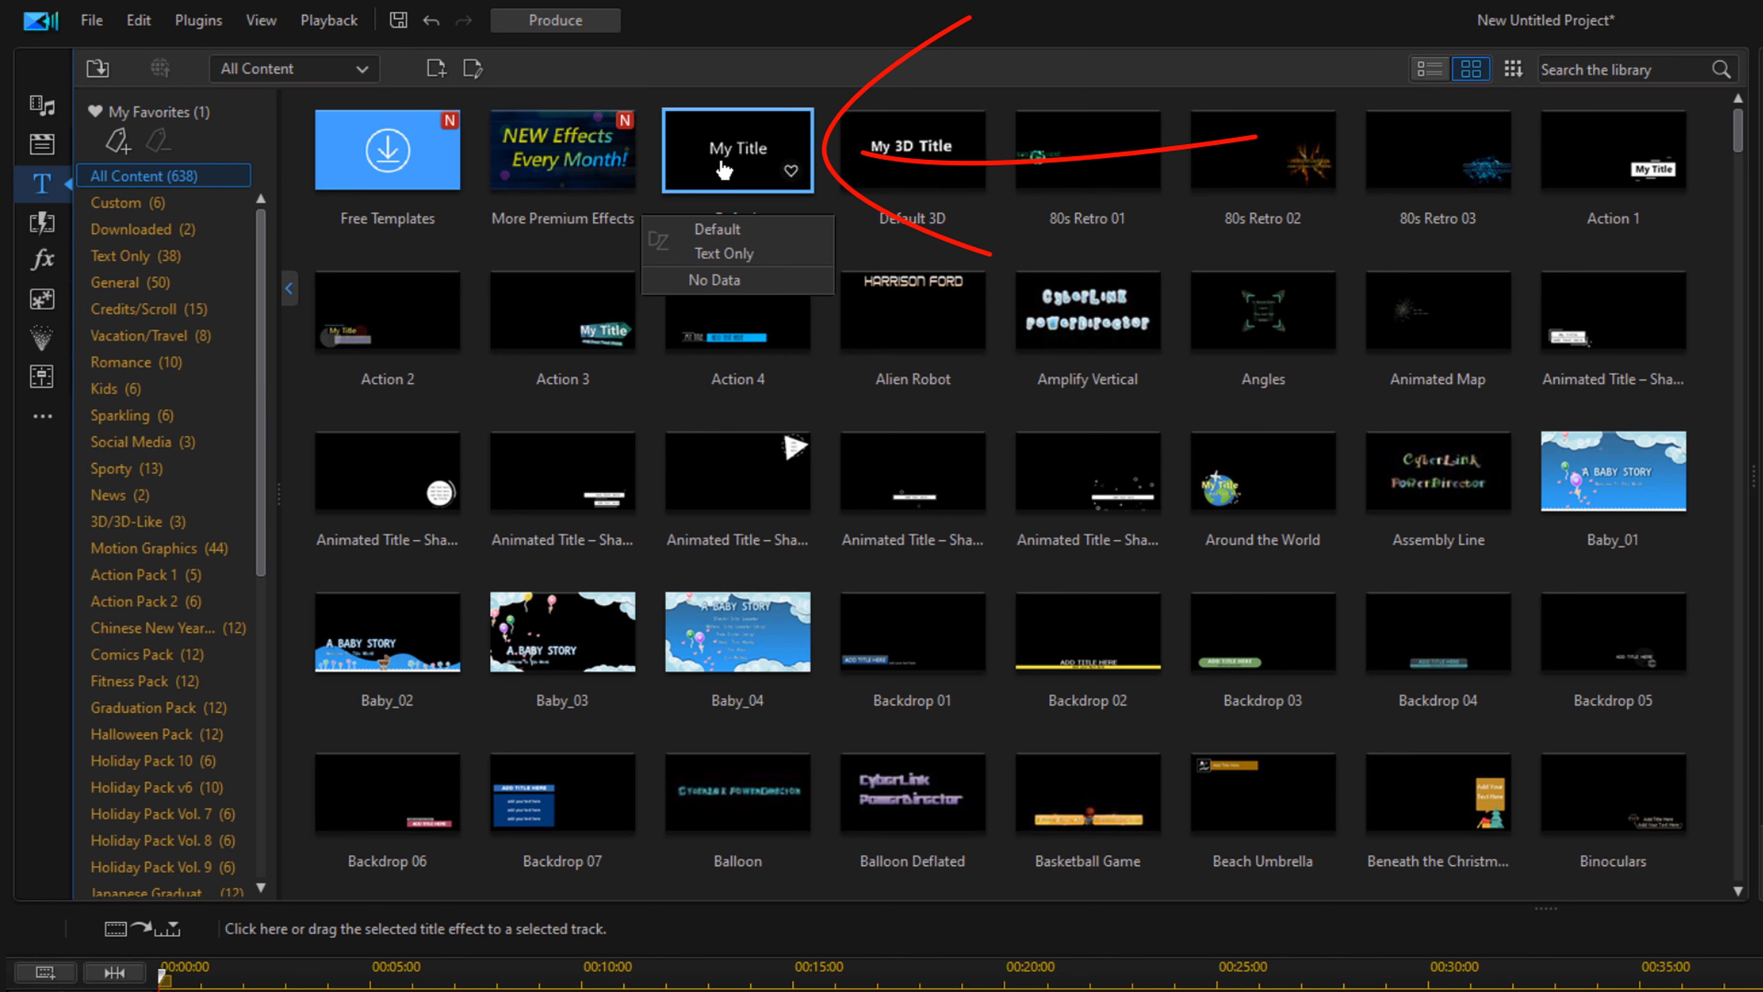
{"action": "left_click_drag", "start_coordinate": [724, 168], "coordinate": [155, 522]}
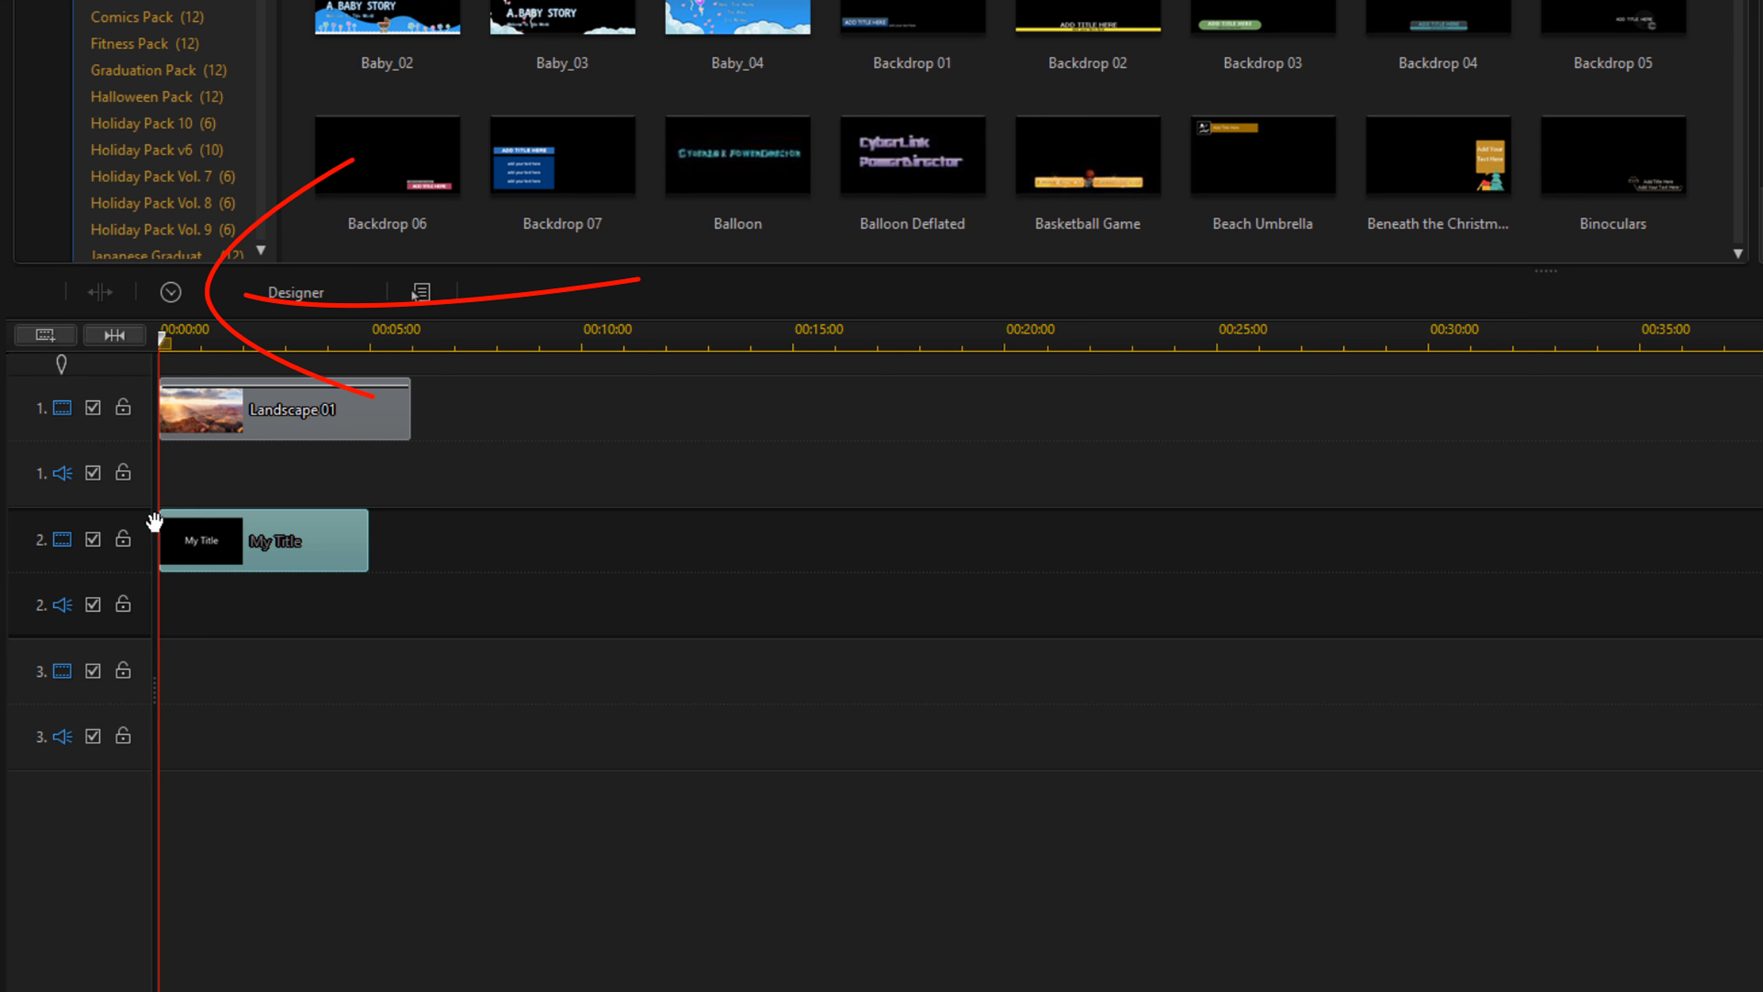
{"action": "left_click", "coordinate": [174, 301]}
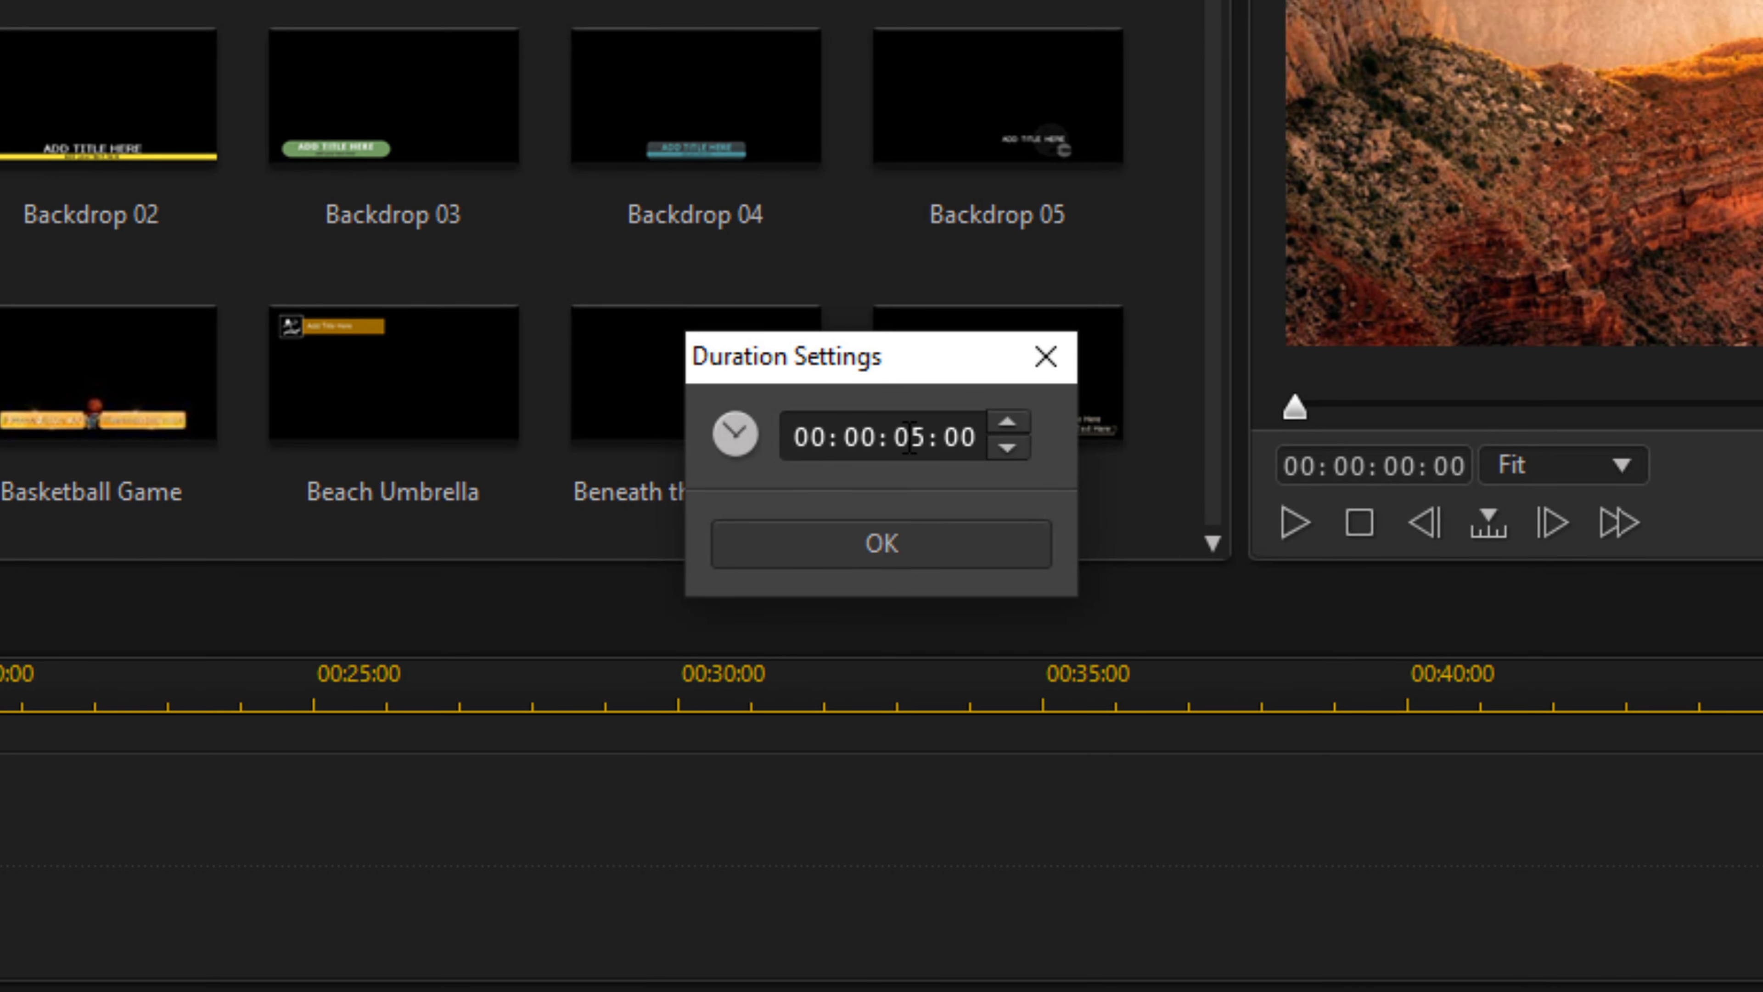
{"action": "left_click", "coordinate": [909, 438]}
{"action": "type", "text": "01:12"}
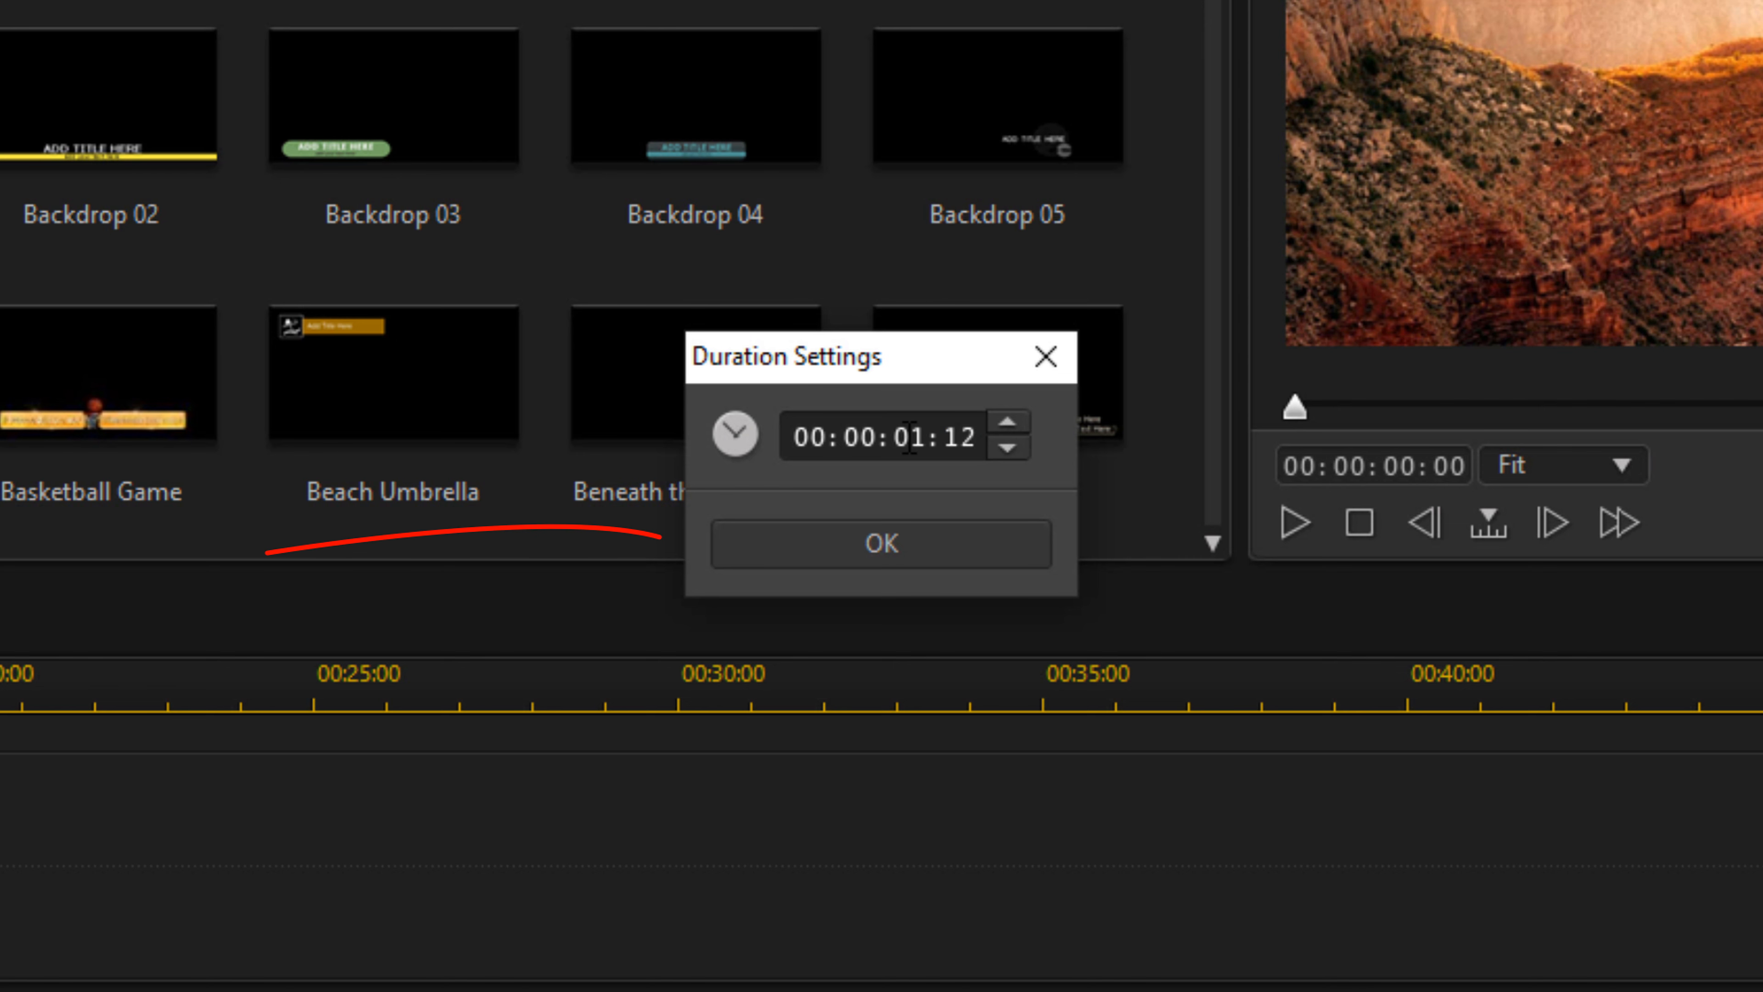
{"action": "left_click", "coordinate": [903, 546]}
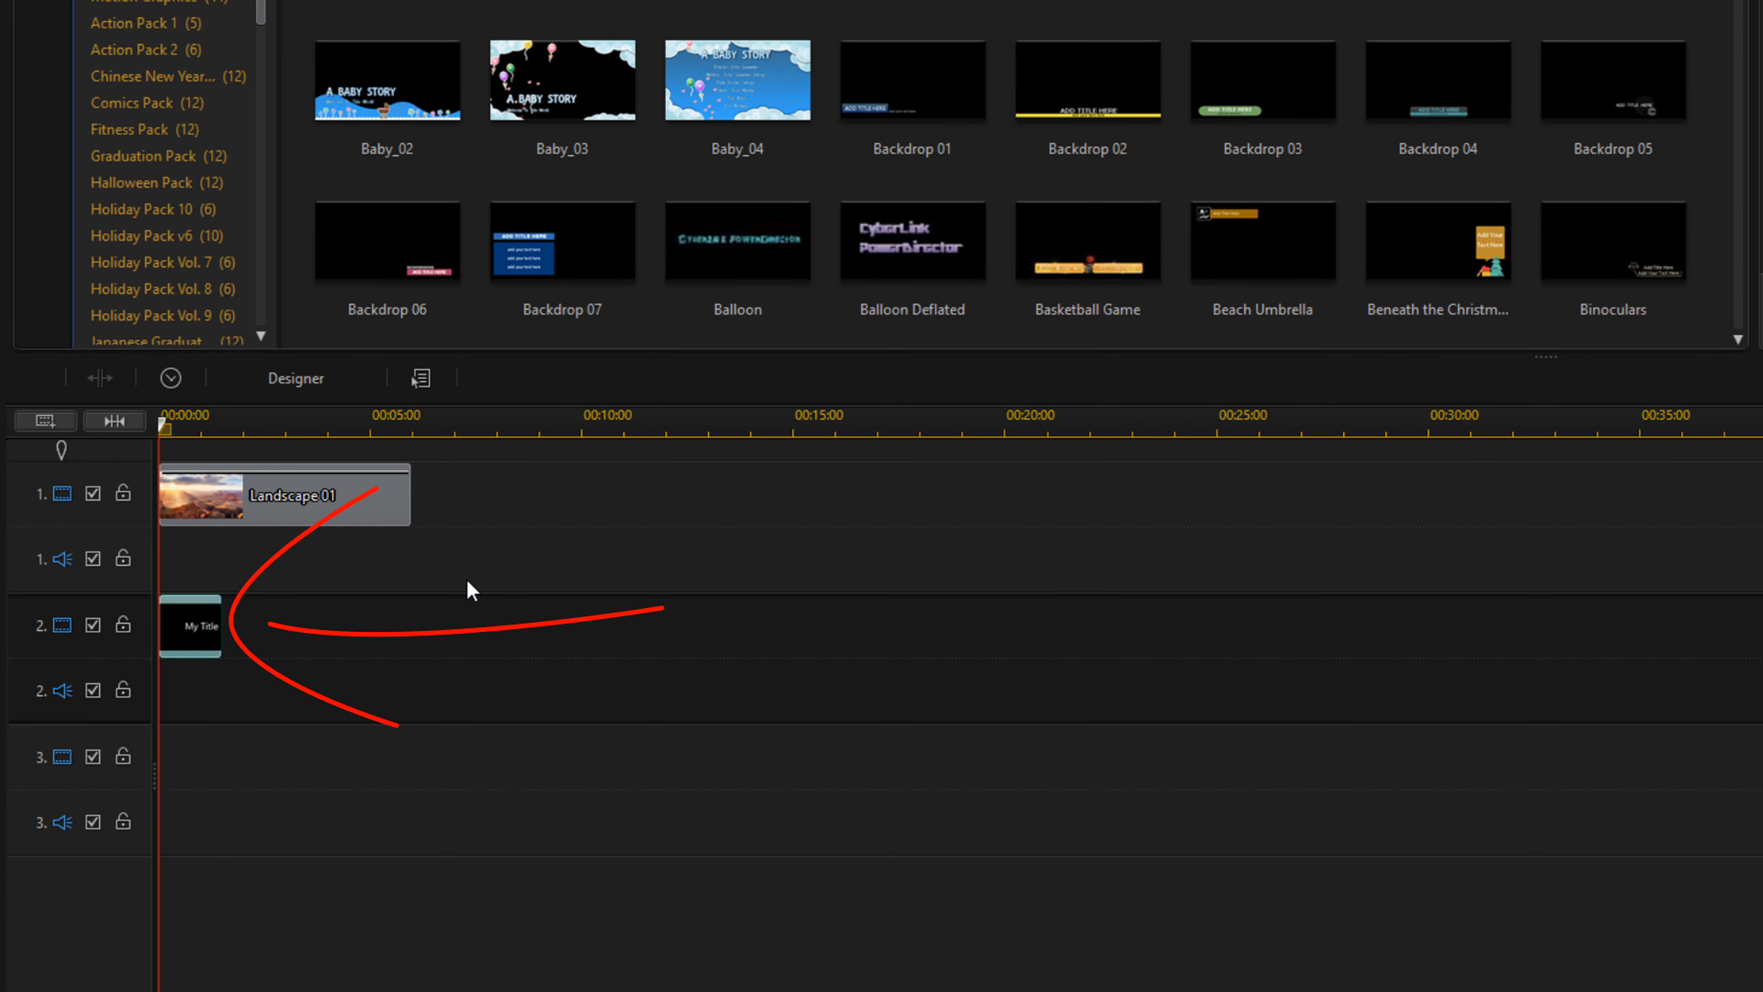
- Open the title clip in the Title Designer, set its font to Showcard Gothic and its text to "Bounce Time"
{"action": "mouse_move", "coordinate": [208, 627]}
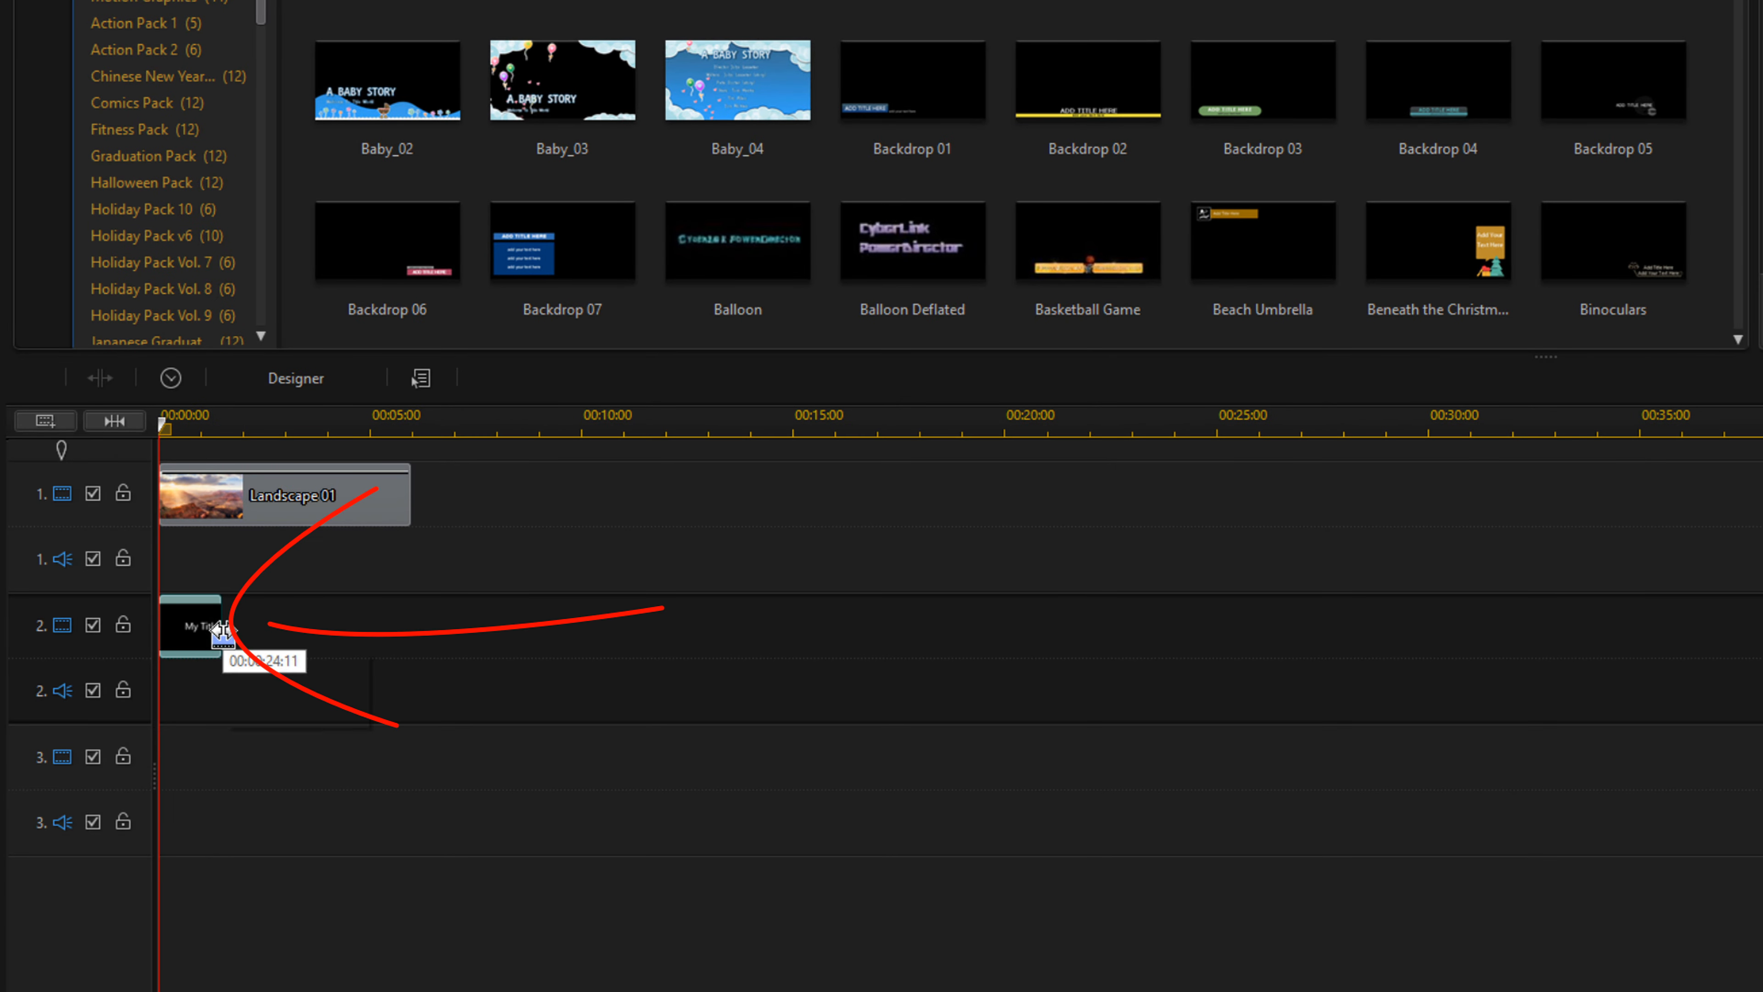
{"action": "double_click", "coordinate": [197, 626]}
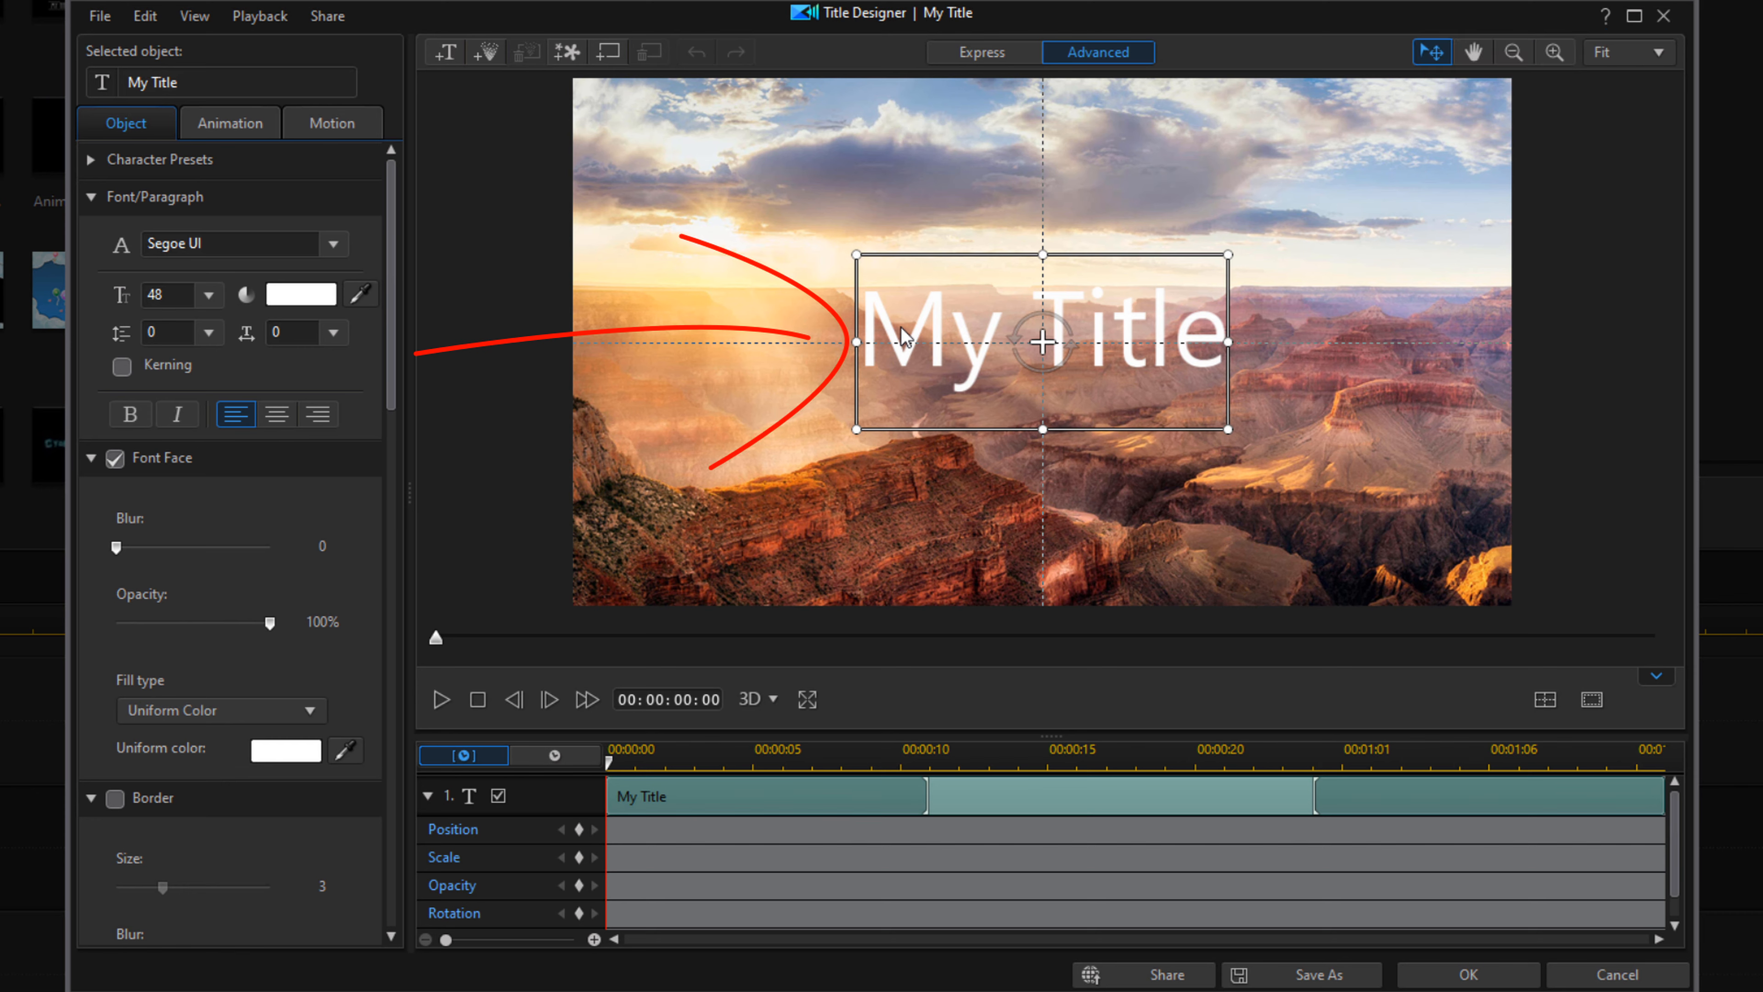
{"action": "double_click", "coordinate": [939, 316]}
{"action": "key", "text": "ctrl+a"}
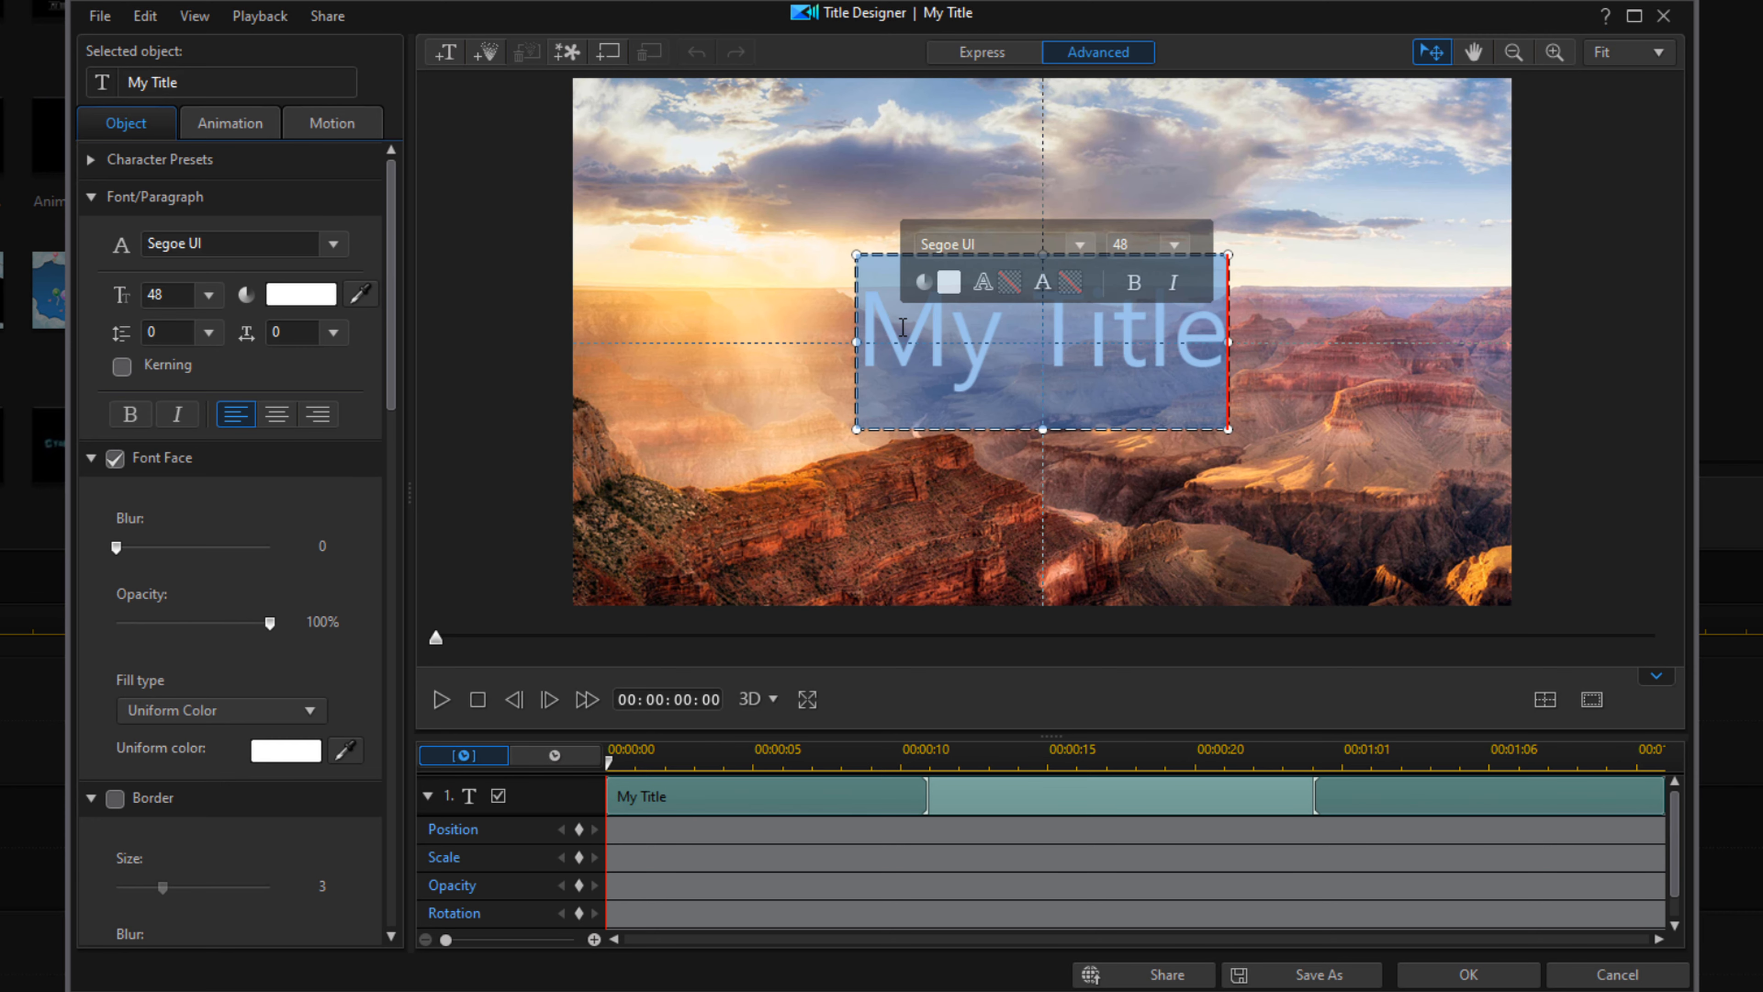
{"action": "left_click", "coordinate": [334, 243]}
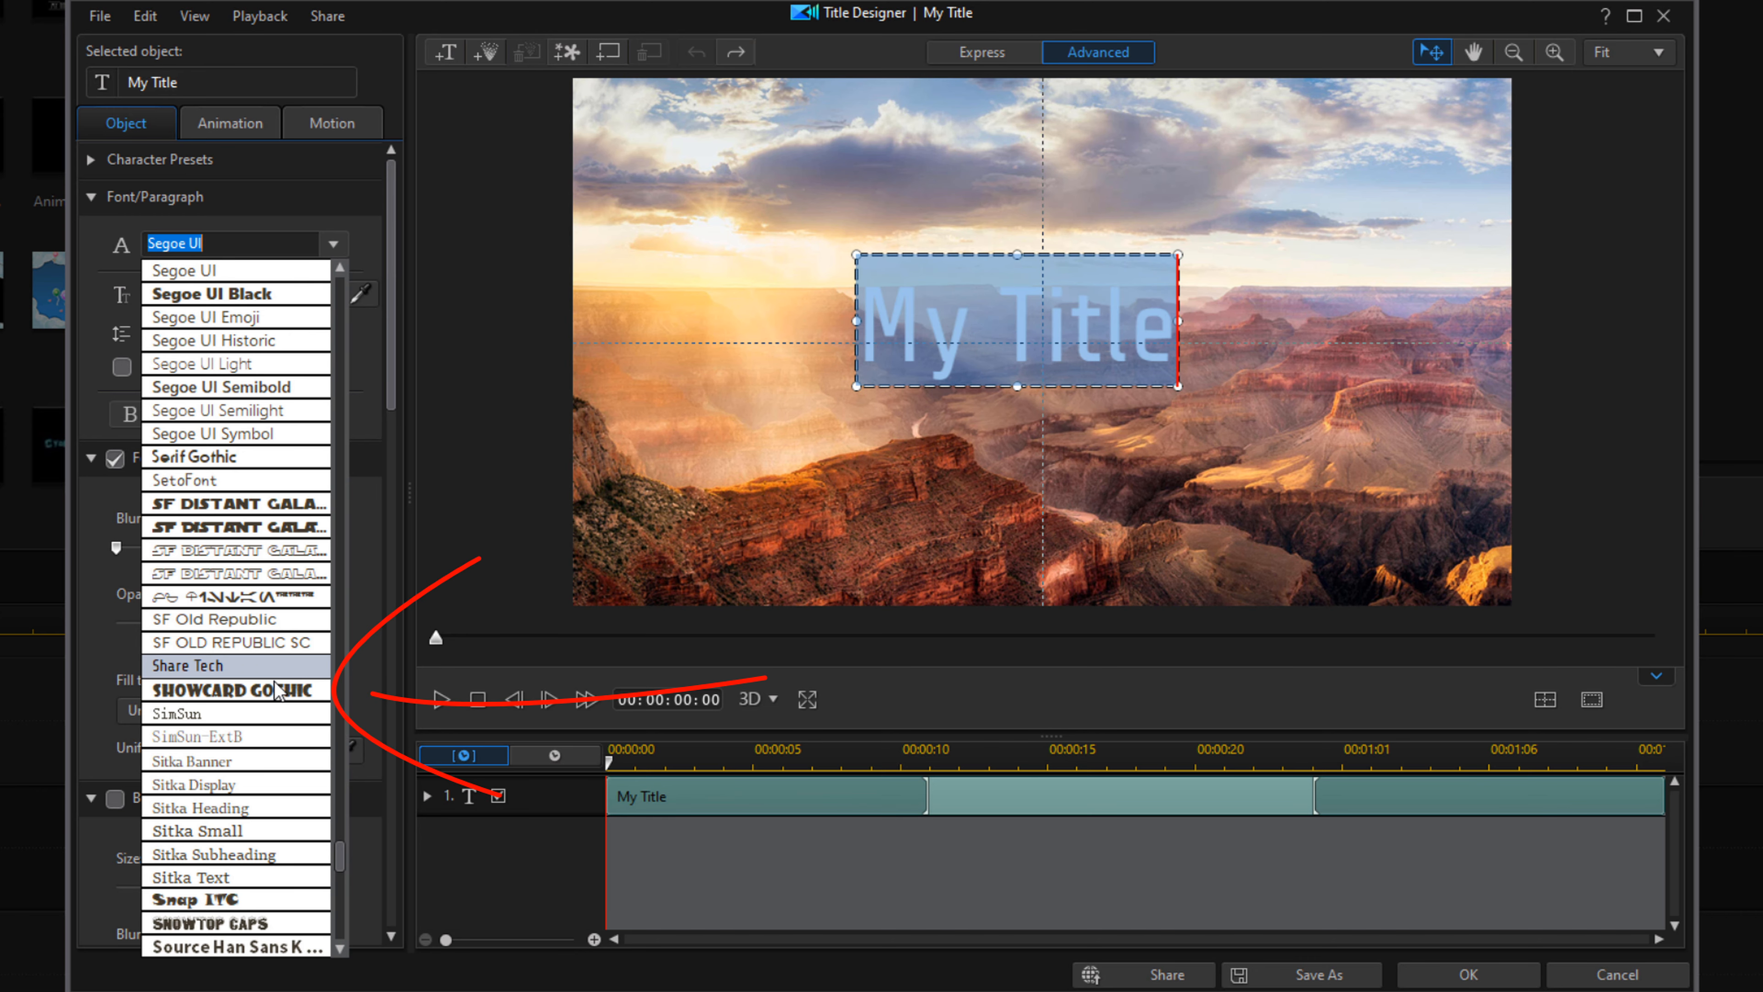
{"action": "left_click", "coordinate": [274, 690]}
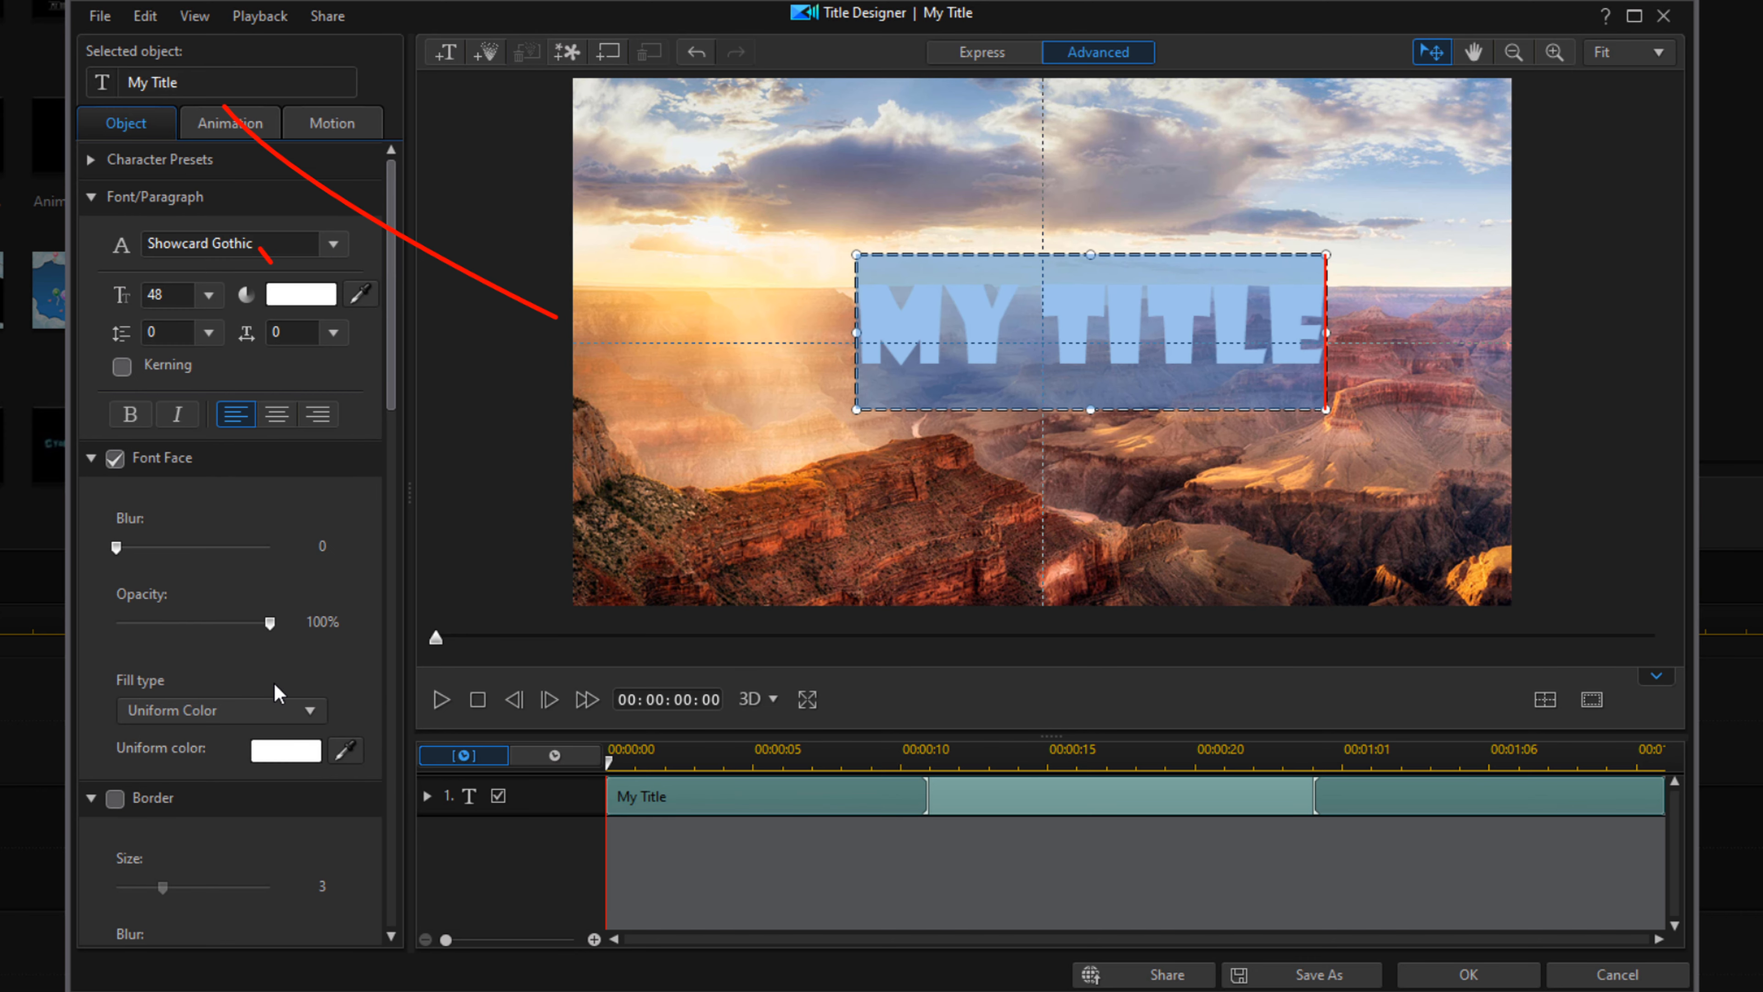
{"action": "left_click", "coordinate": [206, 82]}
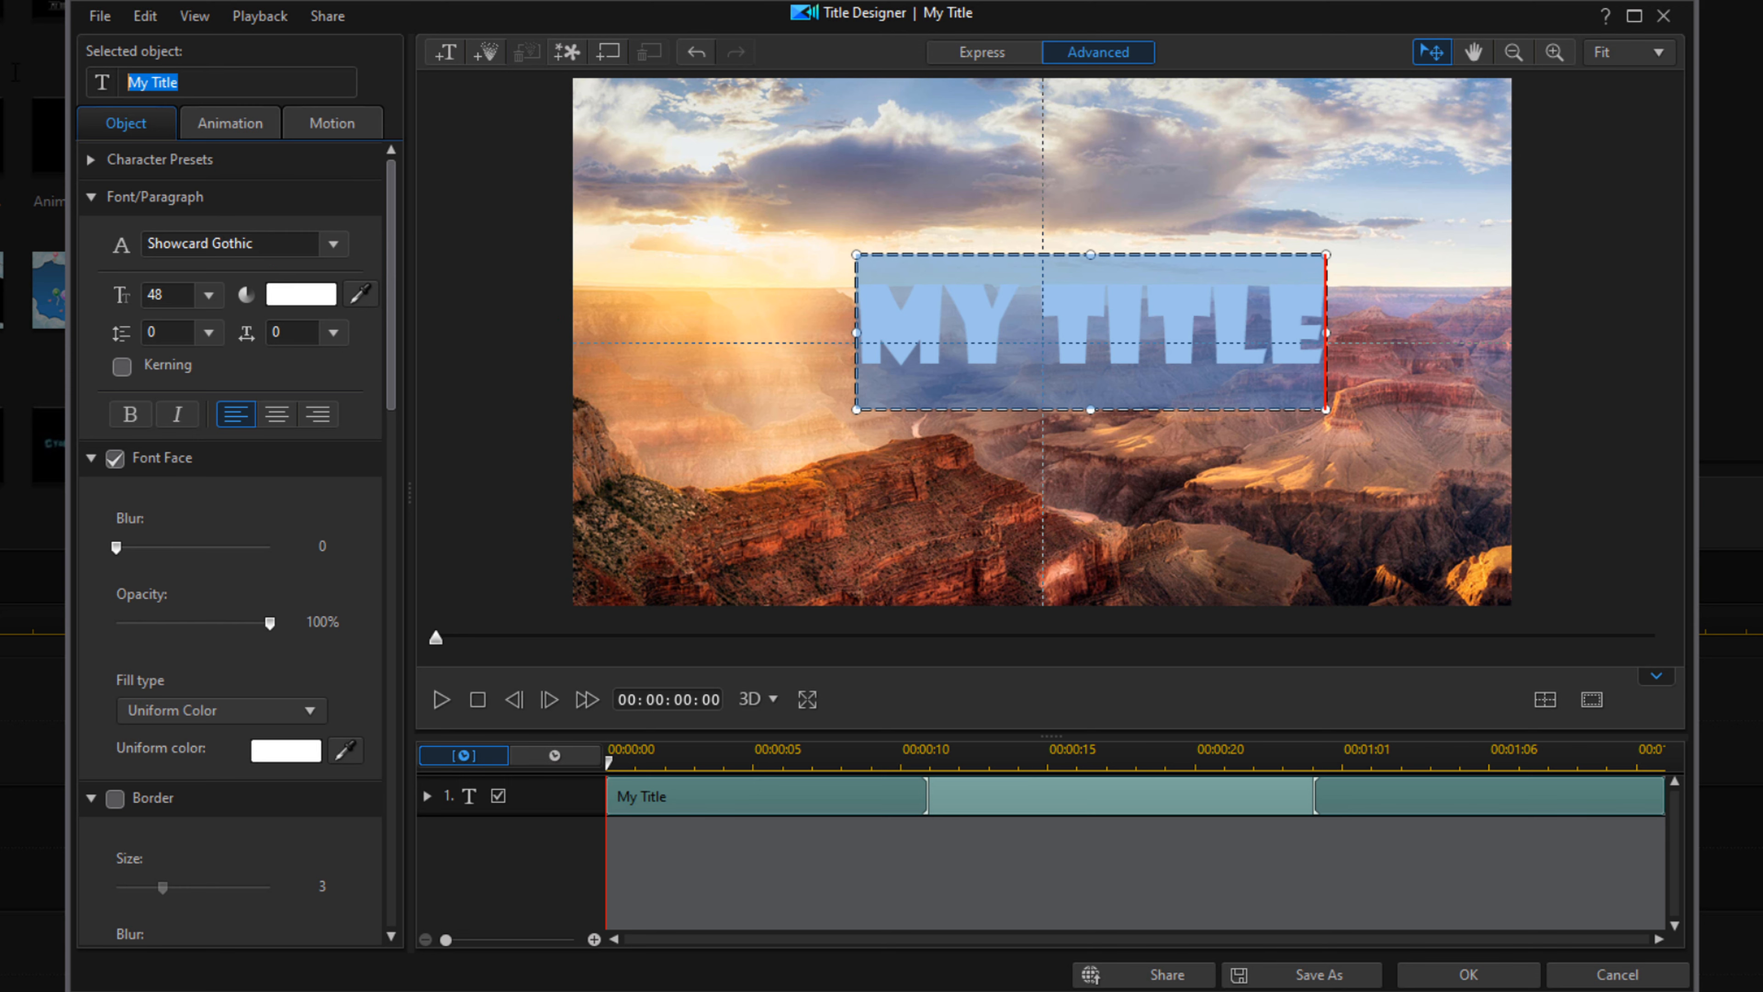
{"action": "type", "text": "Bounce Time"}
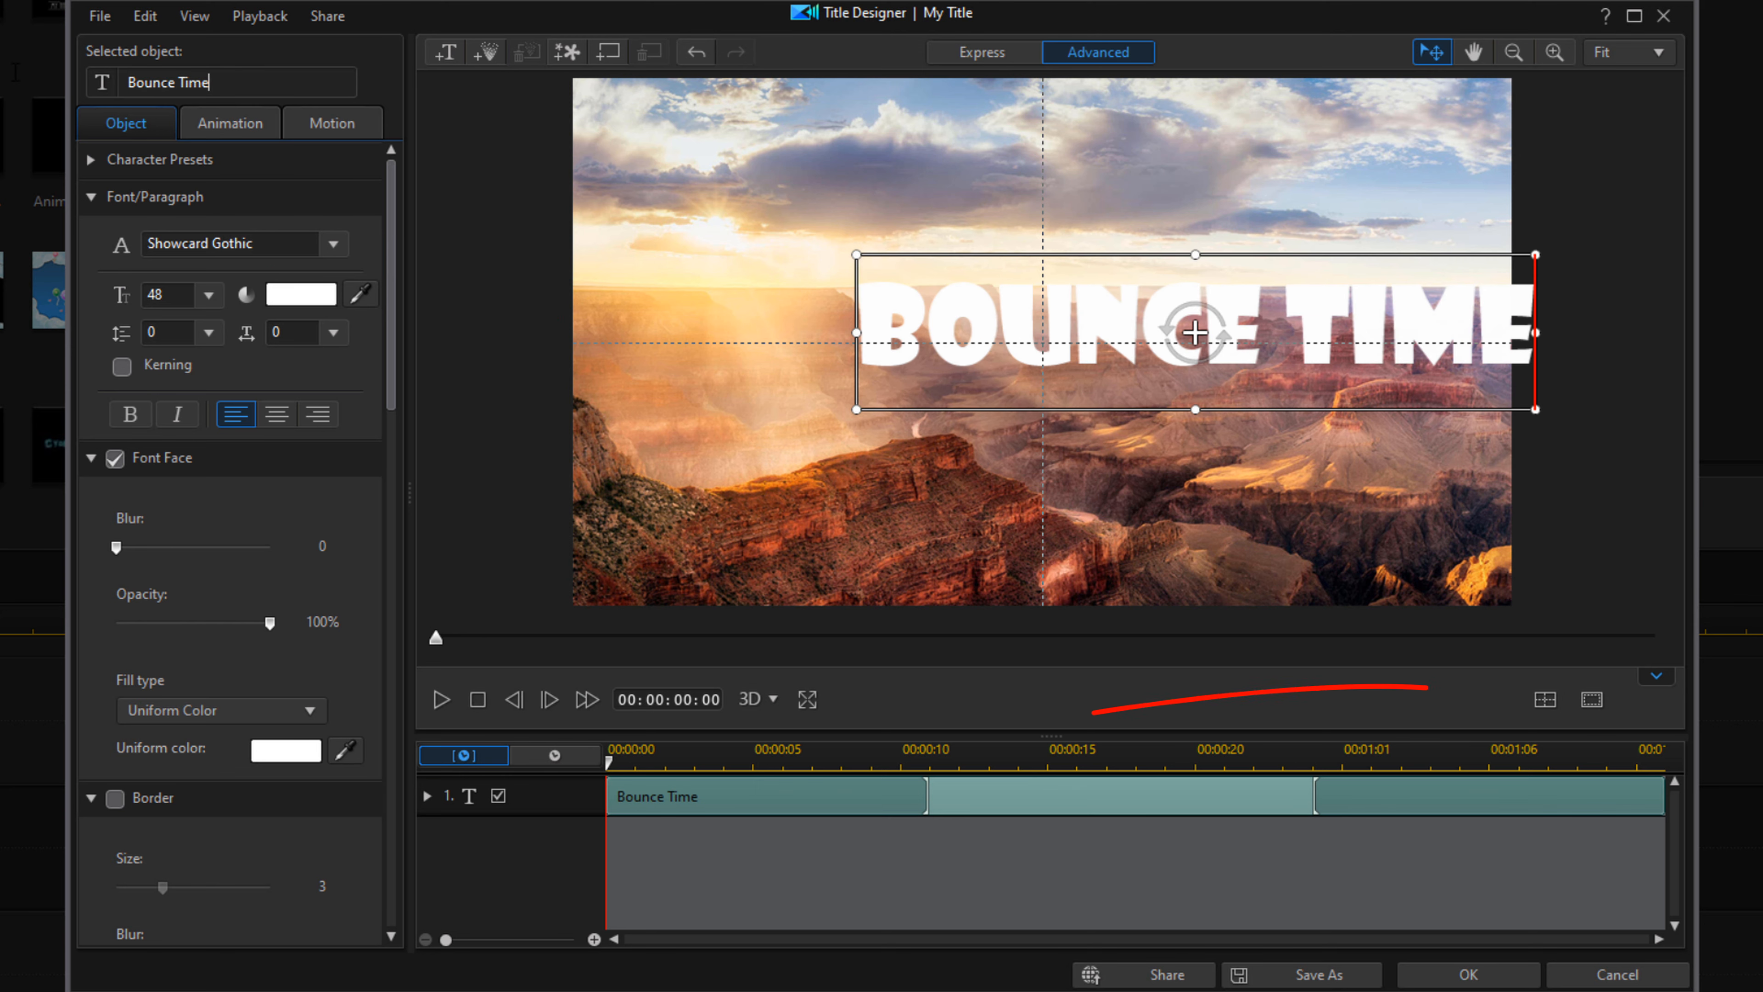
- Center the Bounce Time title both horizontally and vertically on the canvas
{"action": "left_click", "coordinate": [1546, 701]}
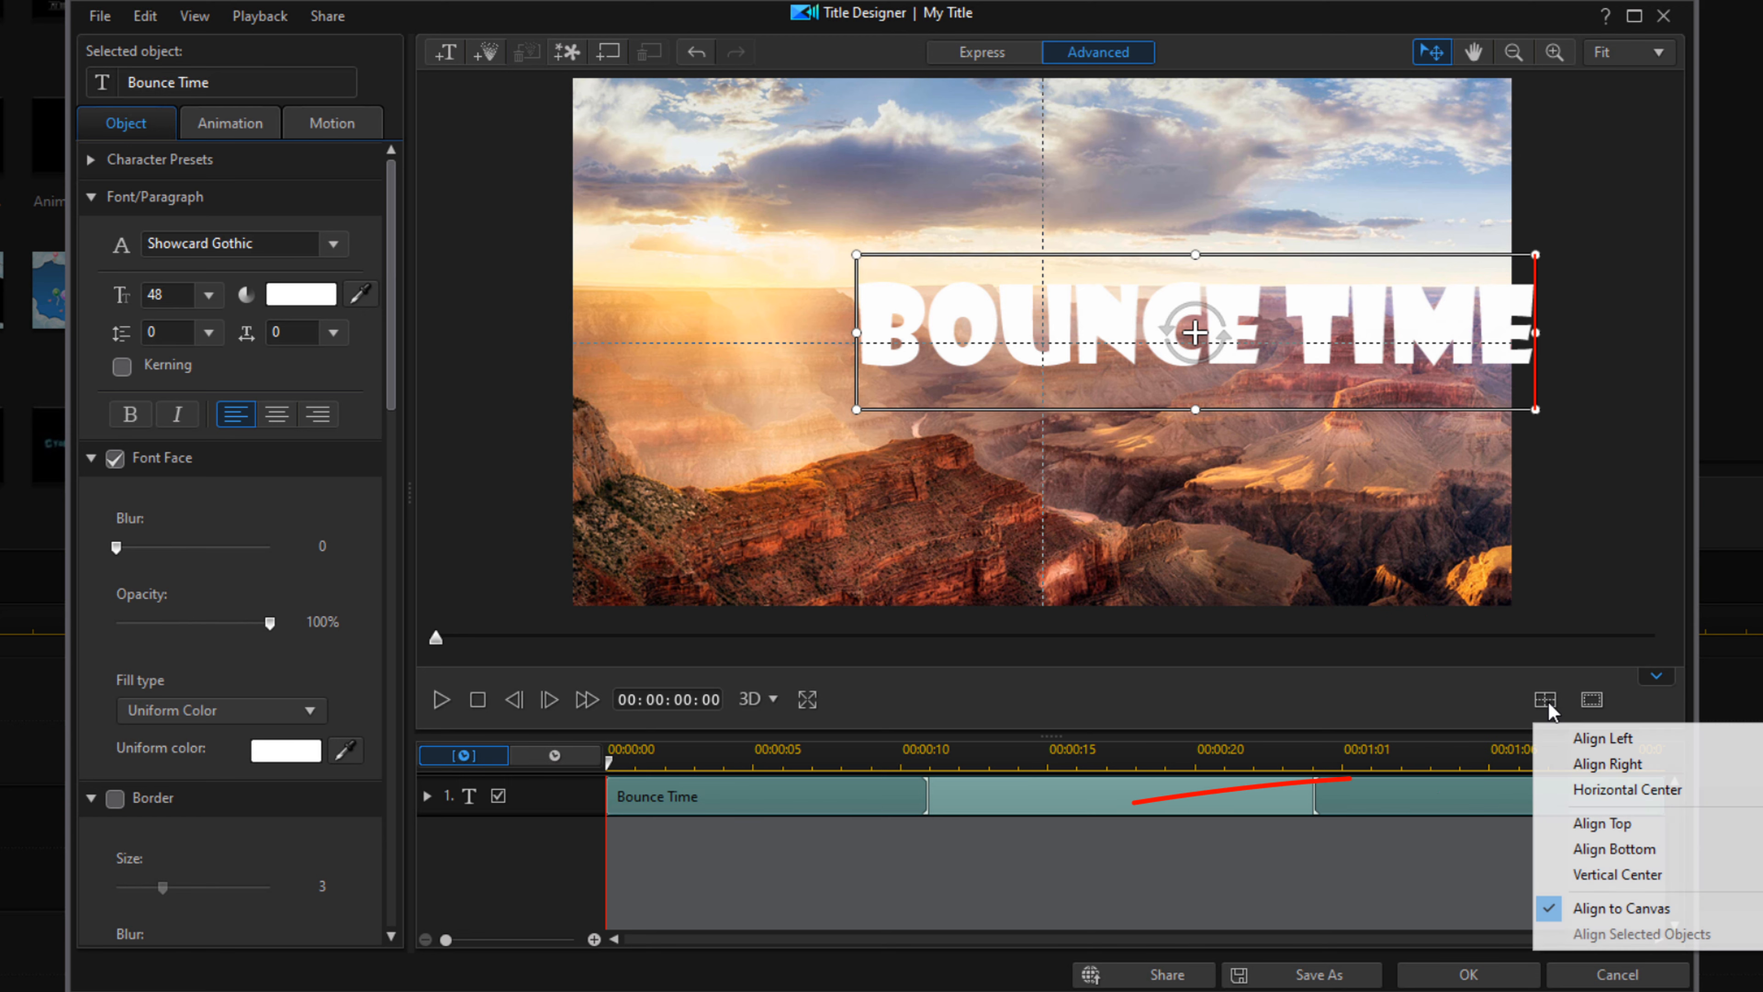
{"action": "left_click", "coordinate": [1589, 794]}
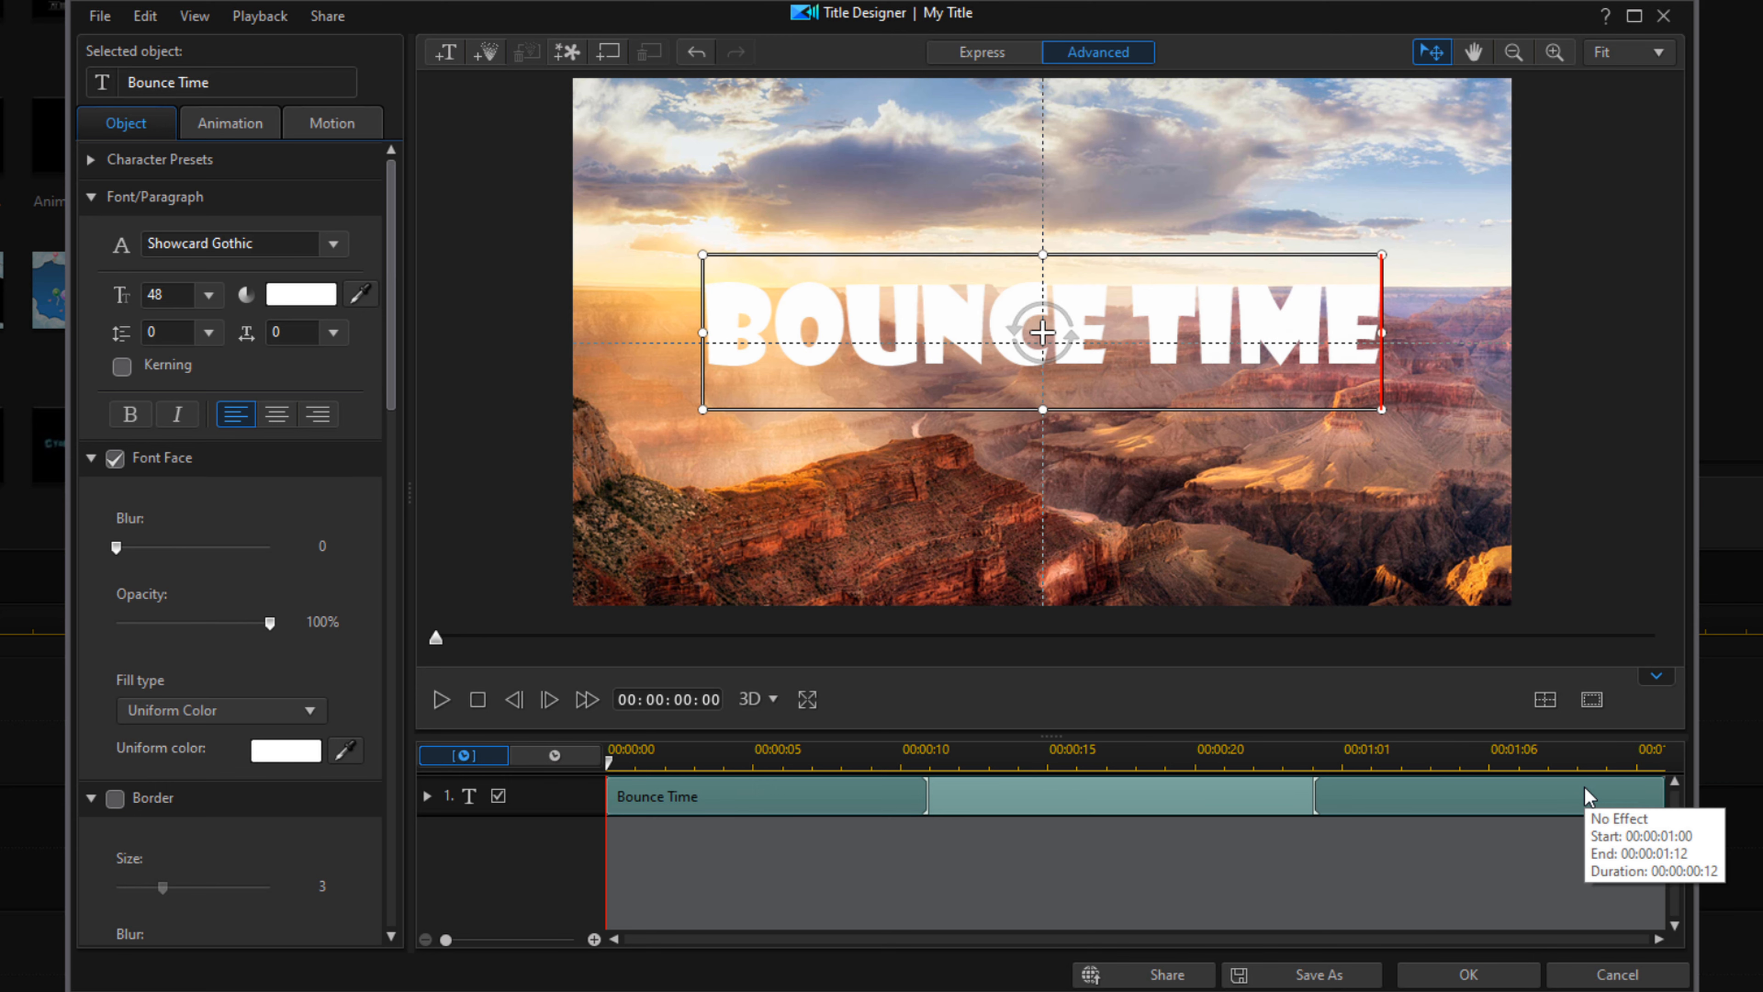
{"action": "left_click", "coordinate": [1545, 707]}
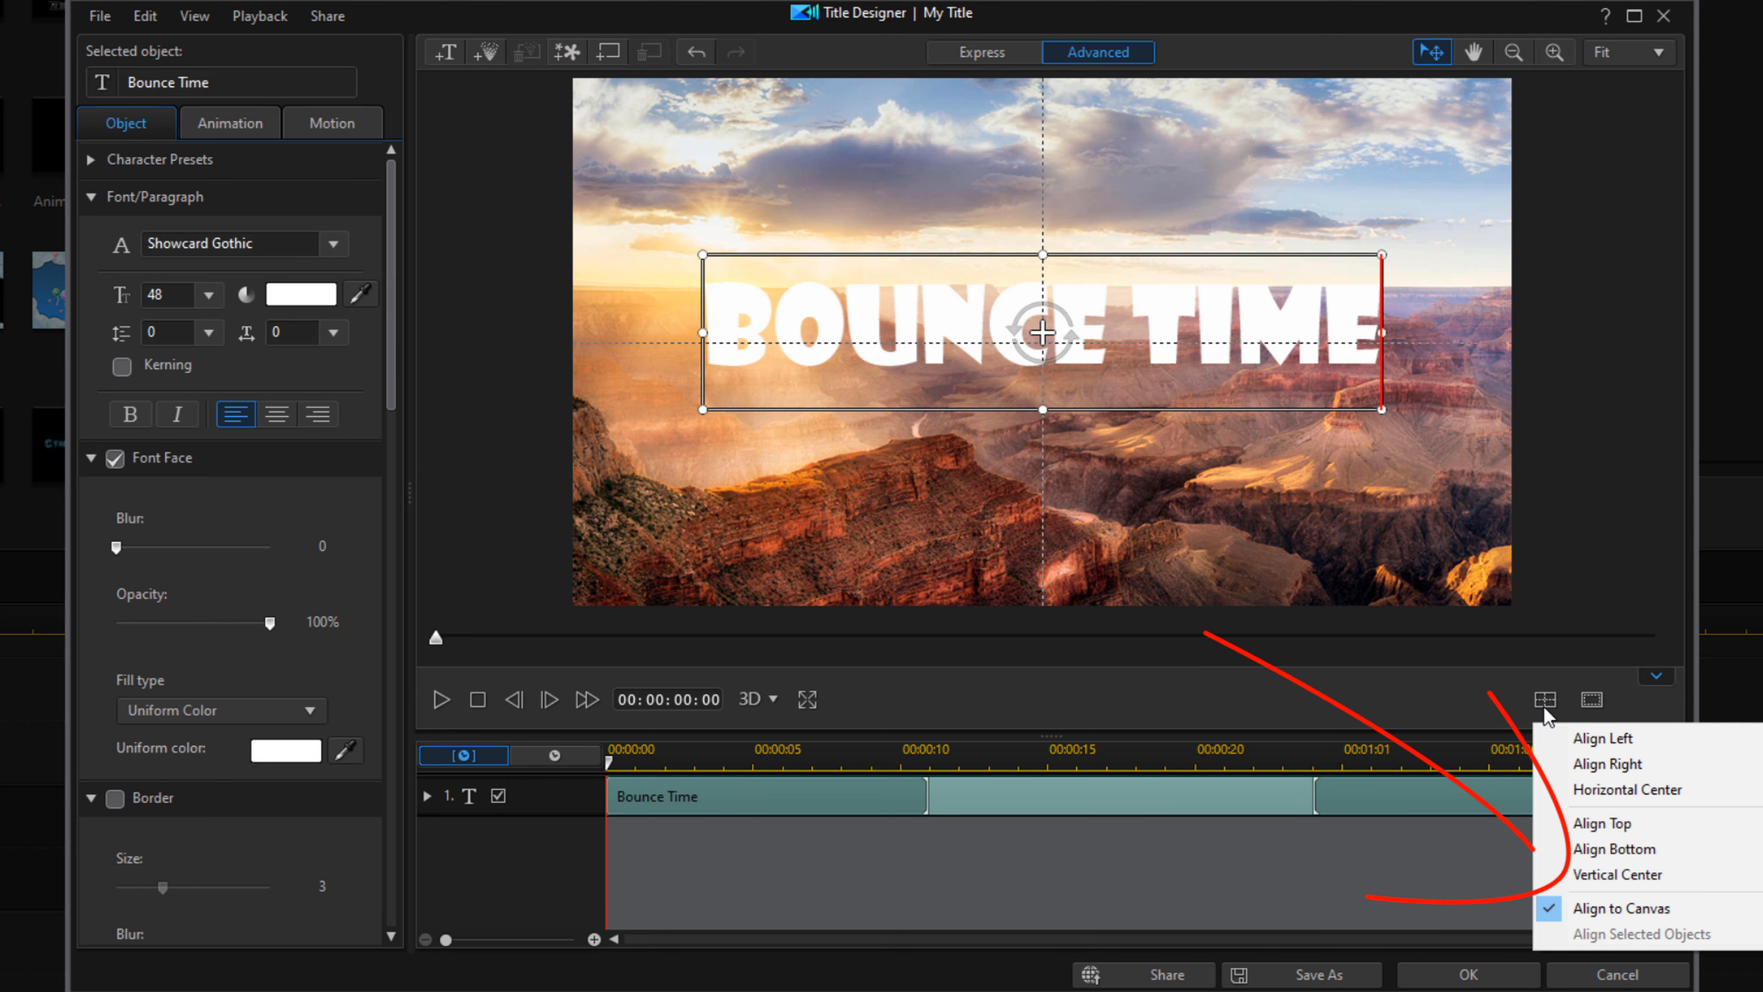
{"action": "left_click", "coordinate": [1580, 876]}
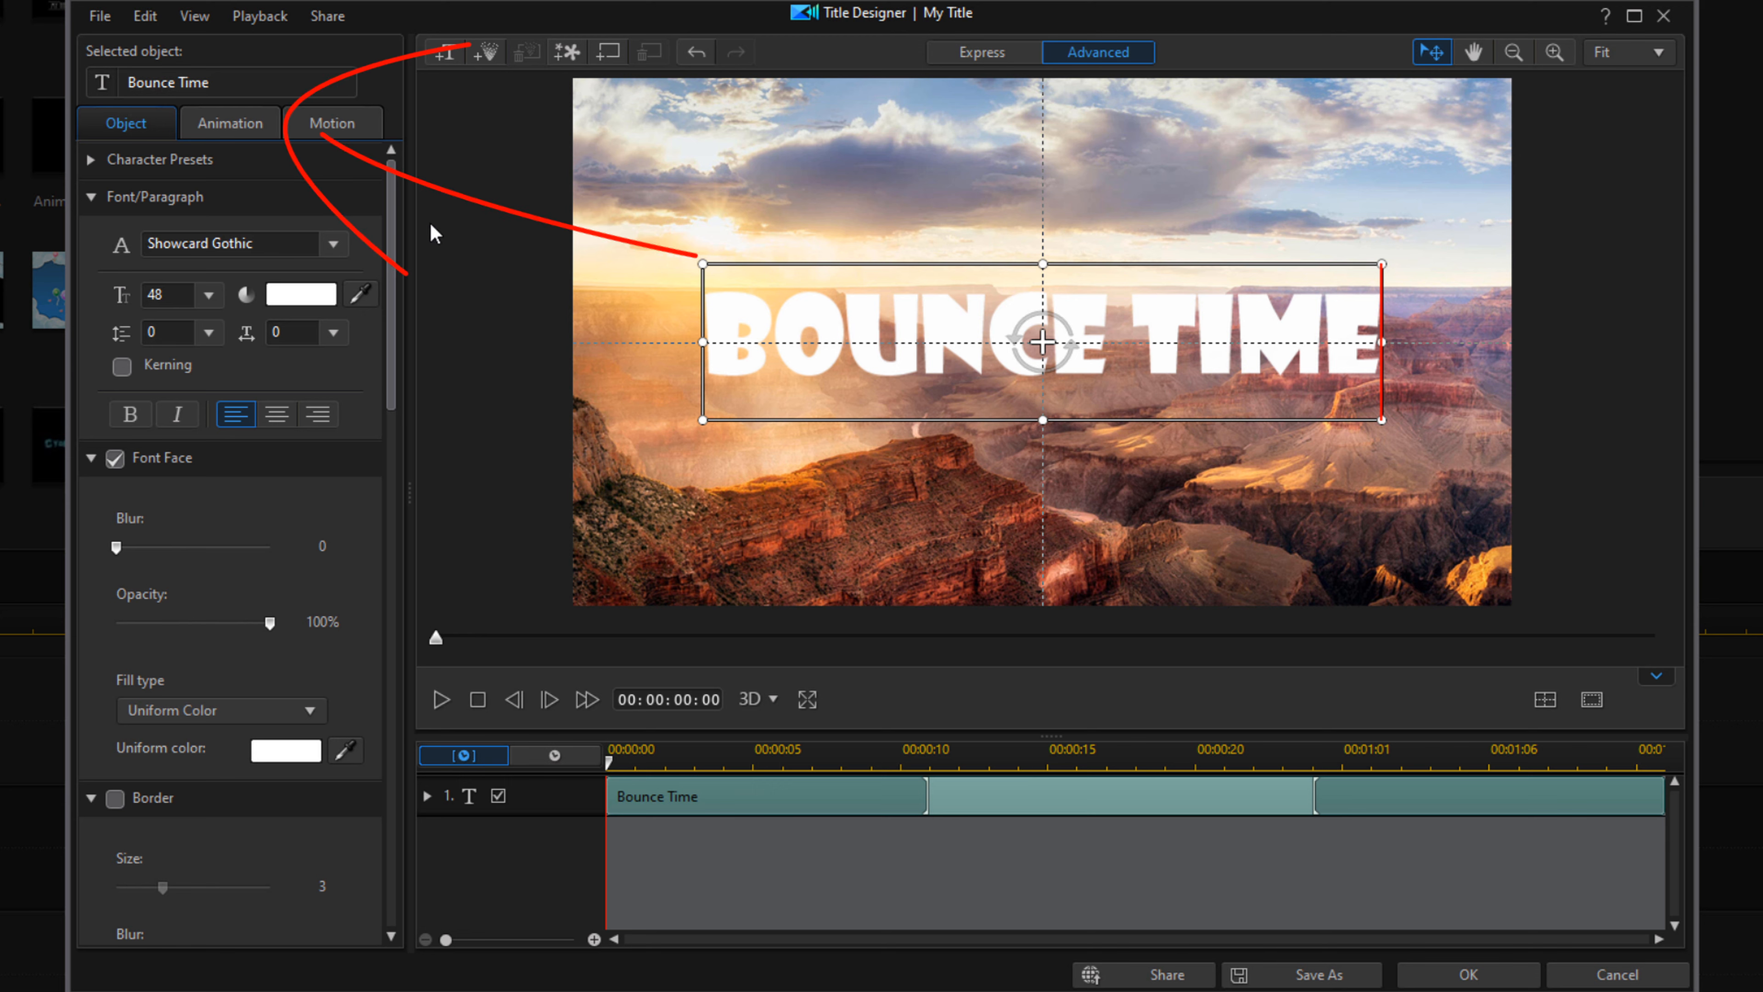
- Apply the Slide Up effect as the title's In Animation
{"action": "left_click", "coordinate": [212, 126]}
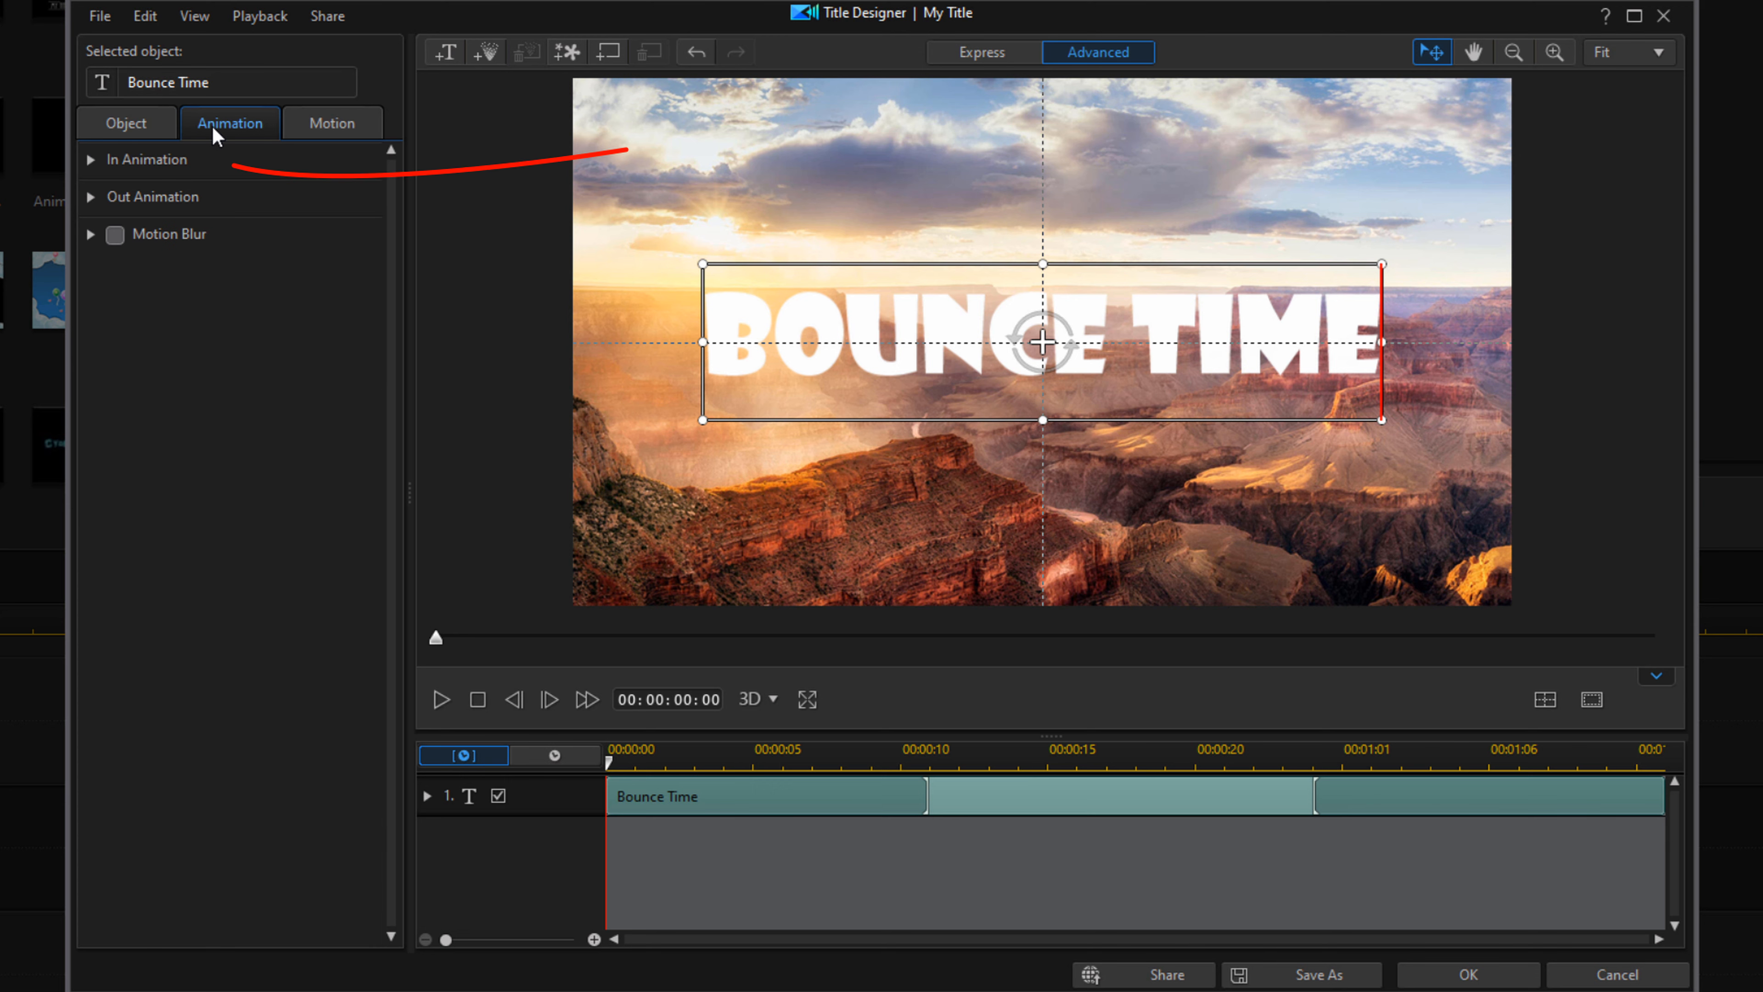
{"action": "left_click", "coordinate": [90, 167]}
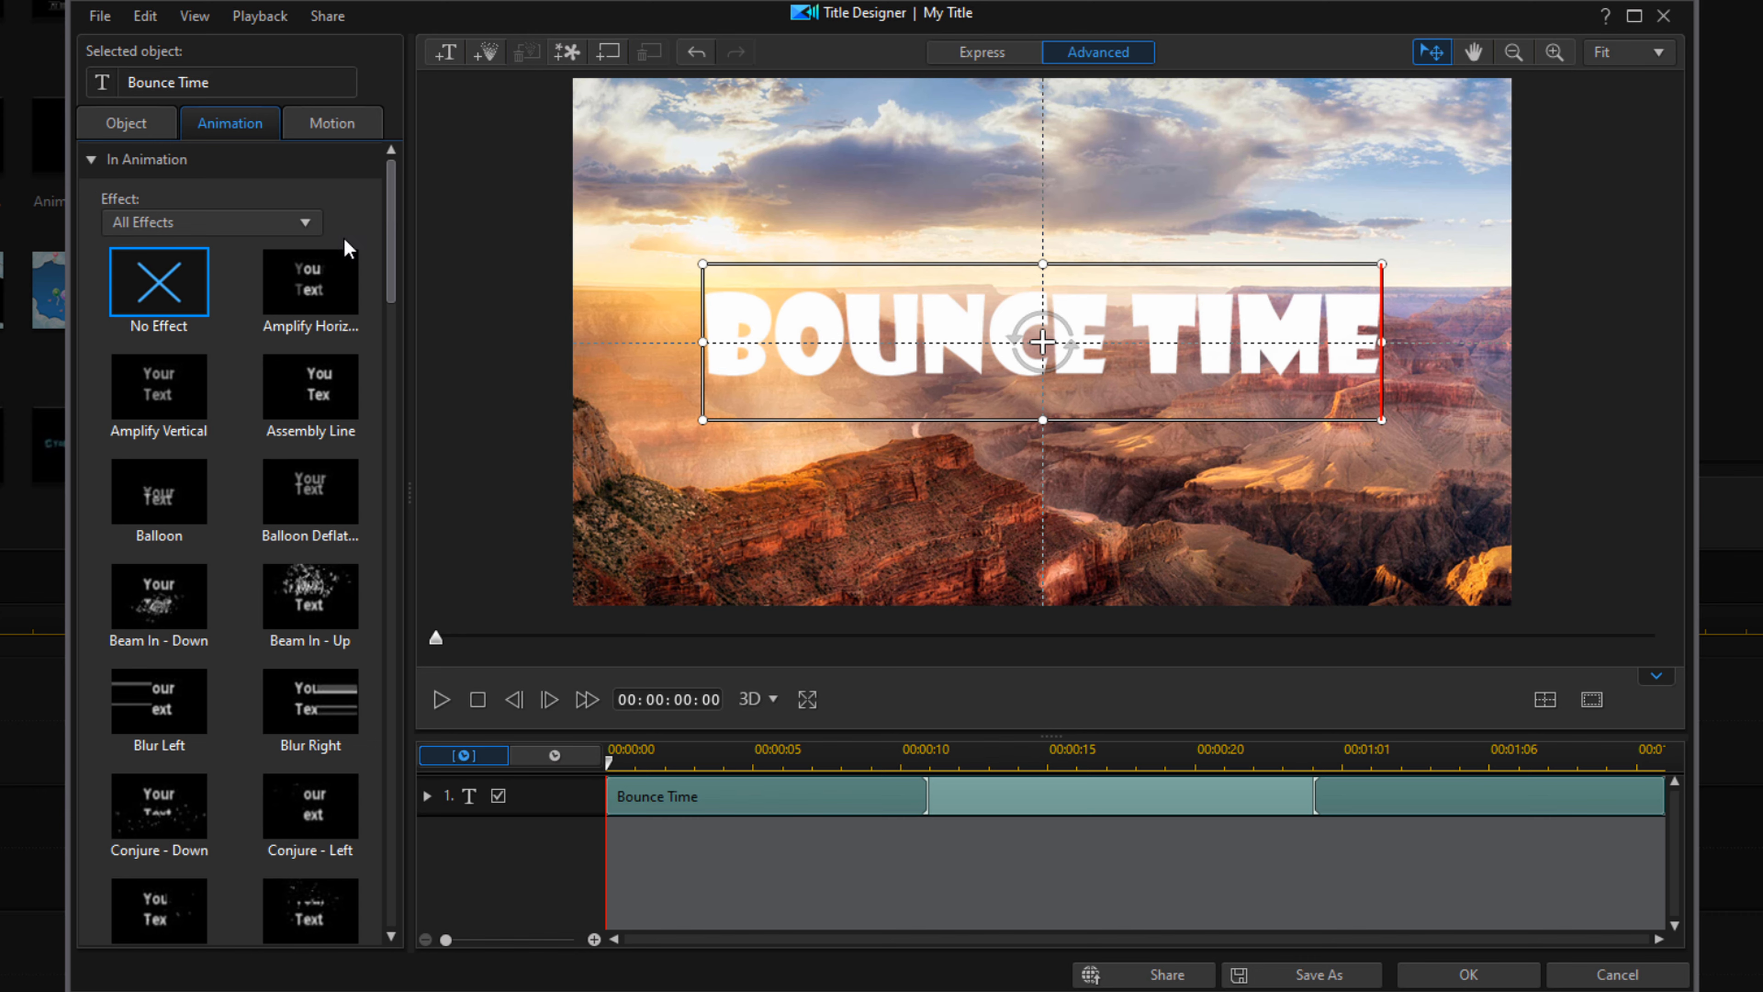
{"action": "mouse_move", "coordinate": [396, 240]}
{"action": "left_mouse_down"}
{"action": "mouse_move", "coordinate": [433, 633]}
{"action": "mouse_move", "coordinate": [409, 677]}
{"action": "left_mouse_up"}
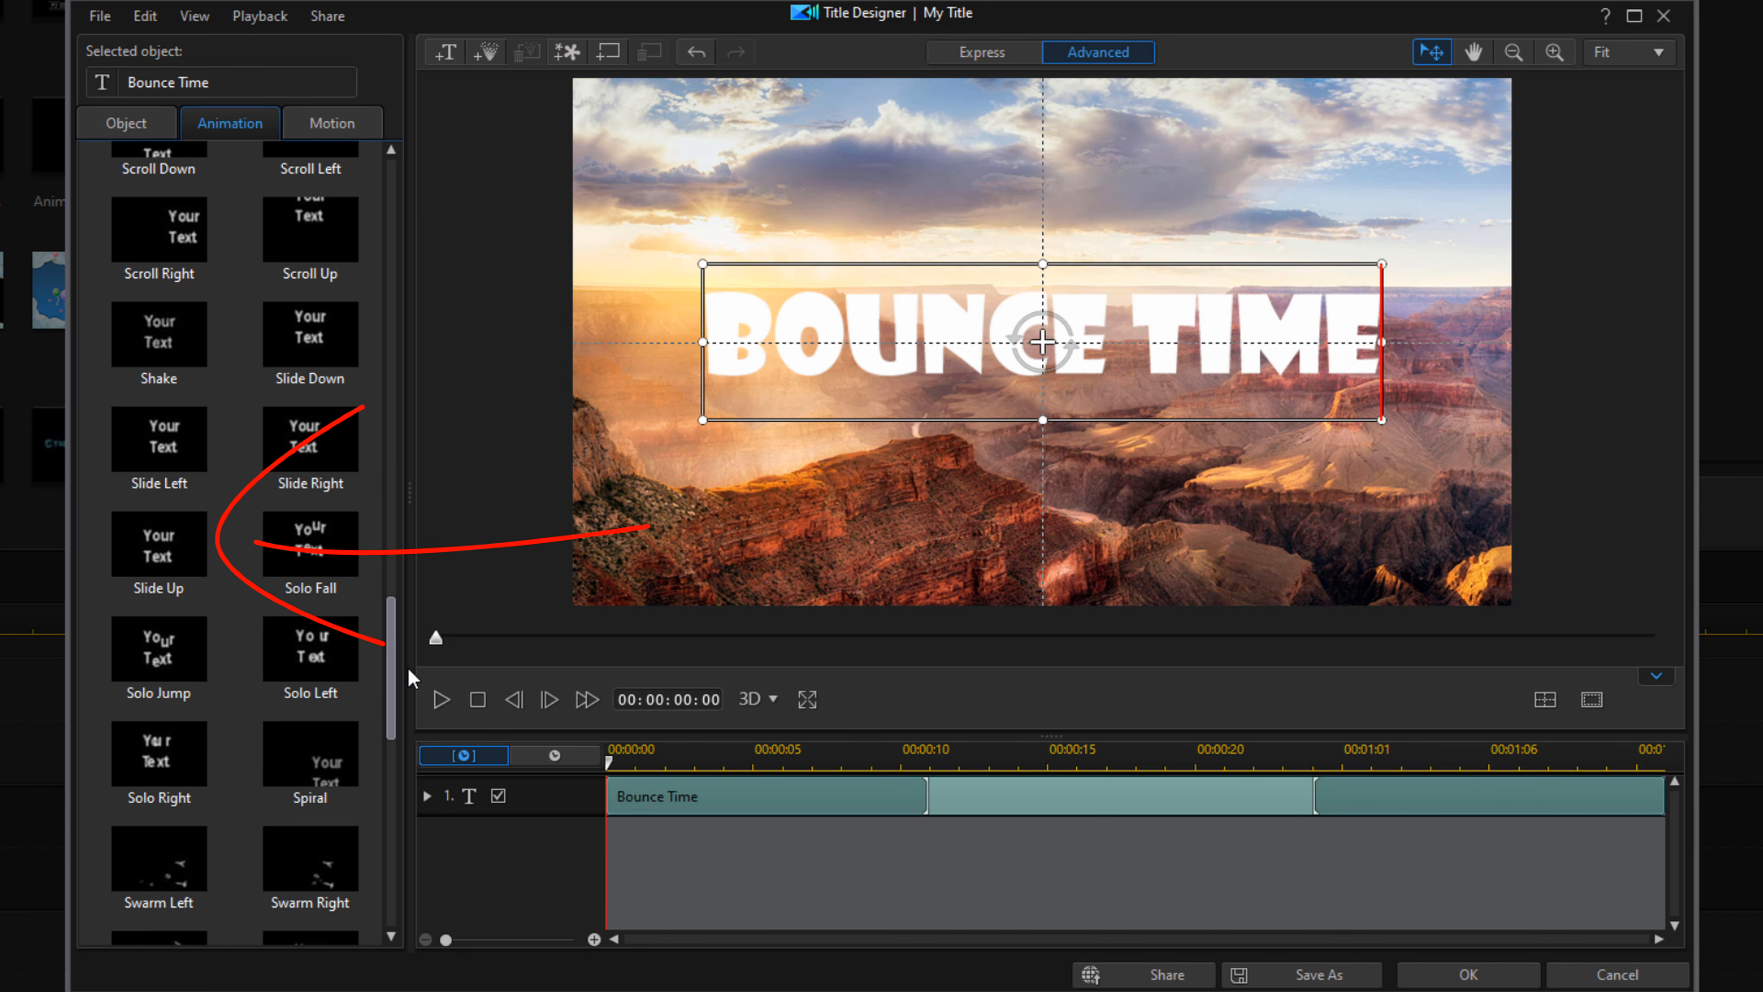
{"action": "left_click", "coordinate": [165, 563]}
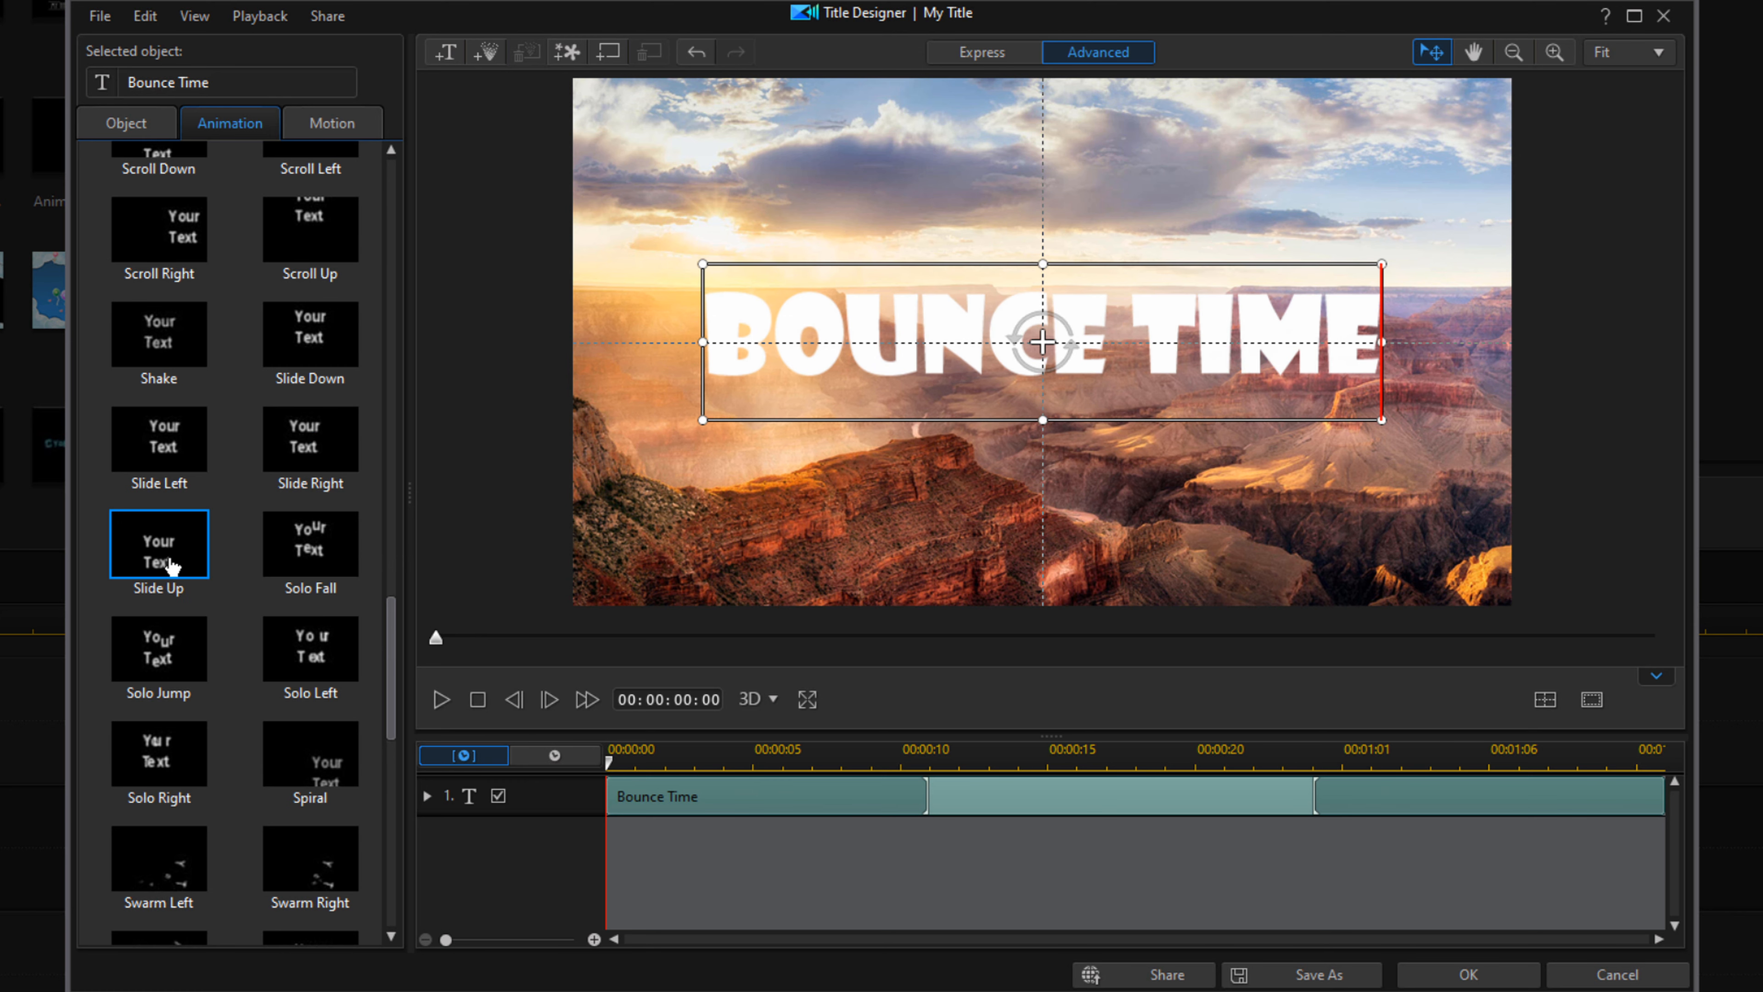
- Apply the Slide Up effect as the title's Out Animation
{"action": "mouse_move", "coordinate": [392, 655]}
{"action": "left_mouse_down"}
{"action": "mouse_move", "coordinate": [341, 772]}
{"action": "mouse_move", "coordinate": [375, 794]}
{"action": "mouse_move", "coordinate": [377, 863]}
{"action": "left_mouse_up"}
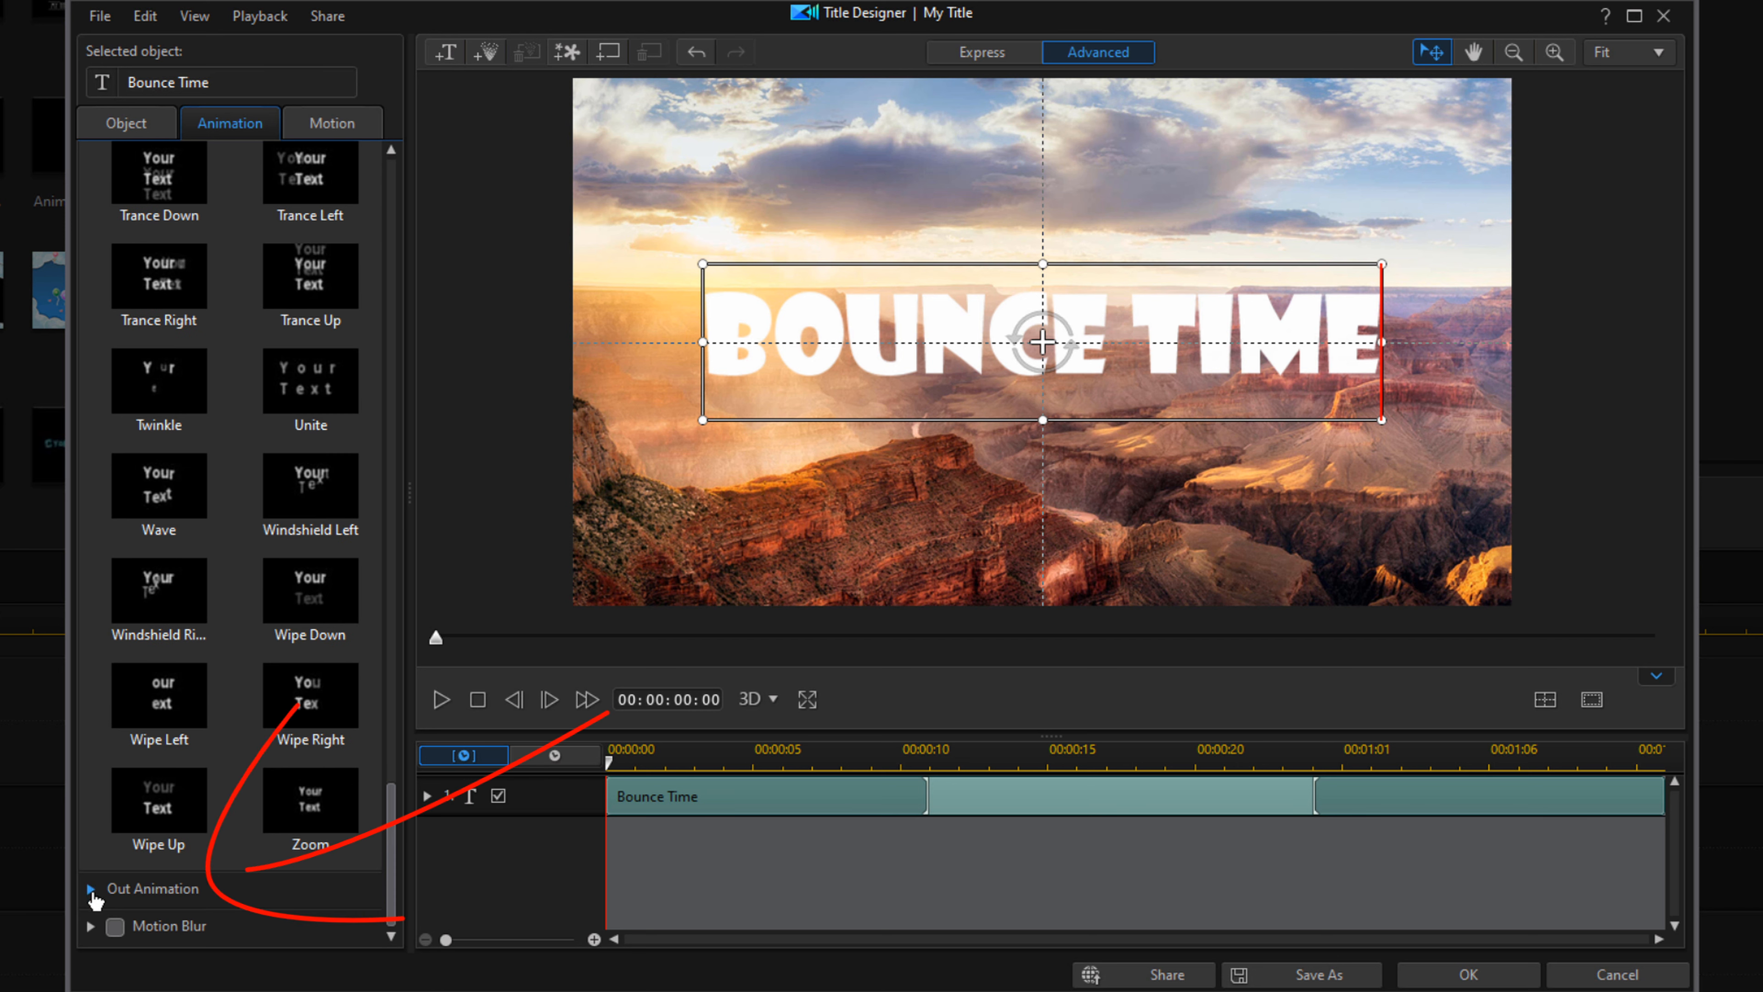
{"action": "left_click", "coordinate": [91, 890]}
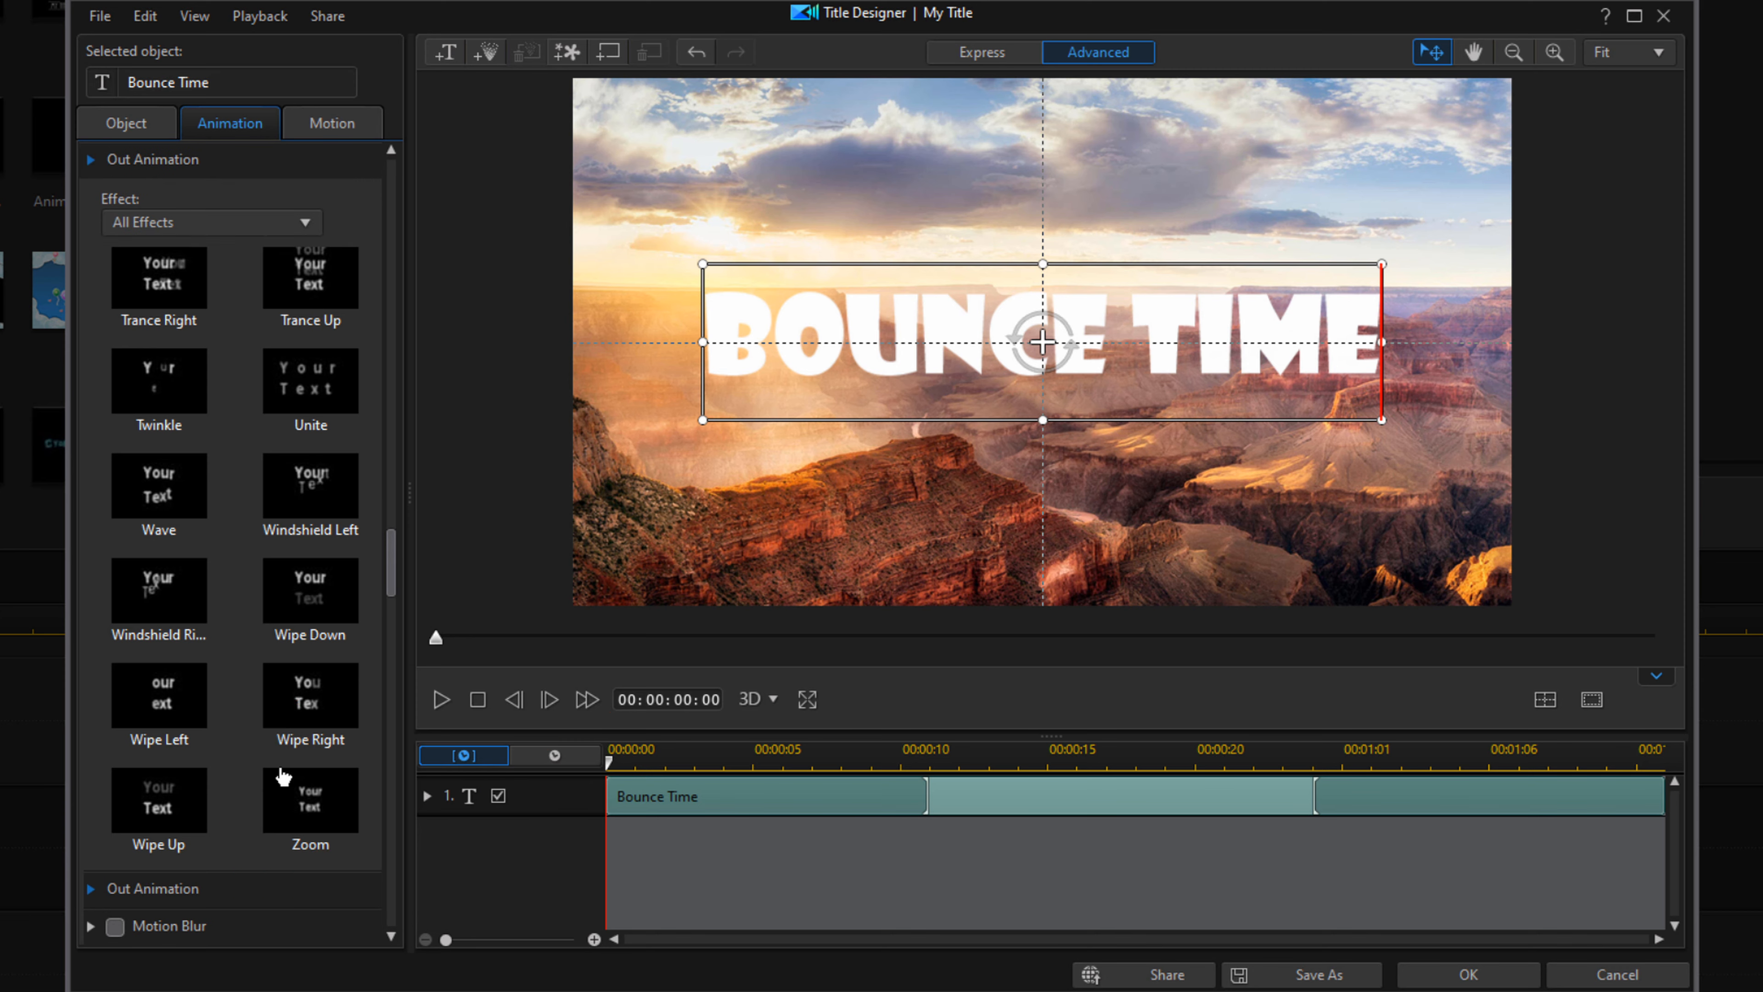
{"action": "left_click_drag", "start_coordinate": [381, 565], "coordinate": [392, 819]}
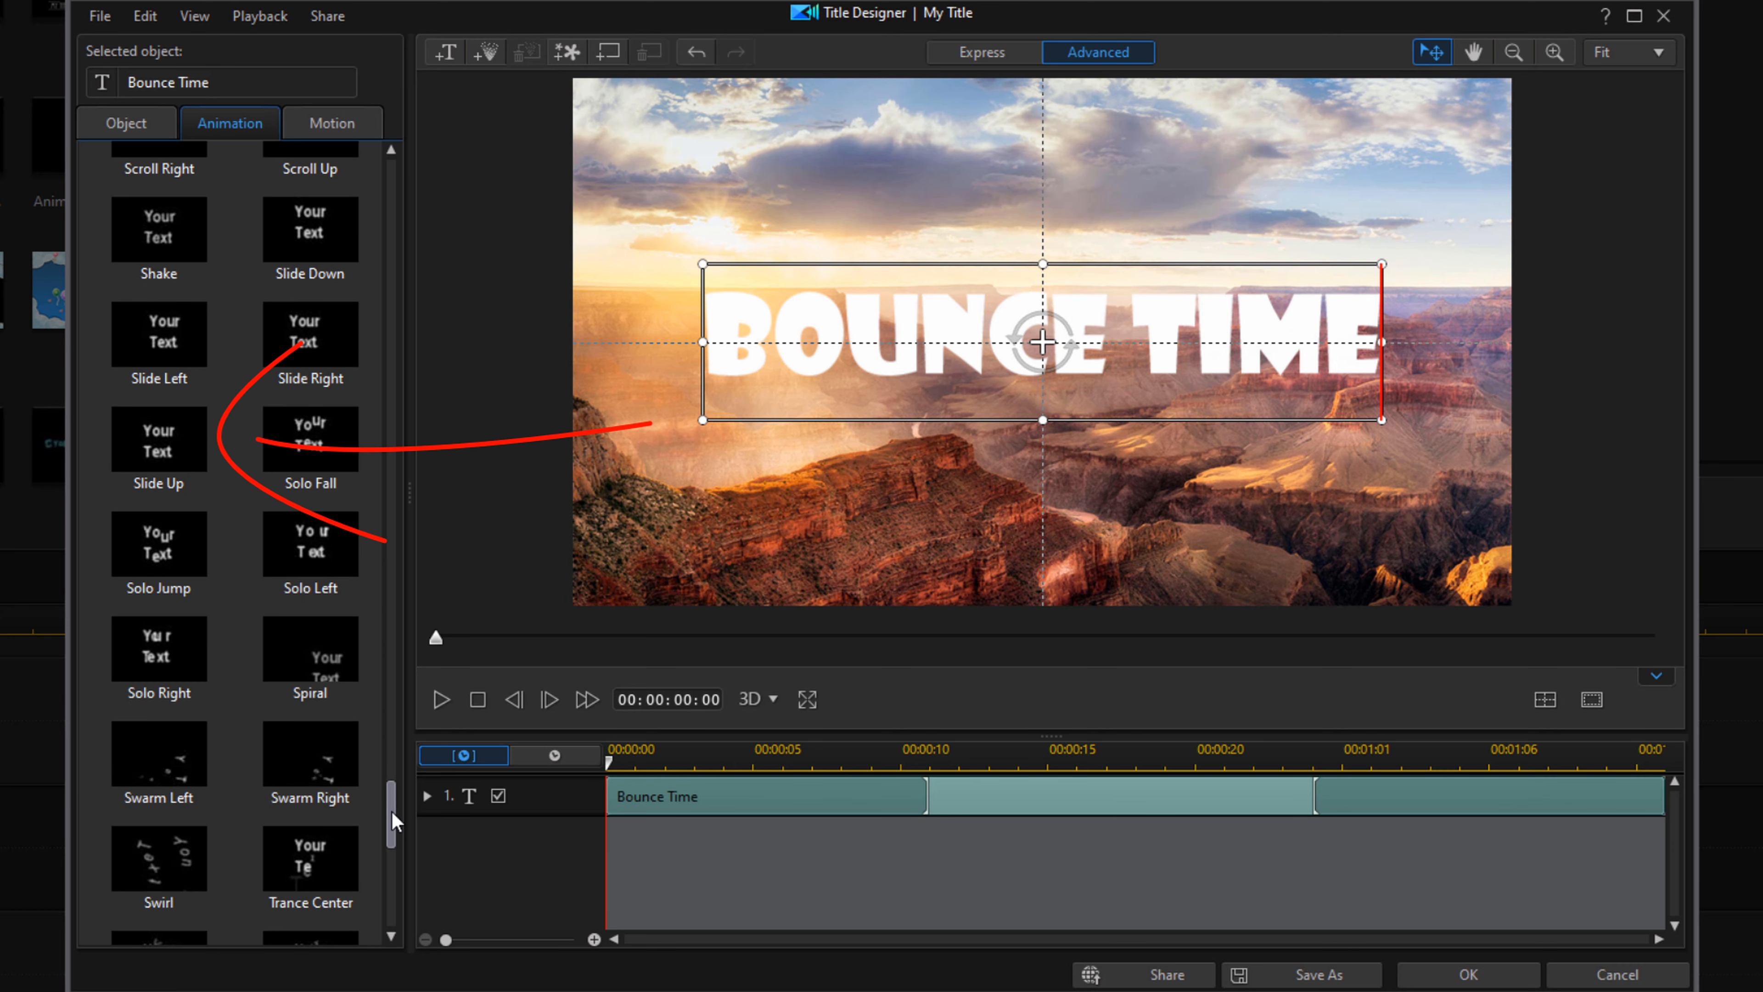
{"action": "left_click", "coordinate": [150, 458]}
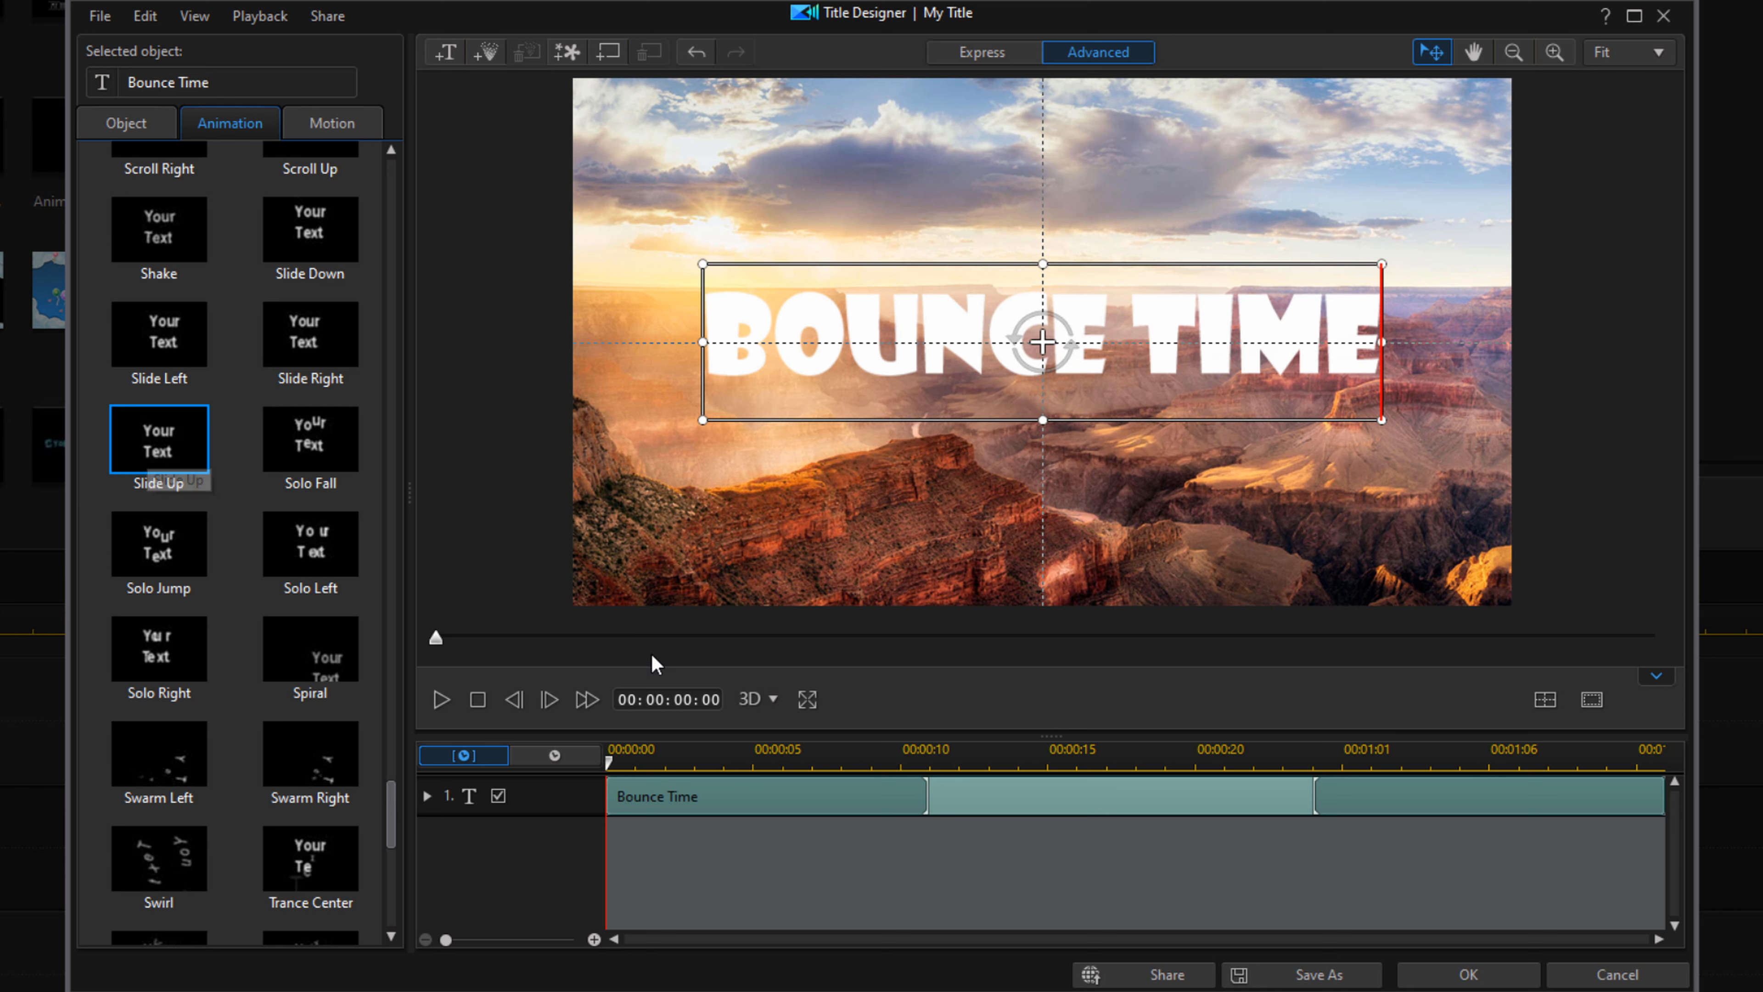
- Extend the In Animation to 00:00:00:18, start the Out Animation at 00:00:00:19, and return the playhead to the beginning
{"action": "left_click", "coordinate": [926, 793]}
{"action": "left_click_drag", "start_coordinate": [928, 793], "coordinate": [1128, 797]}
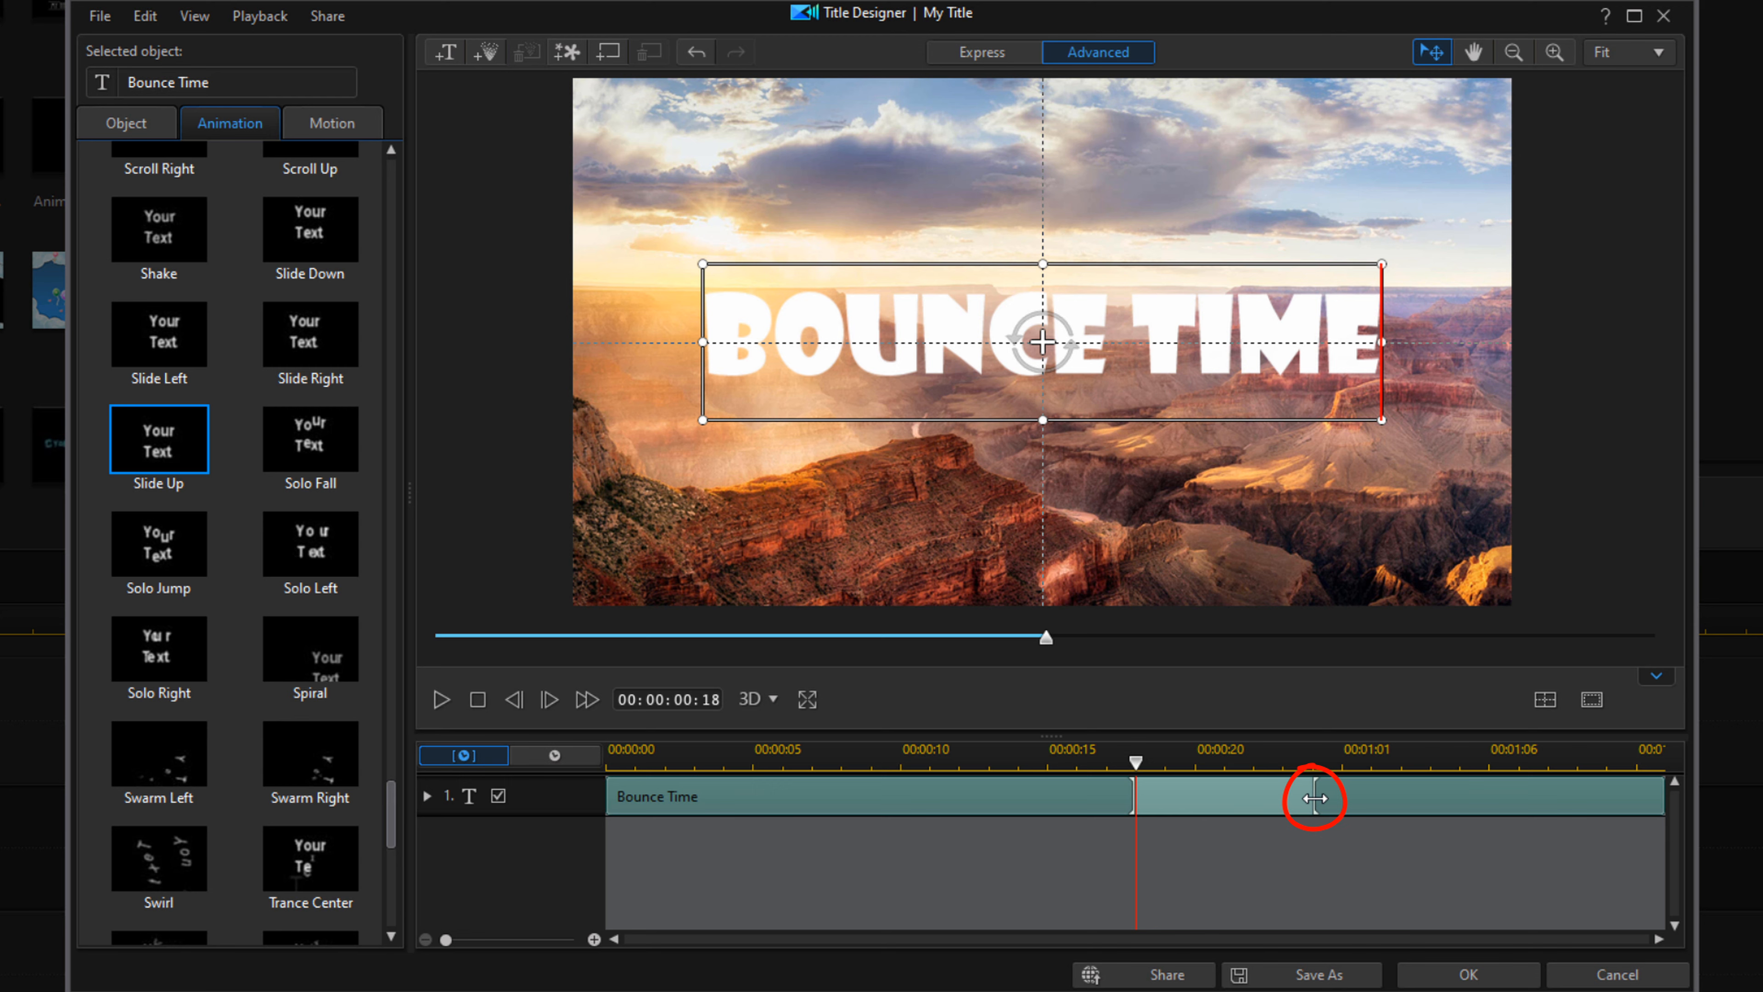
{"action": "left_click_drag", "start_coordinate": [1314, 799], "coordinate": [1173, 813]}
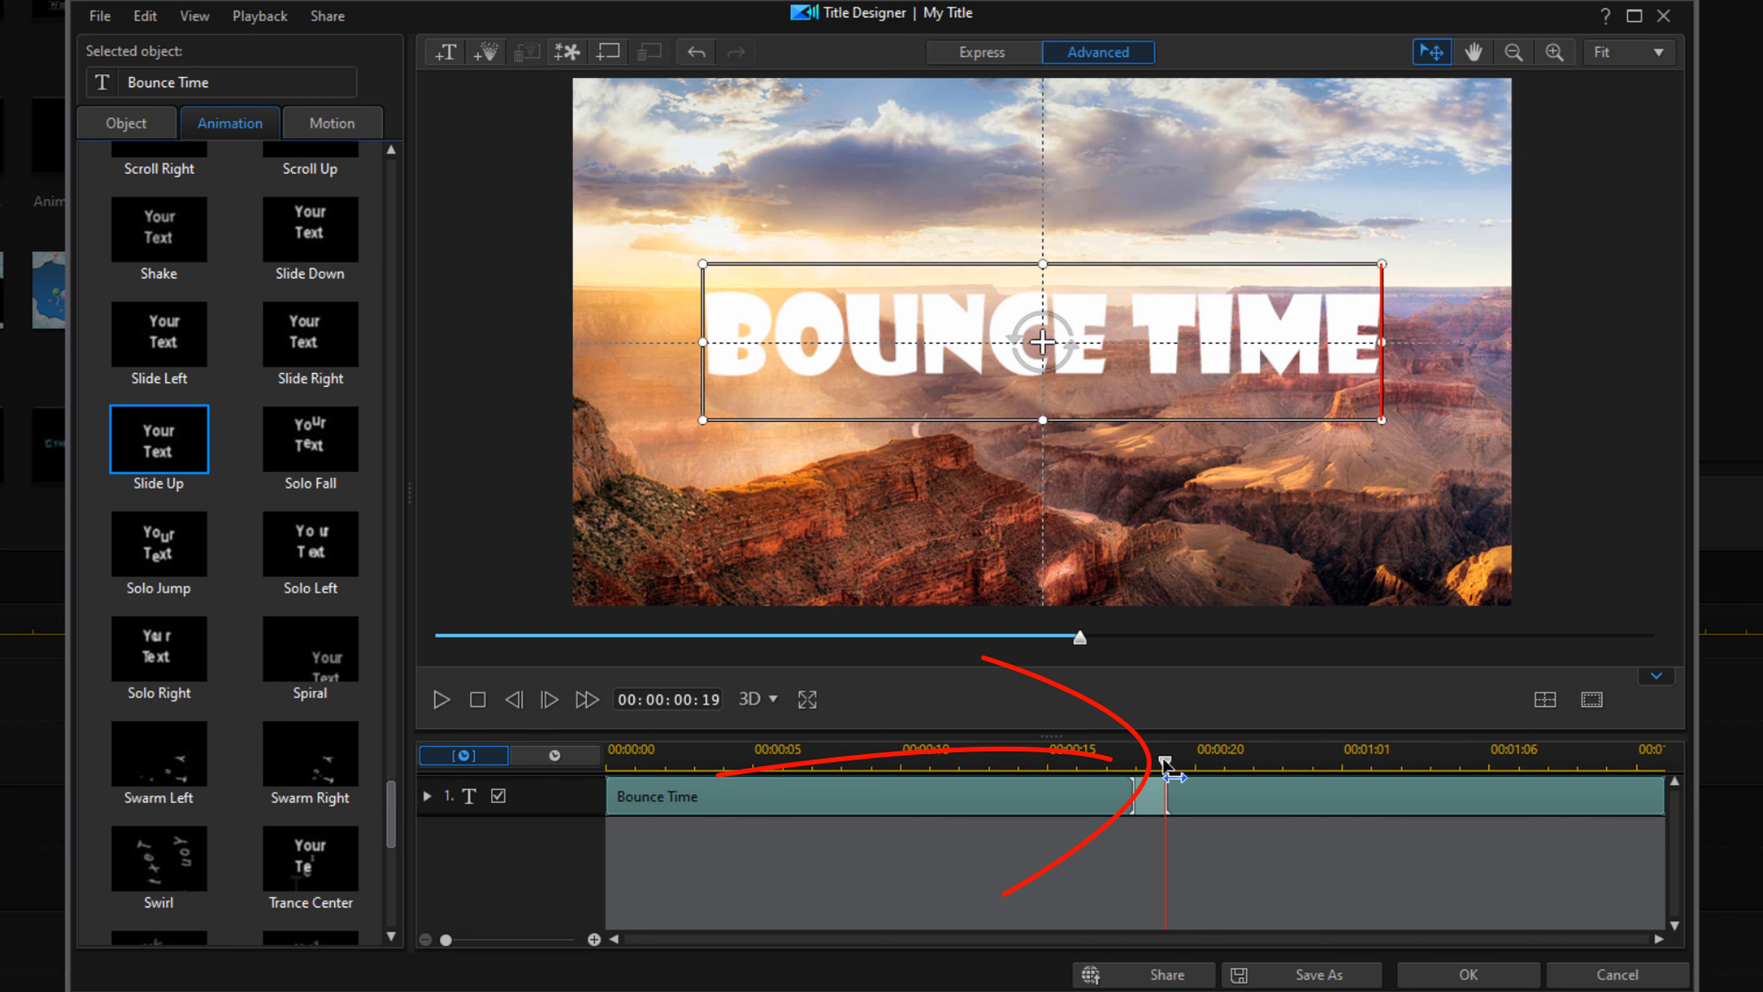
{"action": "left_click_drag", "start_coordinate": [1165, 763], "coordinate": [591, 801]}
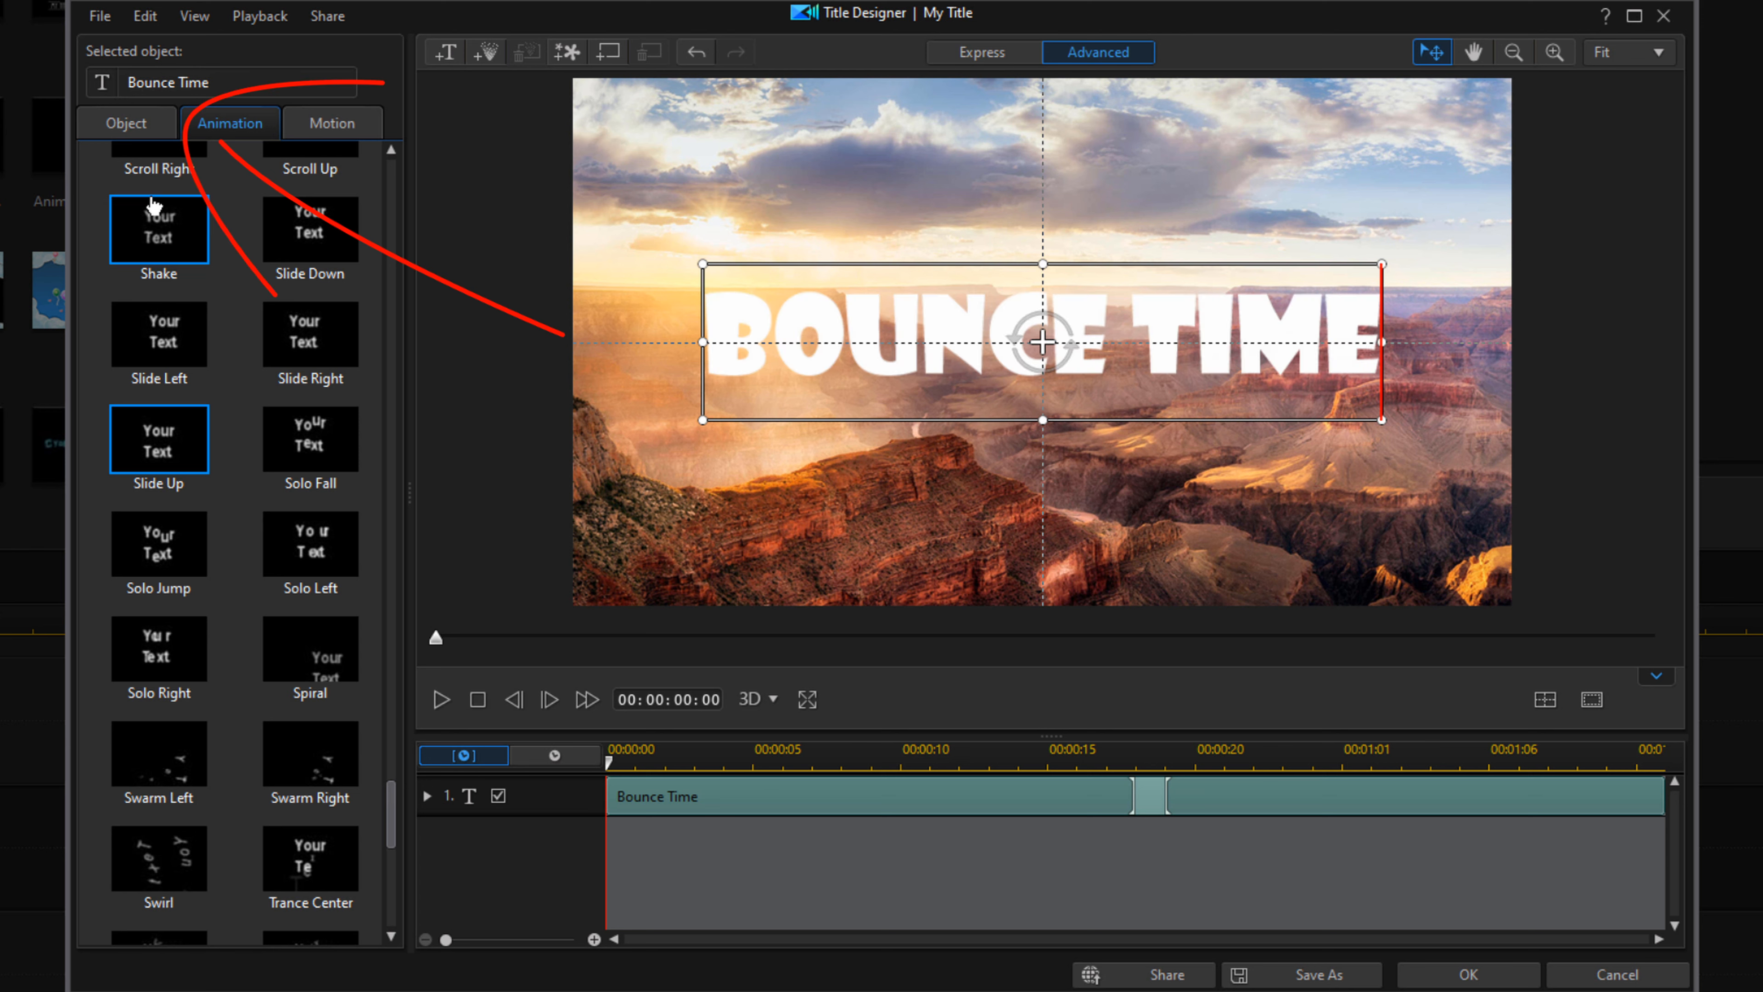
- Set the title's rotation to -10.3 in its Object Settings
{"action": "left_click", "coordinate": [115, 126]}
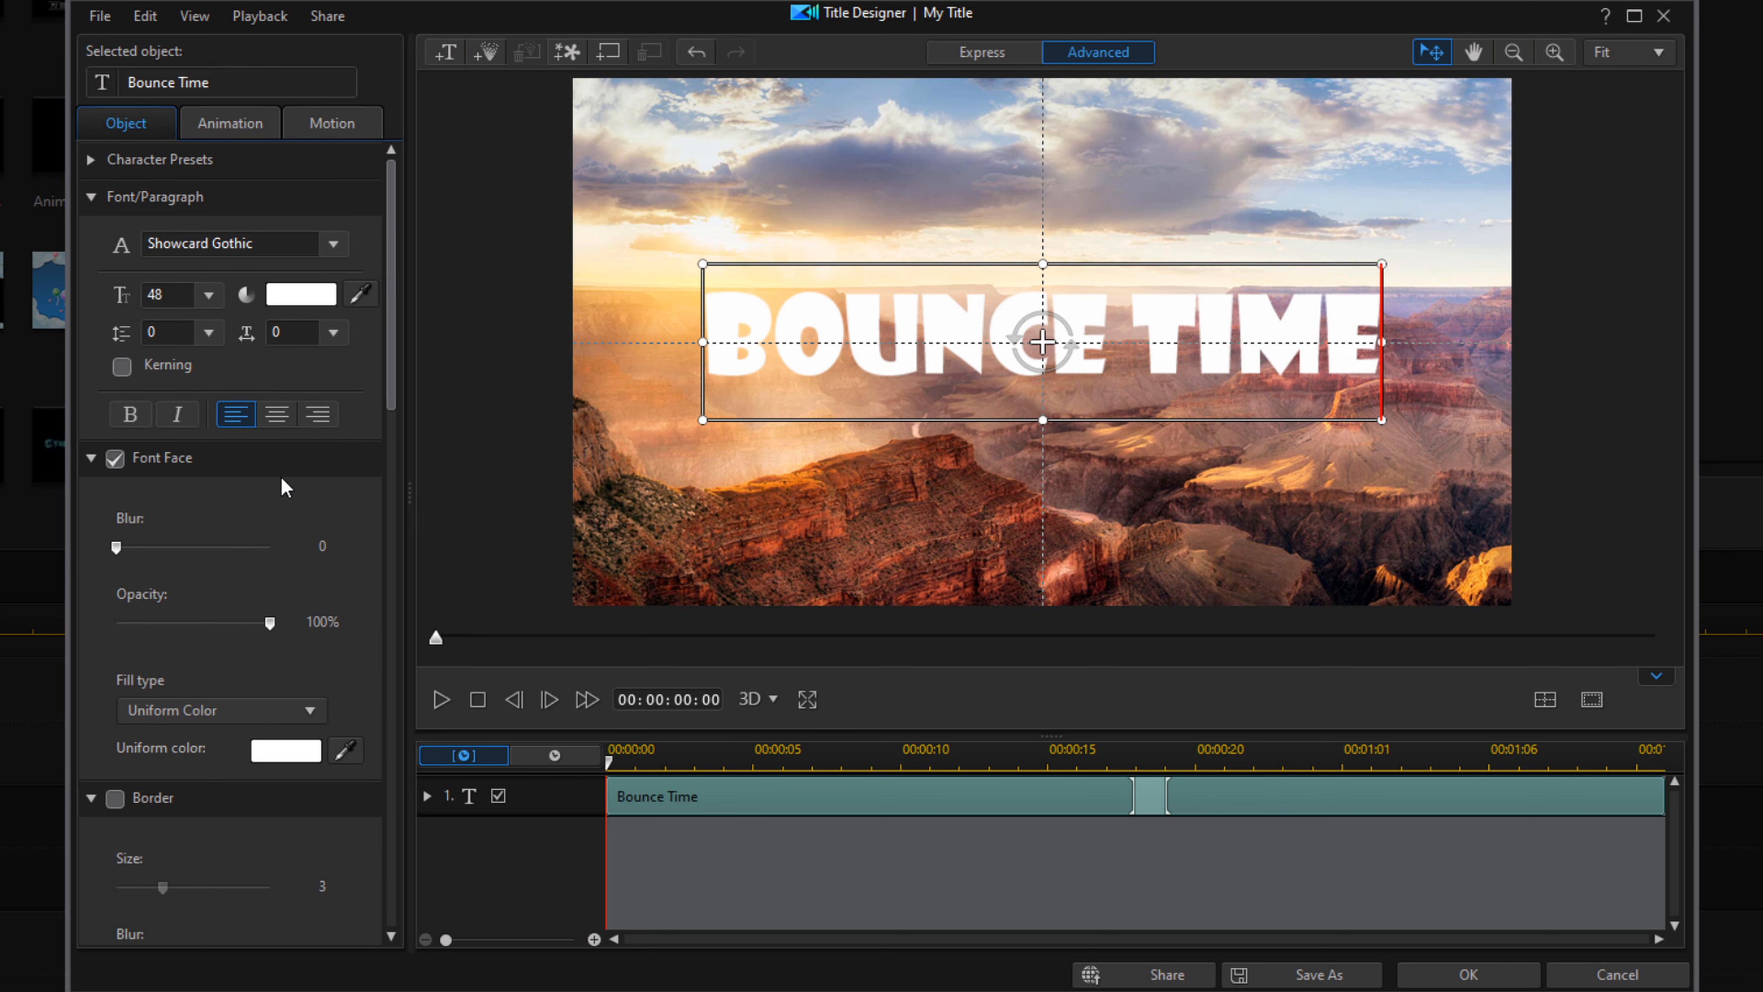
{"action": "scroll", "coordinate": [281, 486], "scroll_direction": "down", "scroll_amount": 10}
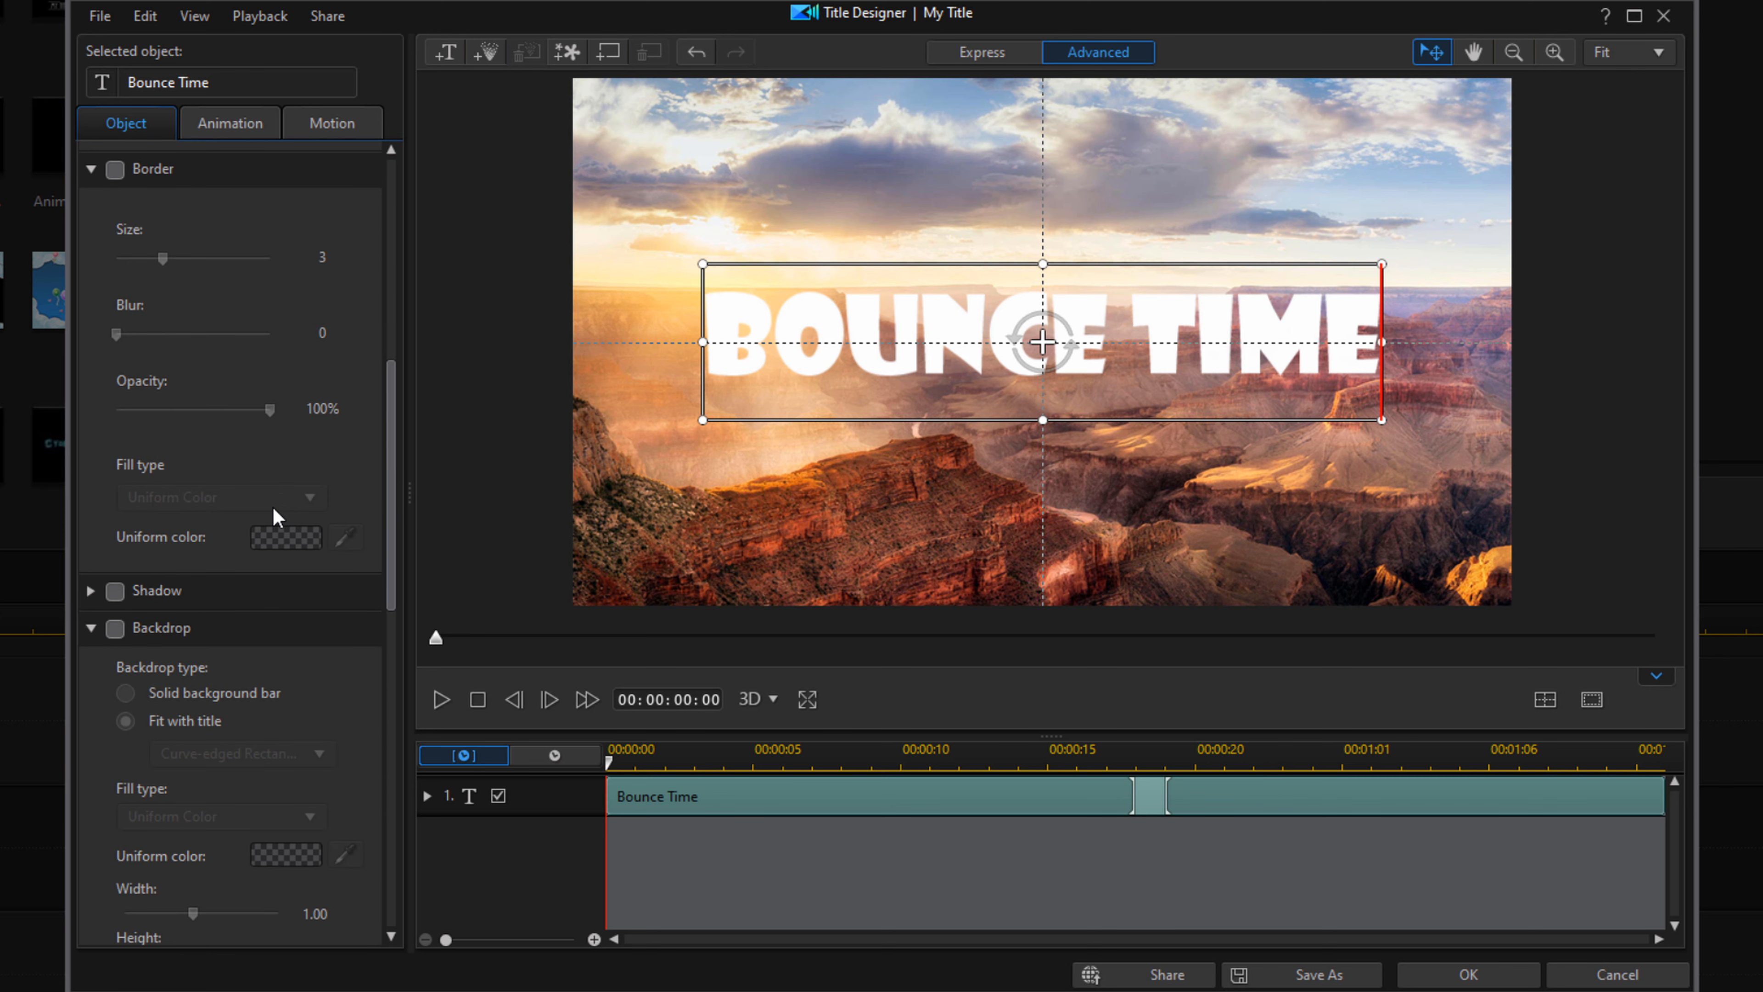
{"action": "scroll", "coordinate": [406, 489], "scroll_direction": "down", "scroll_amount": 1}
{"action": "scroll", "coordinate": [405, 489], "scroll_direction": "down", "scroll_amount": 15}
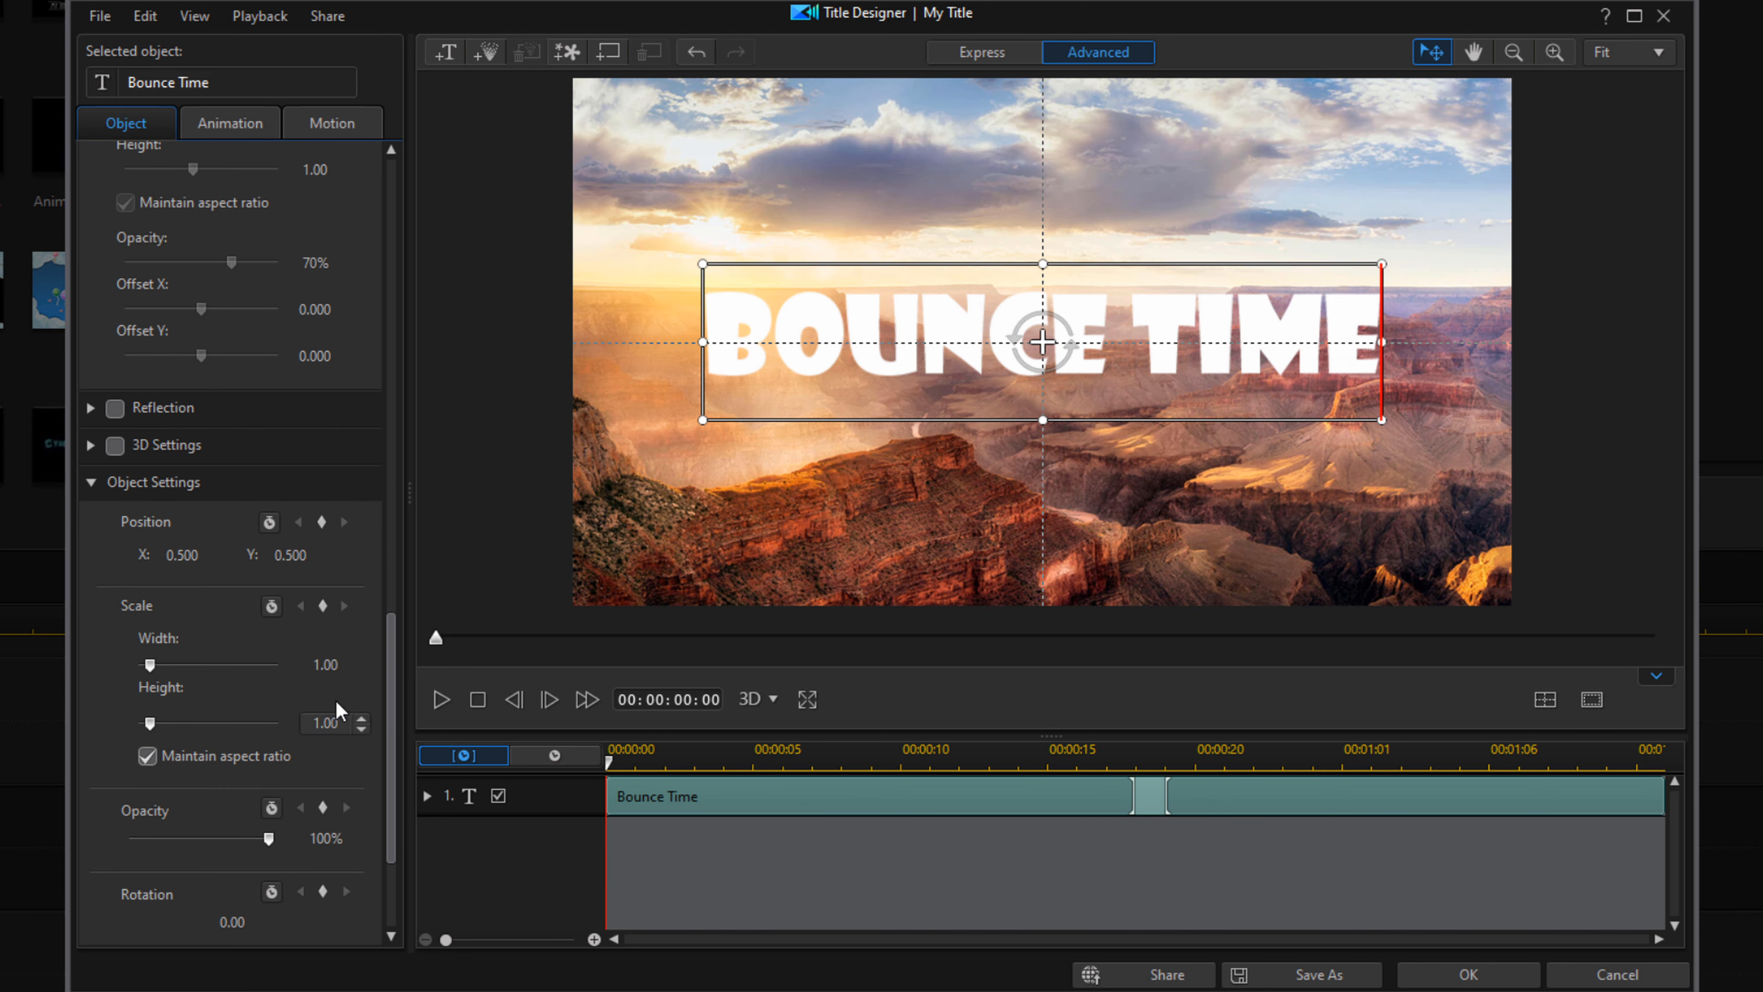
{"action": "left_click", "coordinate": [92, 482]}
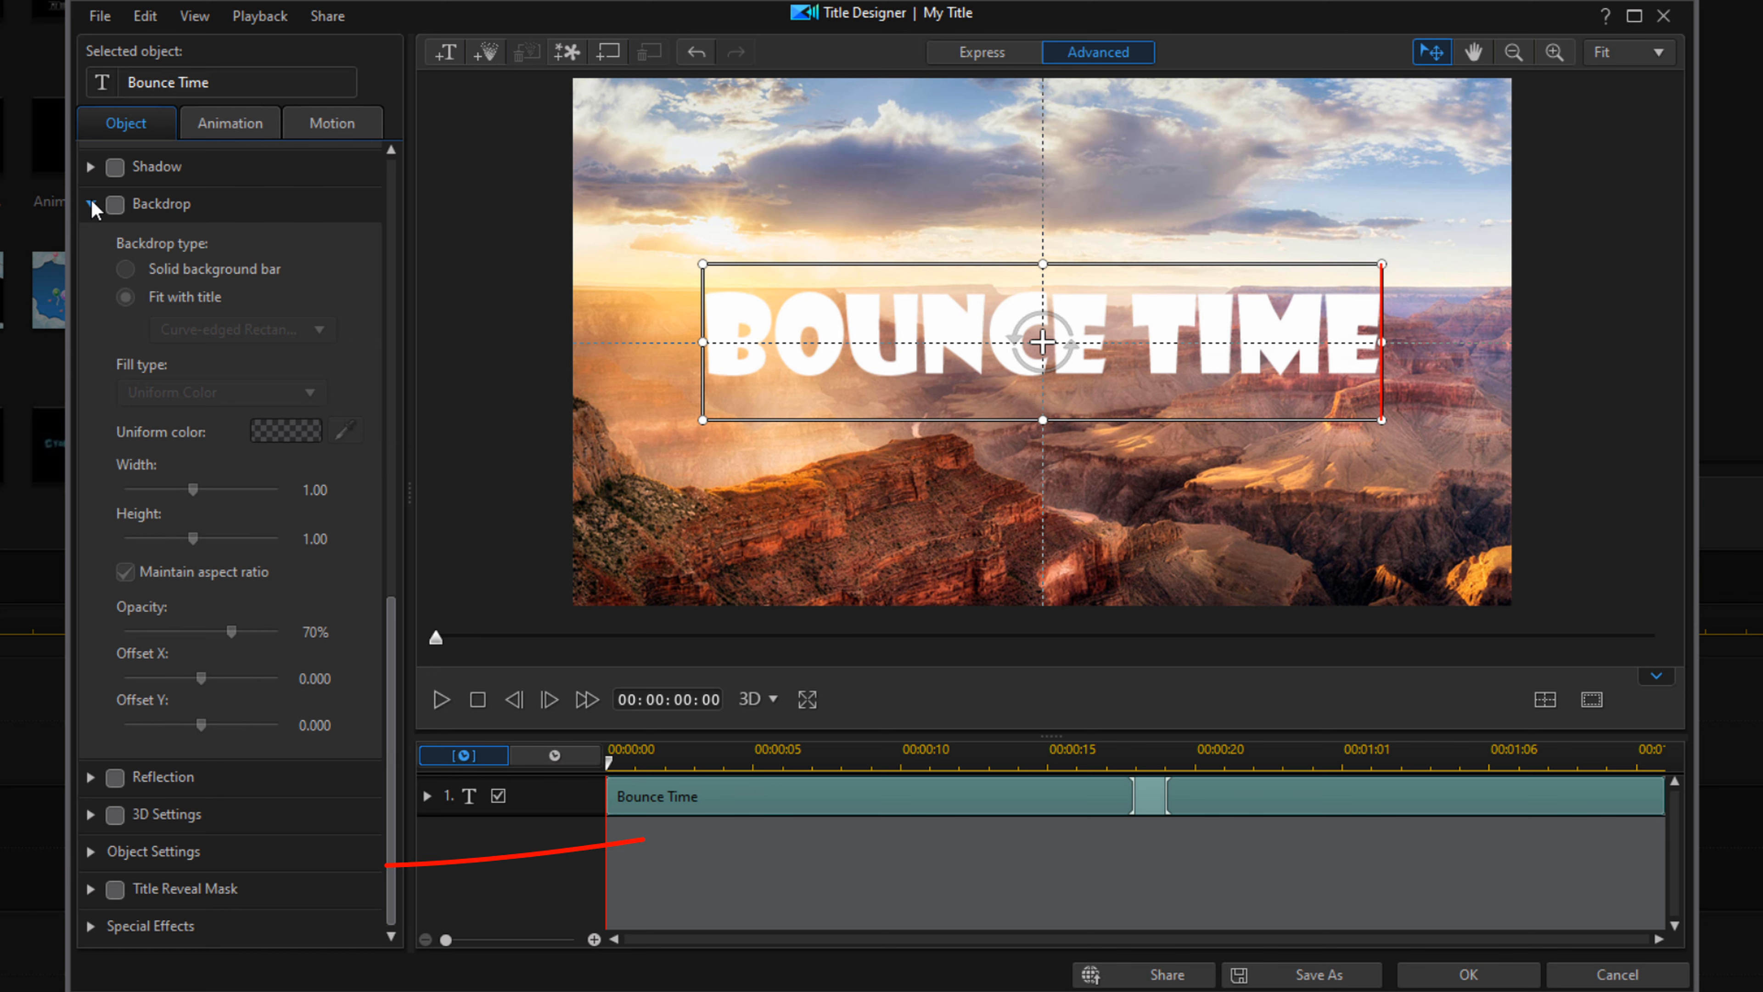
{"action": "left_click", "coordinate": [90, 854]}
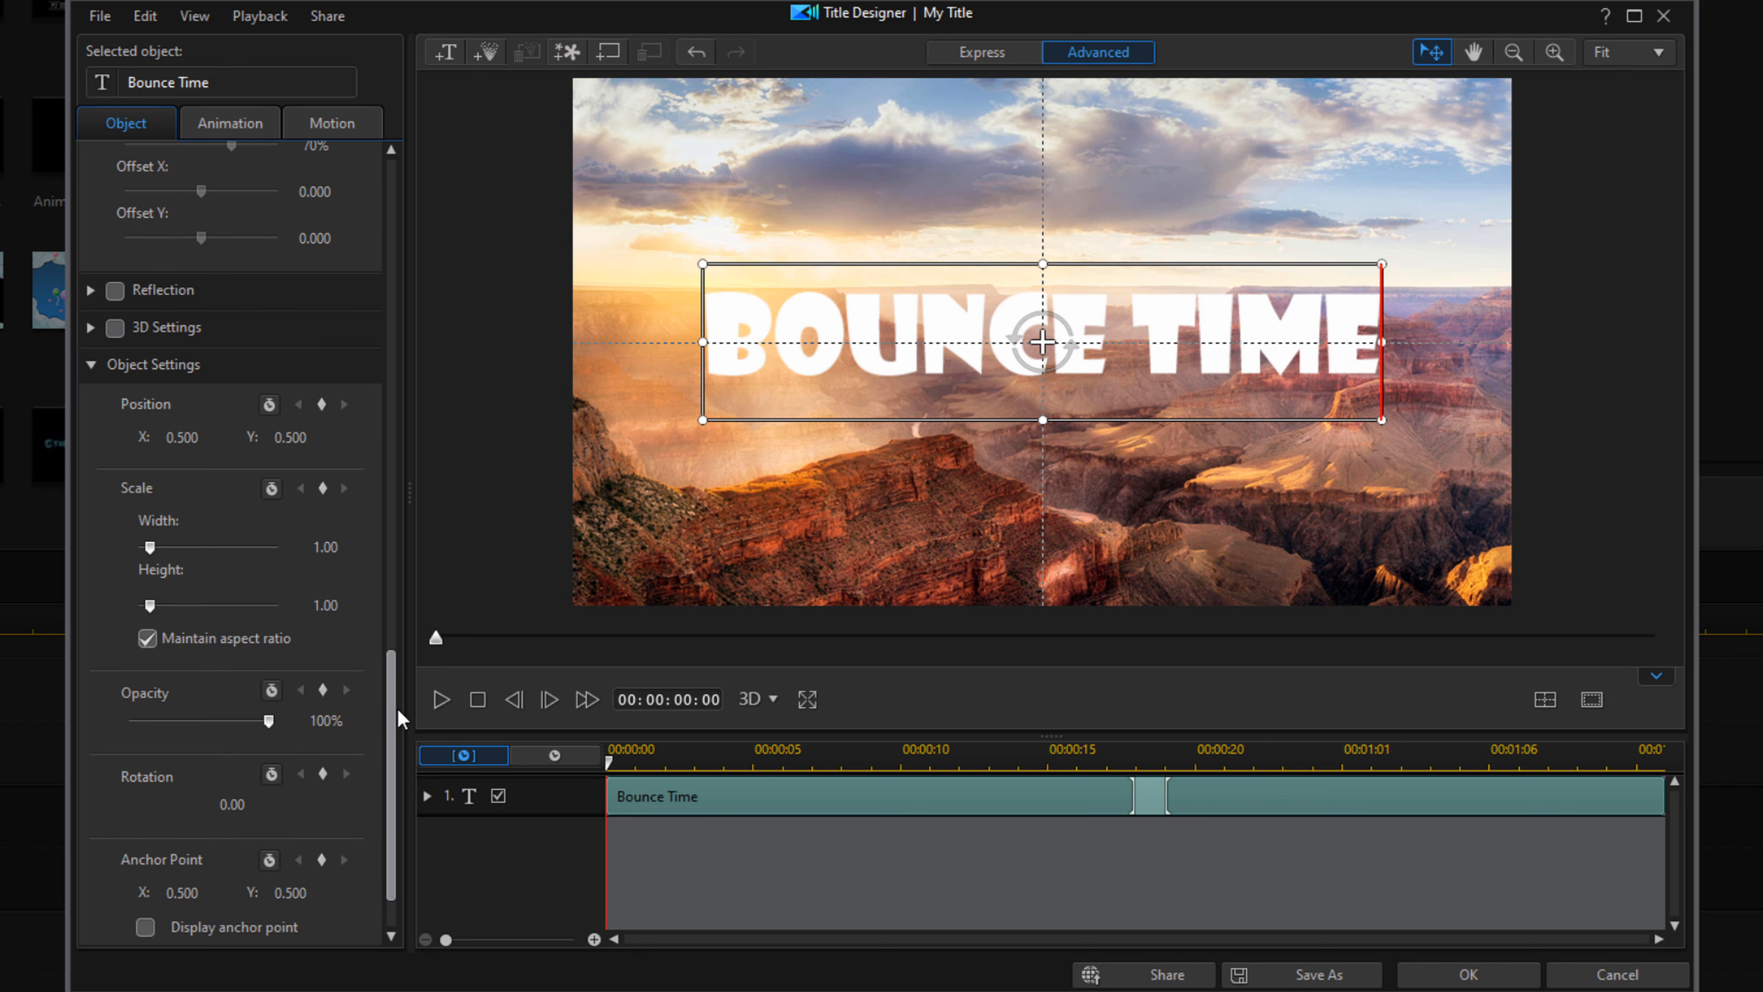
{"action": "scroll", "coordinate": [399, 723], "scroll_direction": "down", "scroll_amount": 1}
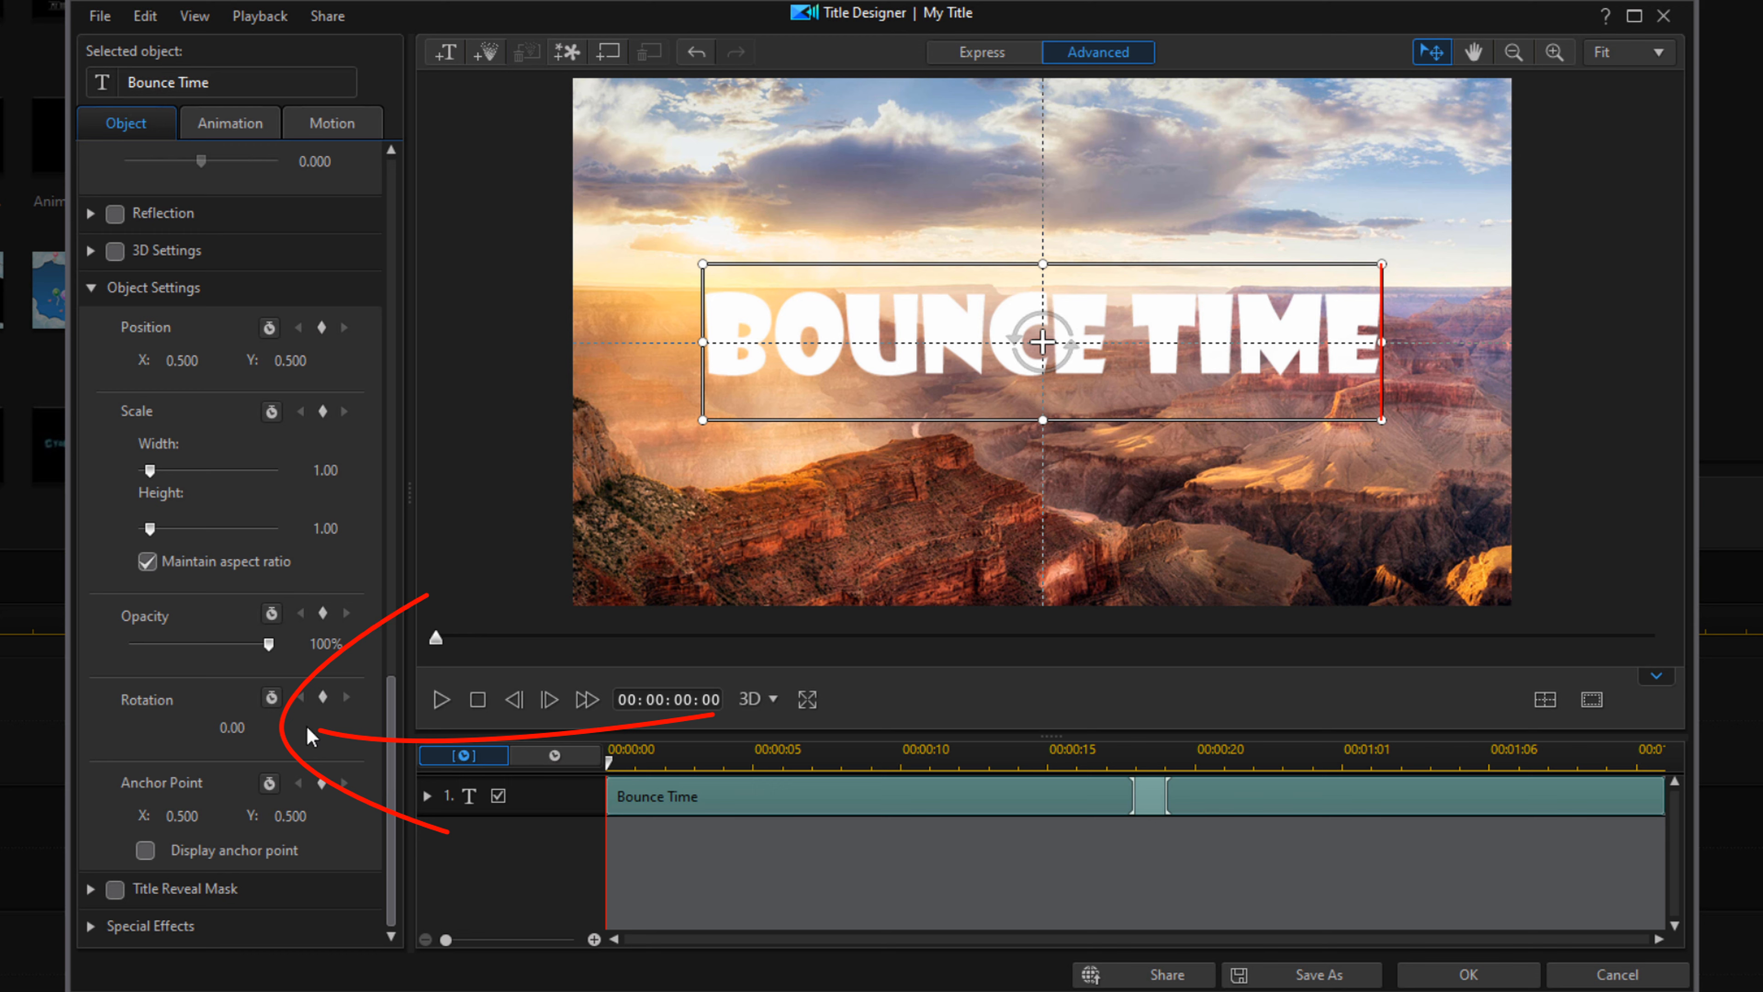
{"action": "left_click", "coordinate": [232, 727]}
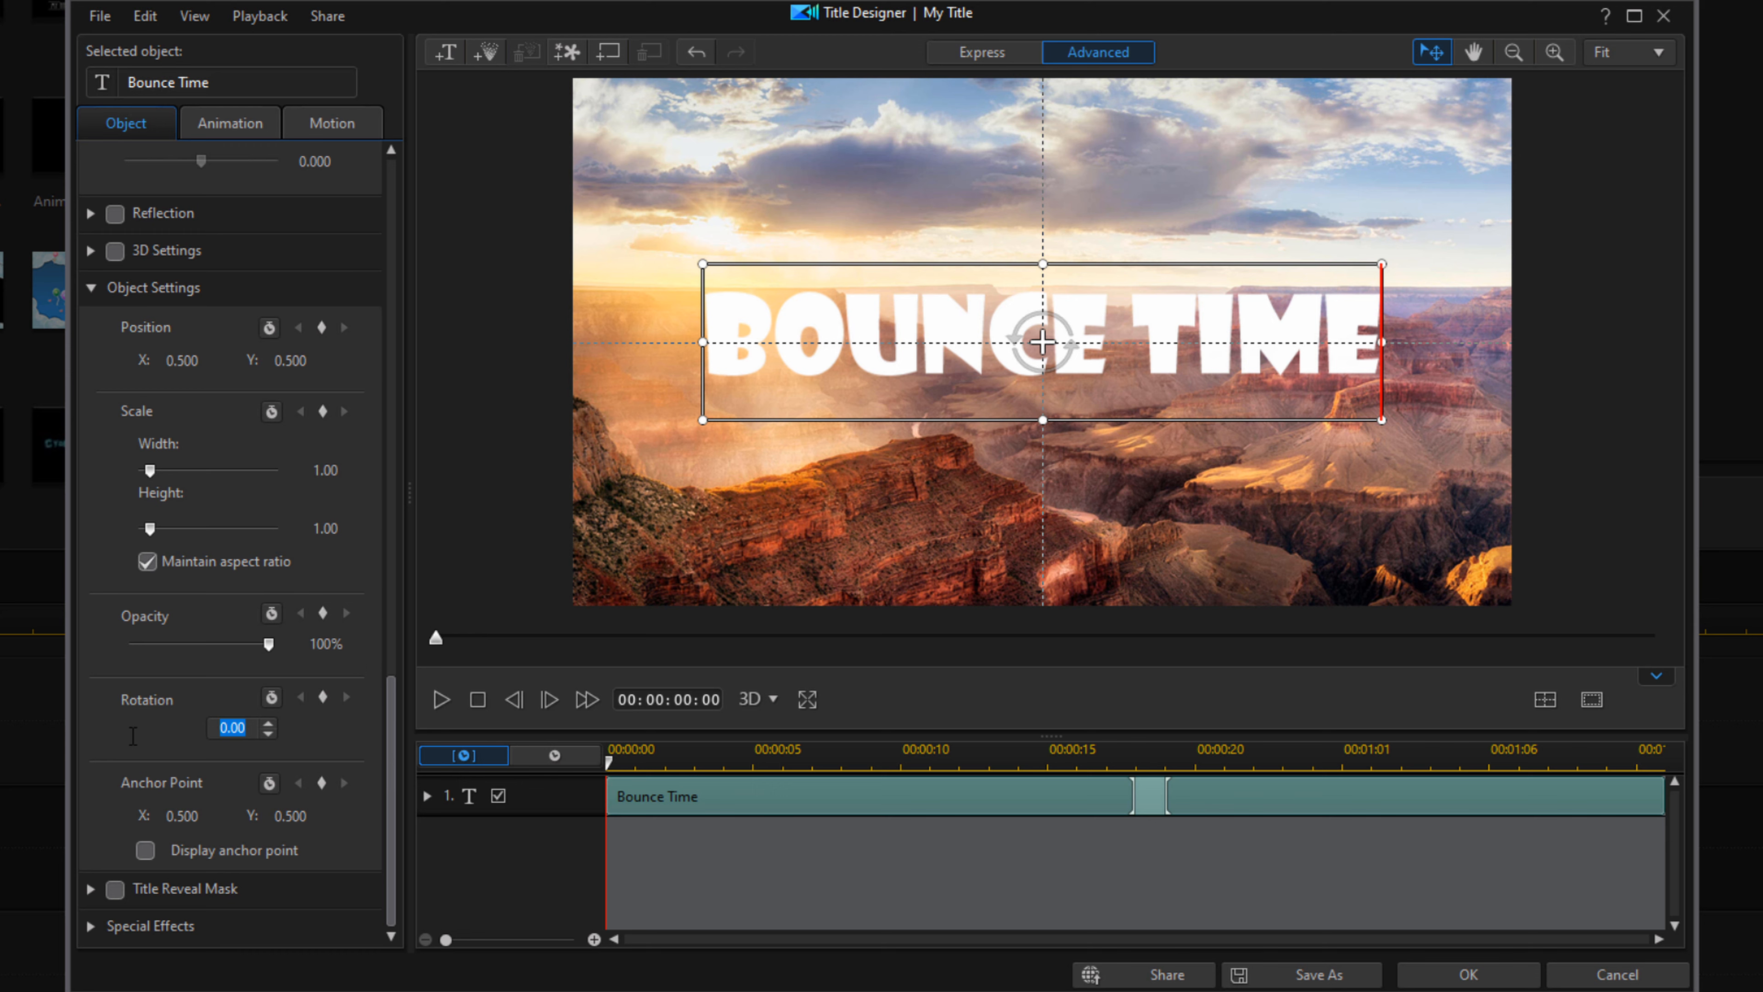
{"action": "type", "text": "-10.3"}
{"action": "key", "text": "Return"}
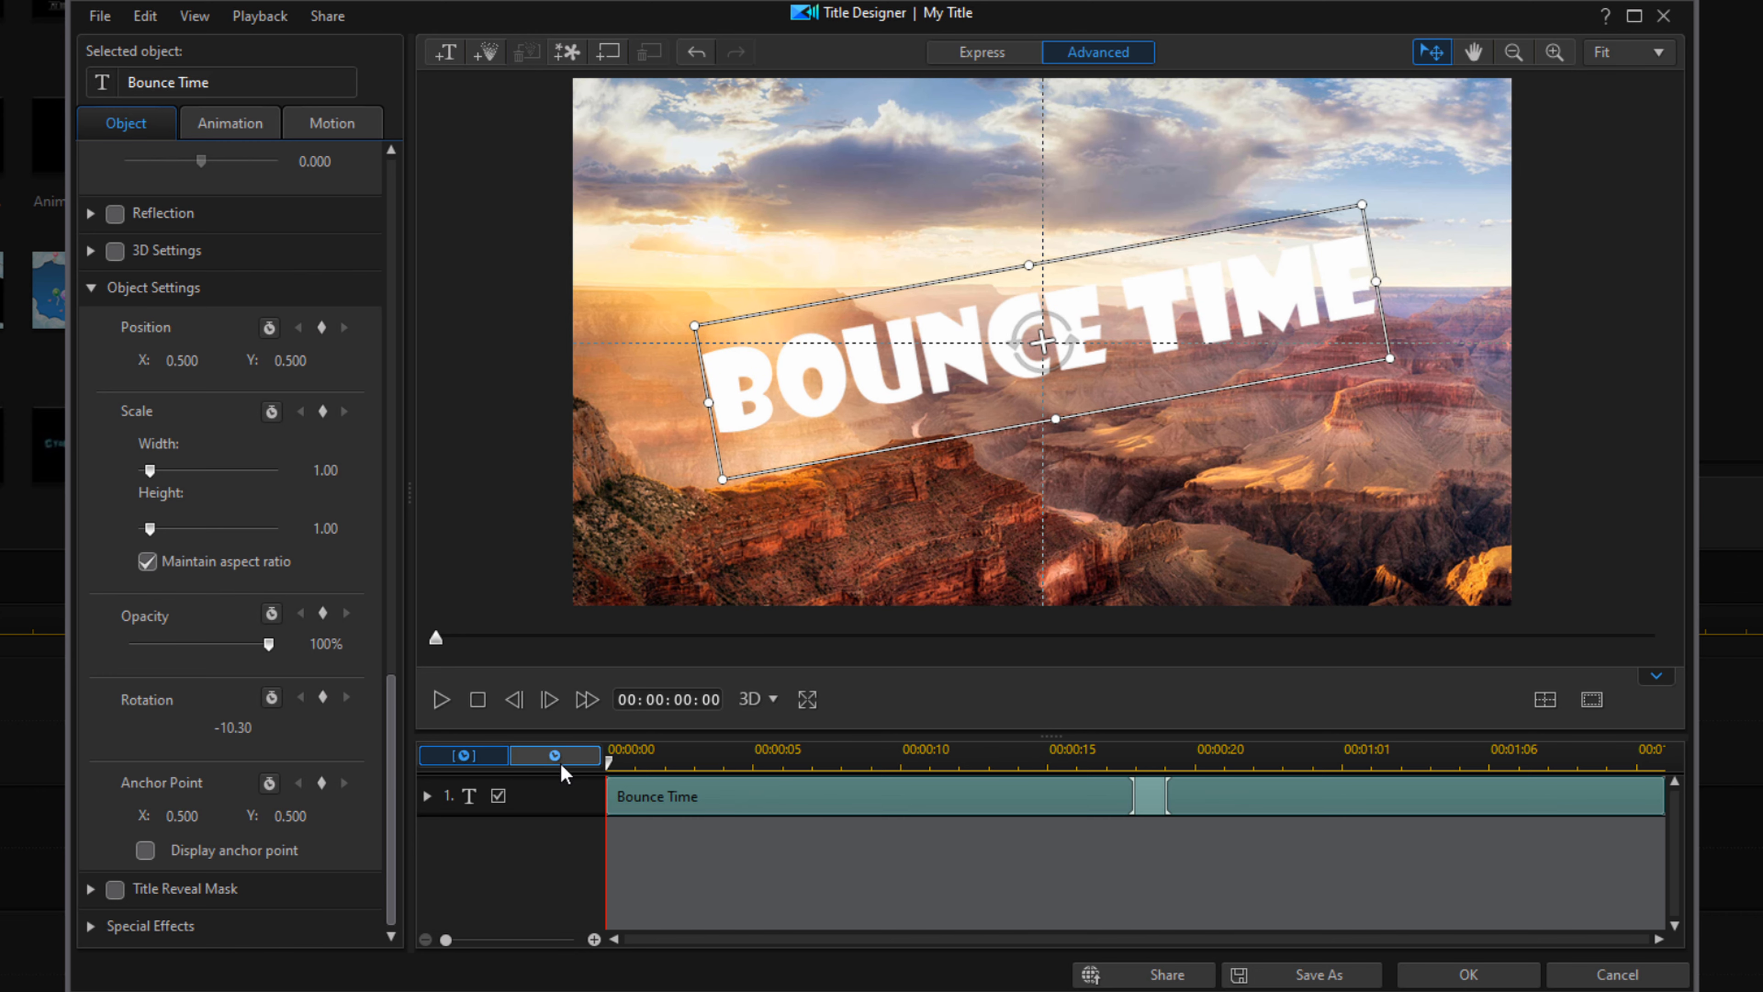
- Show the title's keyframe tracks and add a Rotation keyframe at 00:00:00:00
{"action": "left_click", "coordinate": [426, 797]}
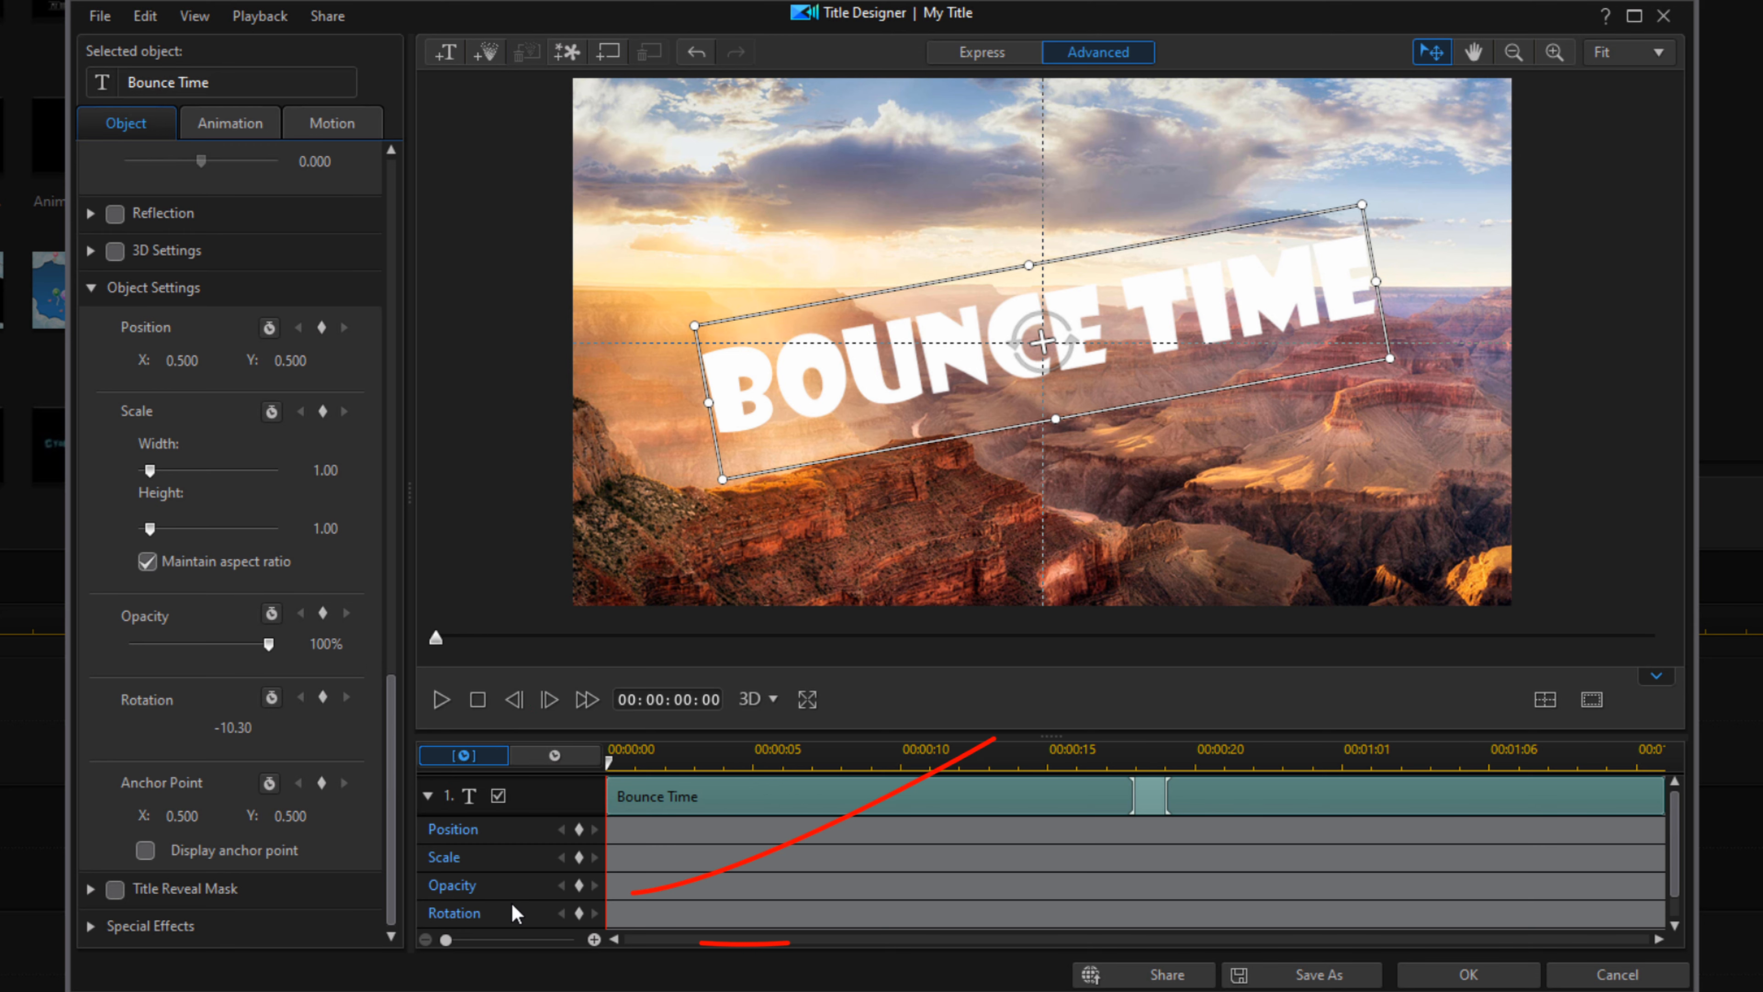
{"action": "left_click", "coordinate": [579, 913]}
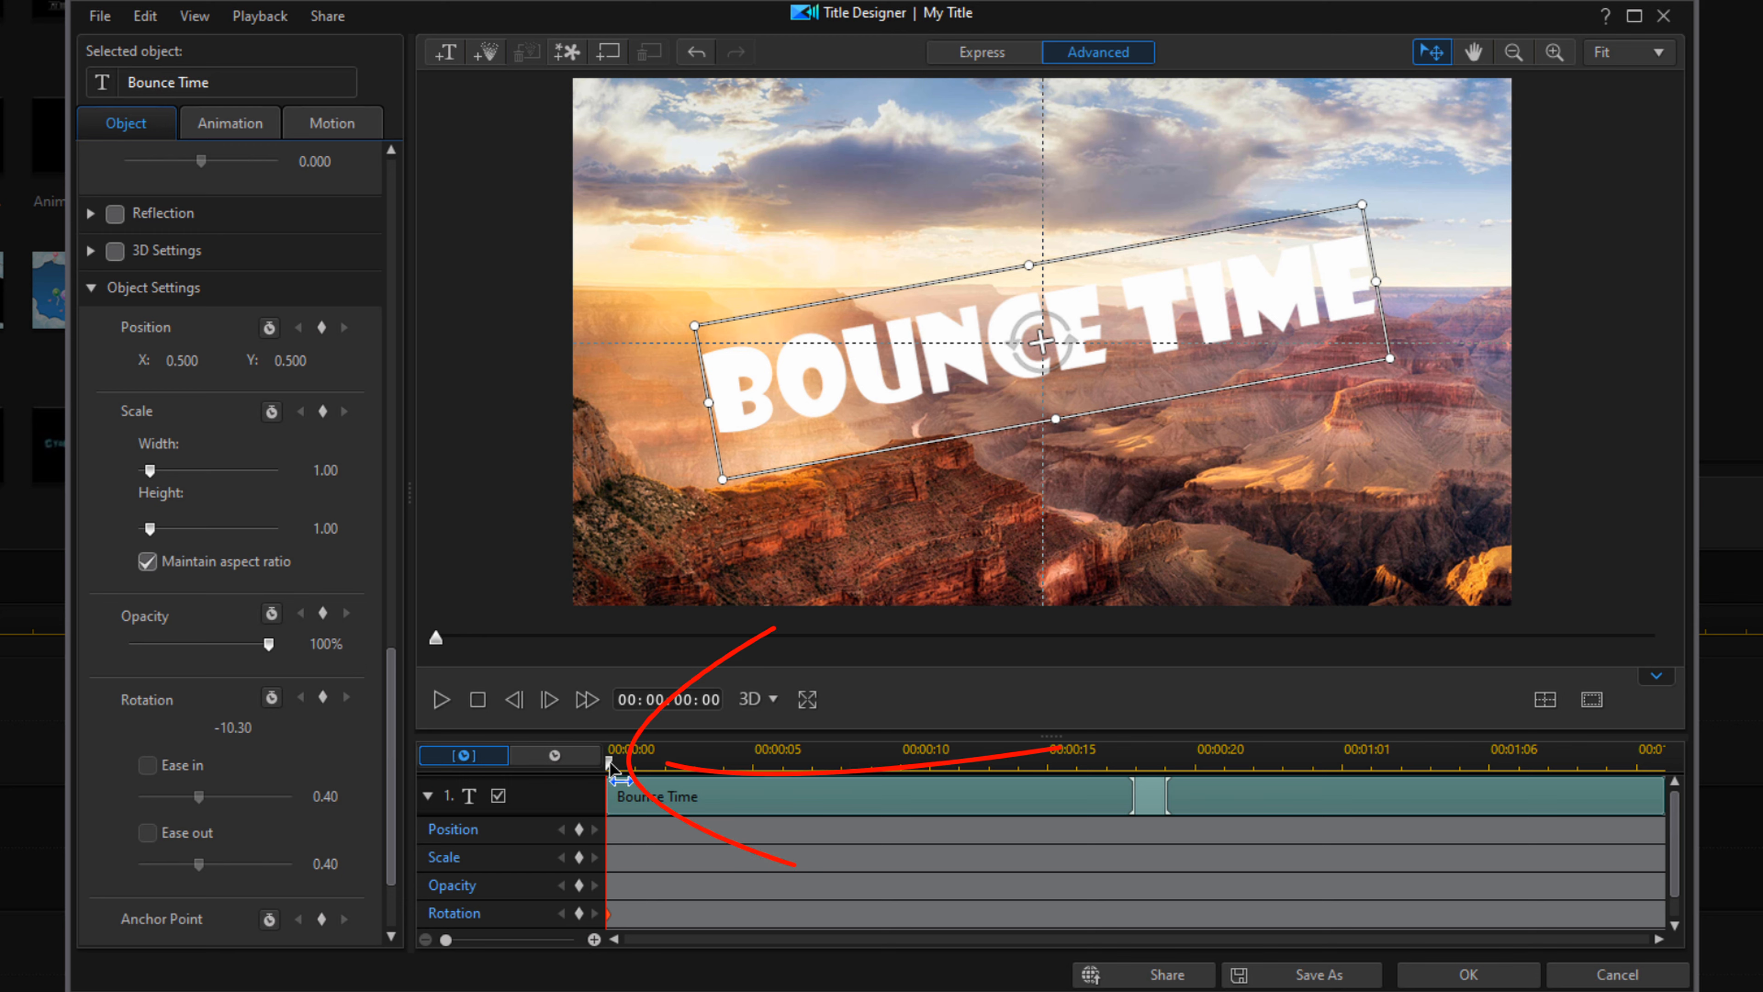
- Add a second Rotation keyframe at 00:00:01:00 with the title's rotation set to 12.72
{"action": "left_click_drag", "start_coordinate": [610, 764], "coordinate": [1158, 799]}
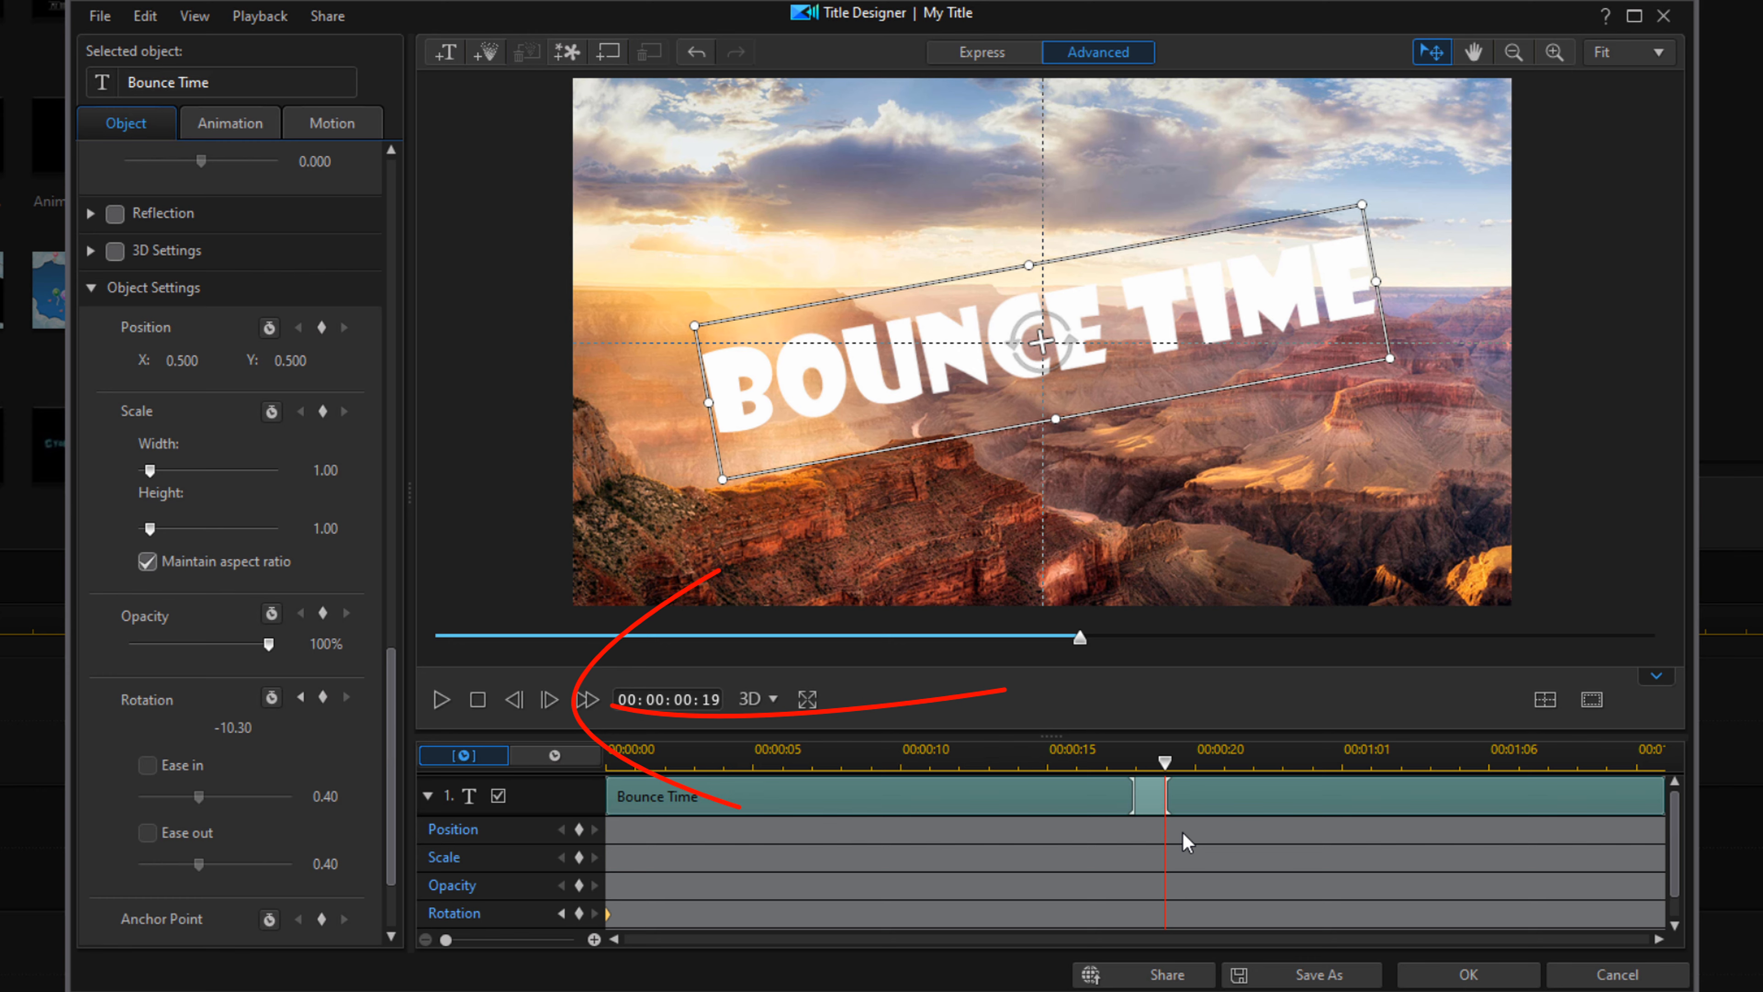
{"action": "left_click", "coordinate": [549, 701]}
{"action": "left_click", "coordinate": [548, 701]}
{"action": "left_click", "coordinate": [548, 701]}
{"action": "left_click", "coordinate": [548, 700]}
{"action": "left_click", "coordinate": [548, 700]}
{"action": "left_click", "coordinate": [548, 700]}
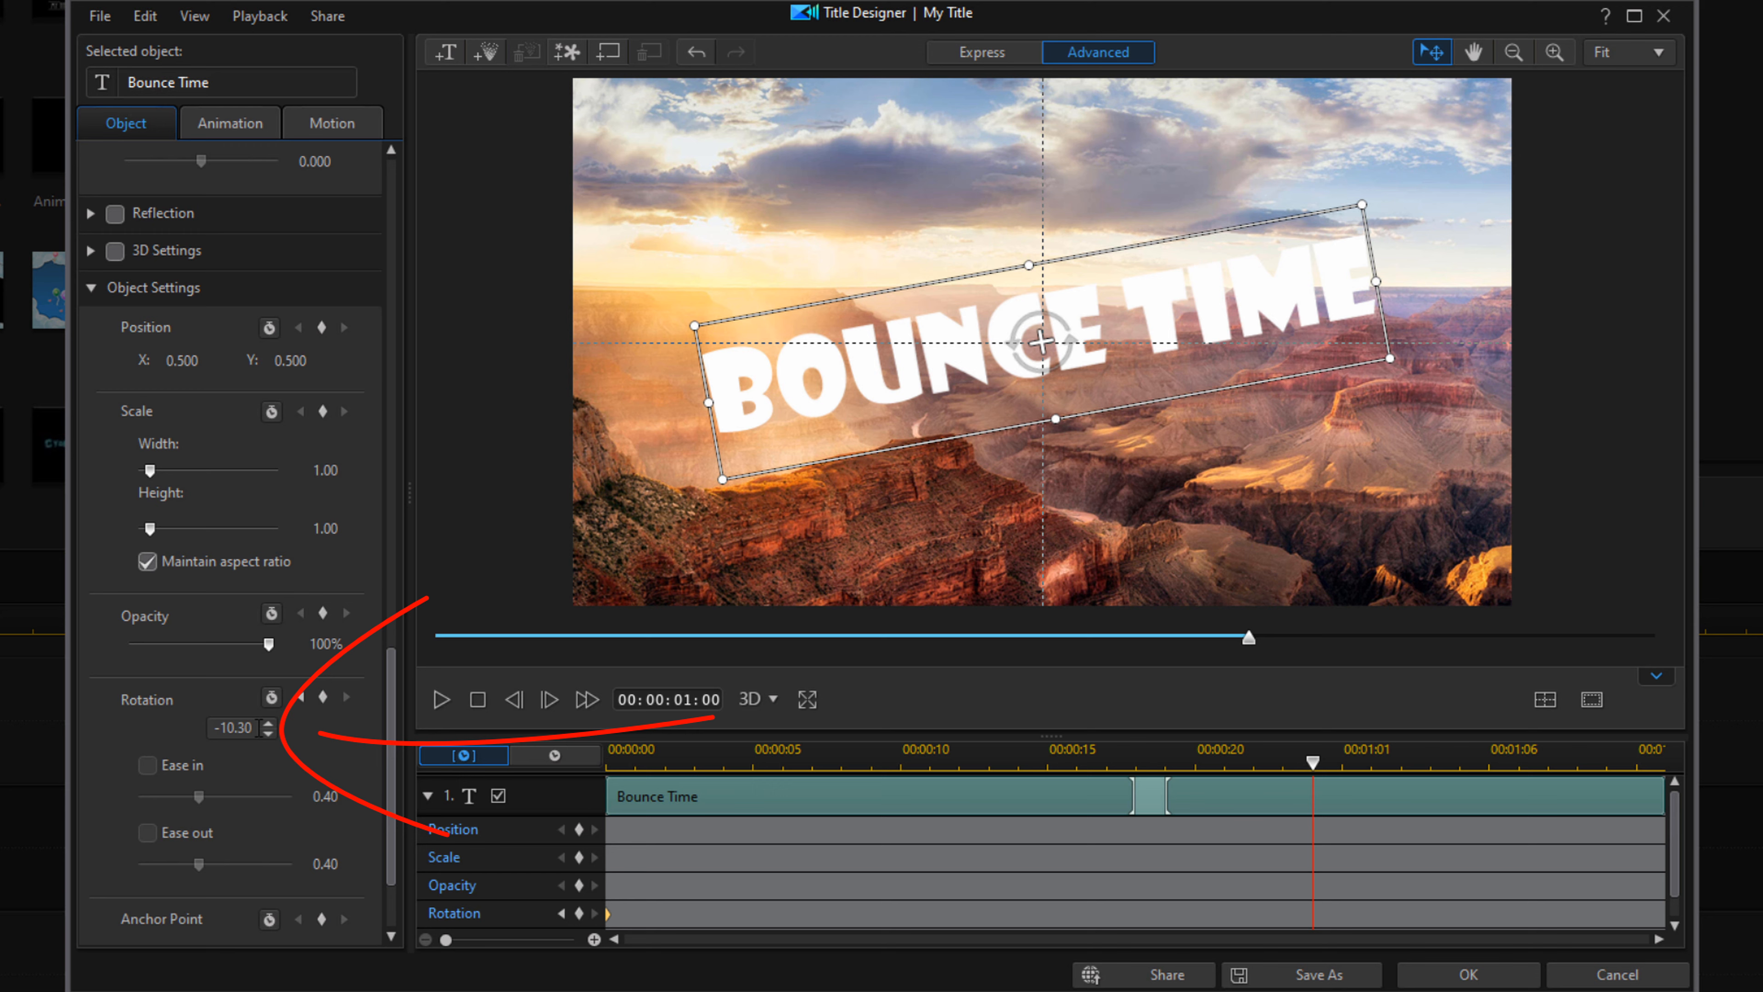
{"action": "left_click", "coordinate": [259, 728]}
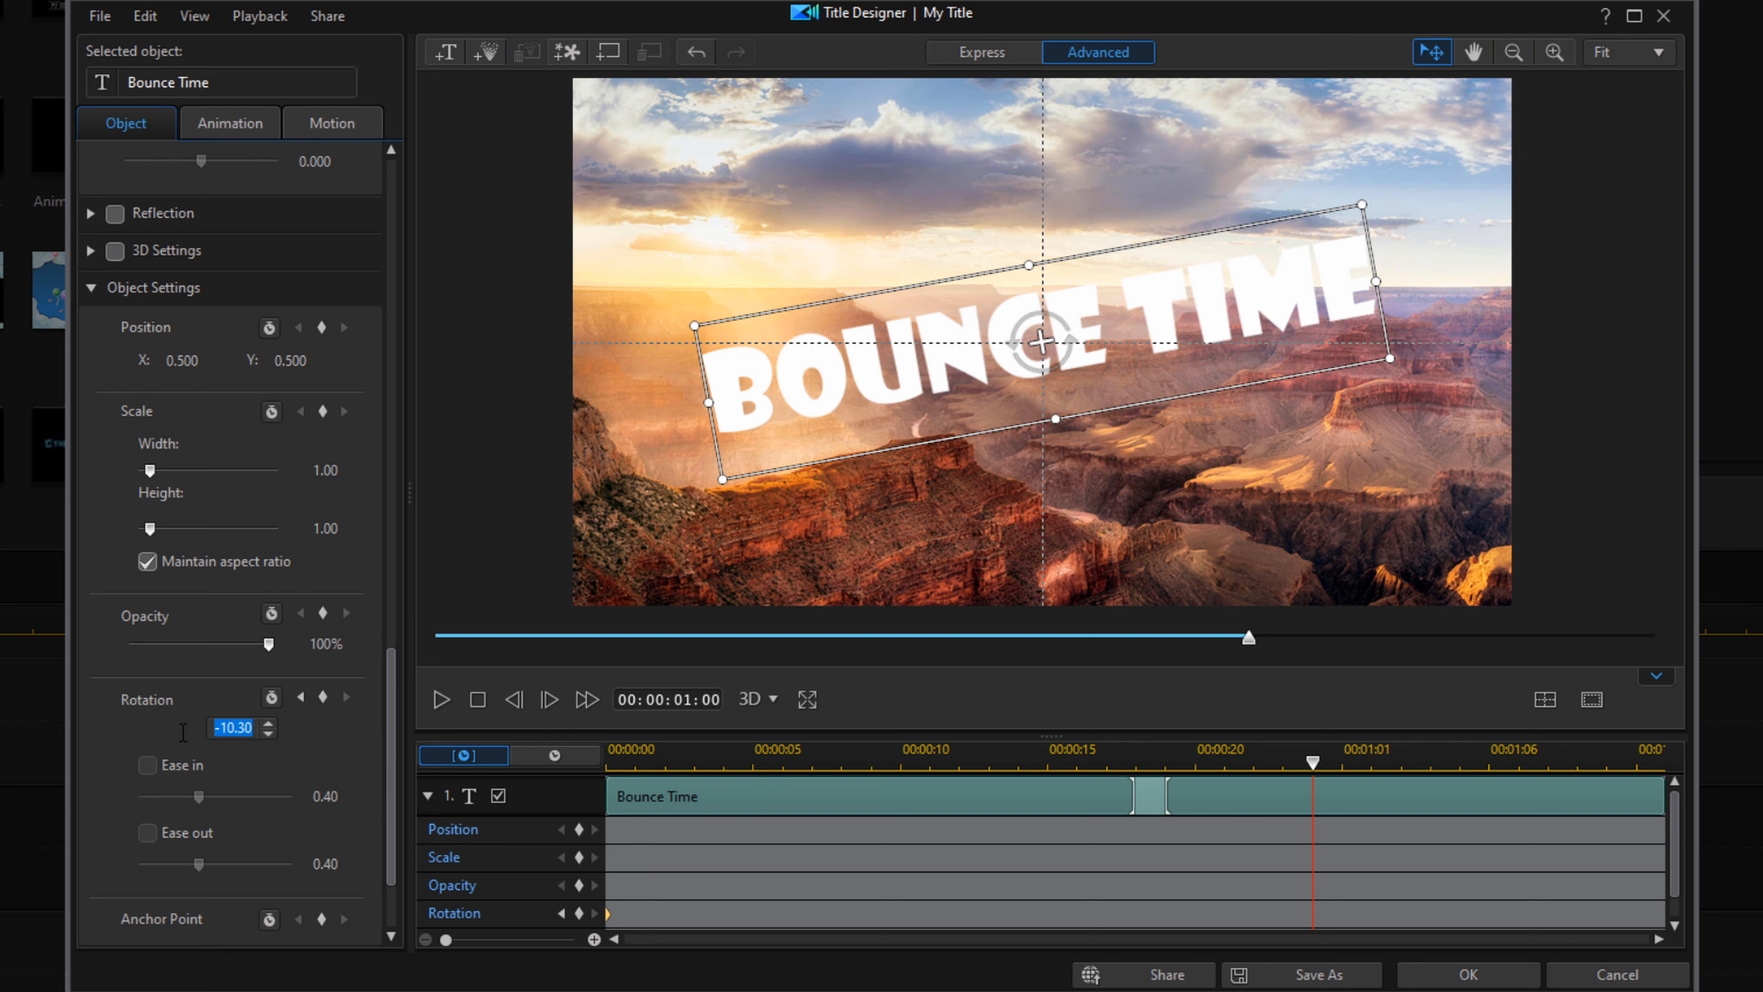
{"action": "type", "text": "12.72"}
{"action": "key", "text": "Return"}
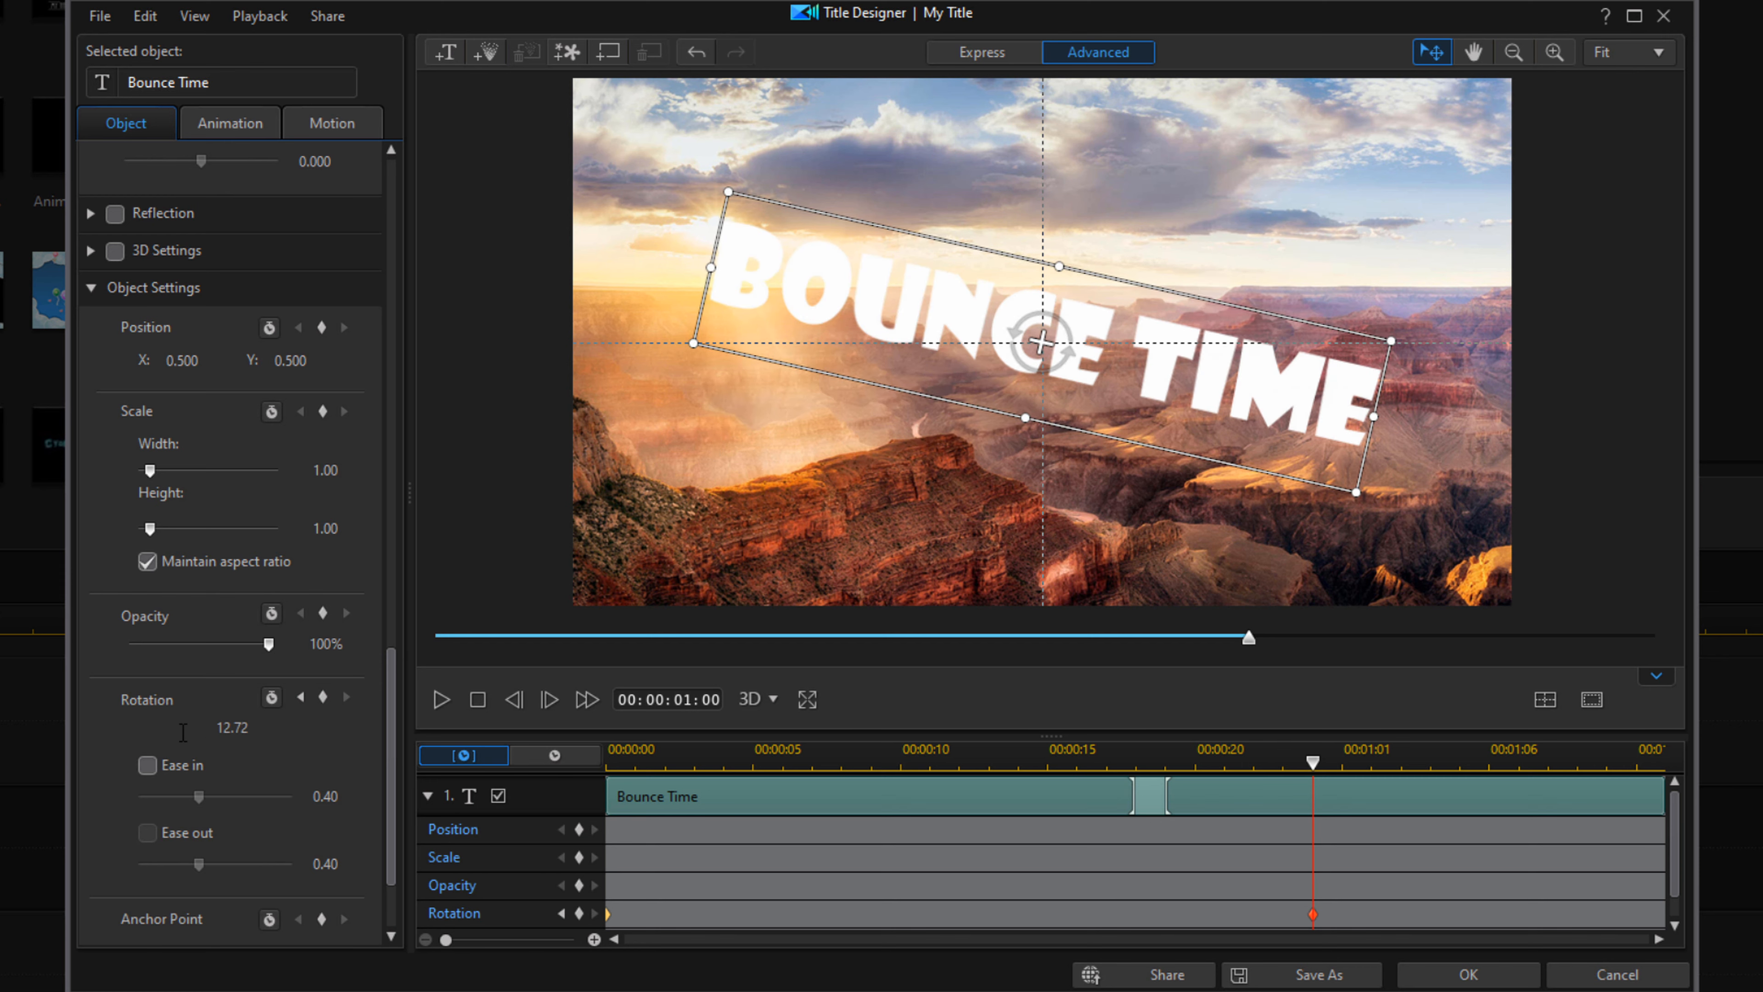
{"action": "left_click_drag", "start_coordinate": [1050, 319], "coordinate": [1049, 332]}
{"action": "left_click_drag", "start_coordinate": [251, 728], "coordinate": [190, 729]}
{"action": "type", "text": "12.72"}
{"action": "key", "text": "Return"}
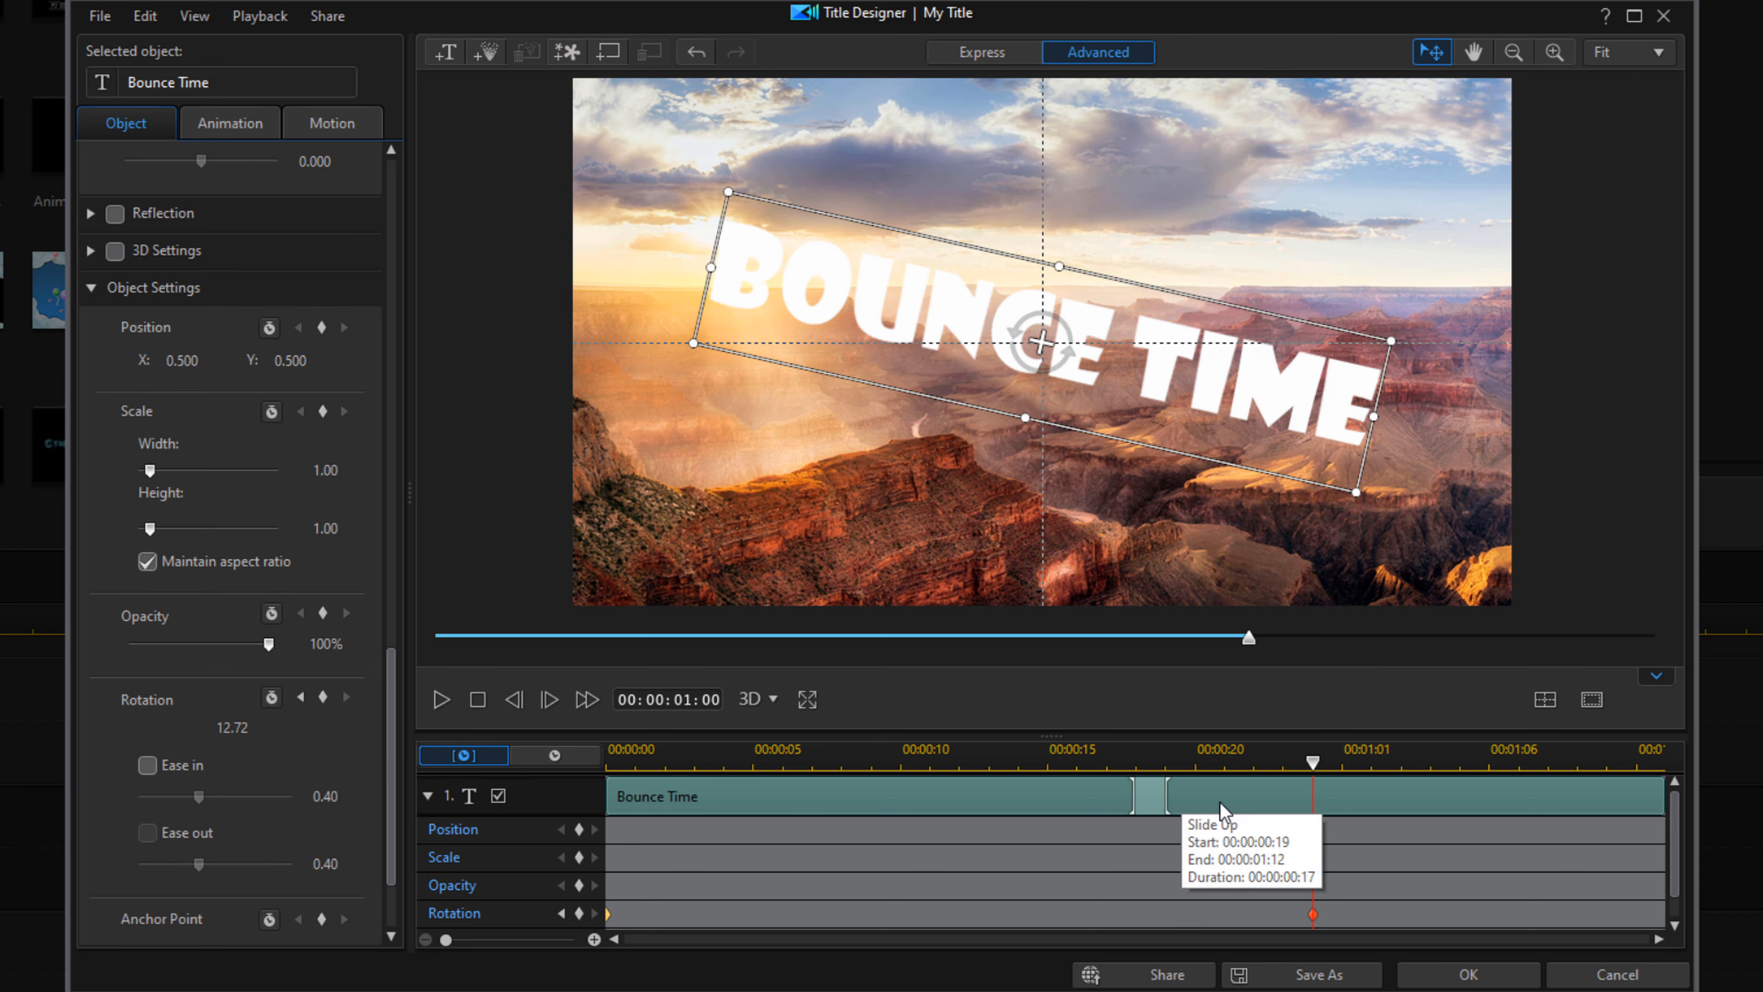
- Preview the title's animation from the beginning and accept the title design
{"action": "mouse_move", "coordinate": [1309, 763]}
{"action": "left_mouse_down"}
{"action": "mouse_move", "coordinate": [841, 764]}
{"action": "mouse_move", "coordinate": [561, 789]}
{"action": "left_mouse_up"}
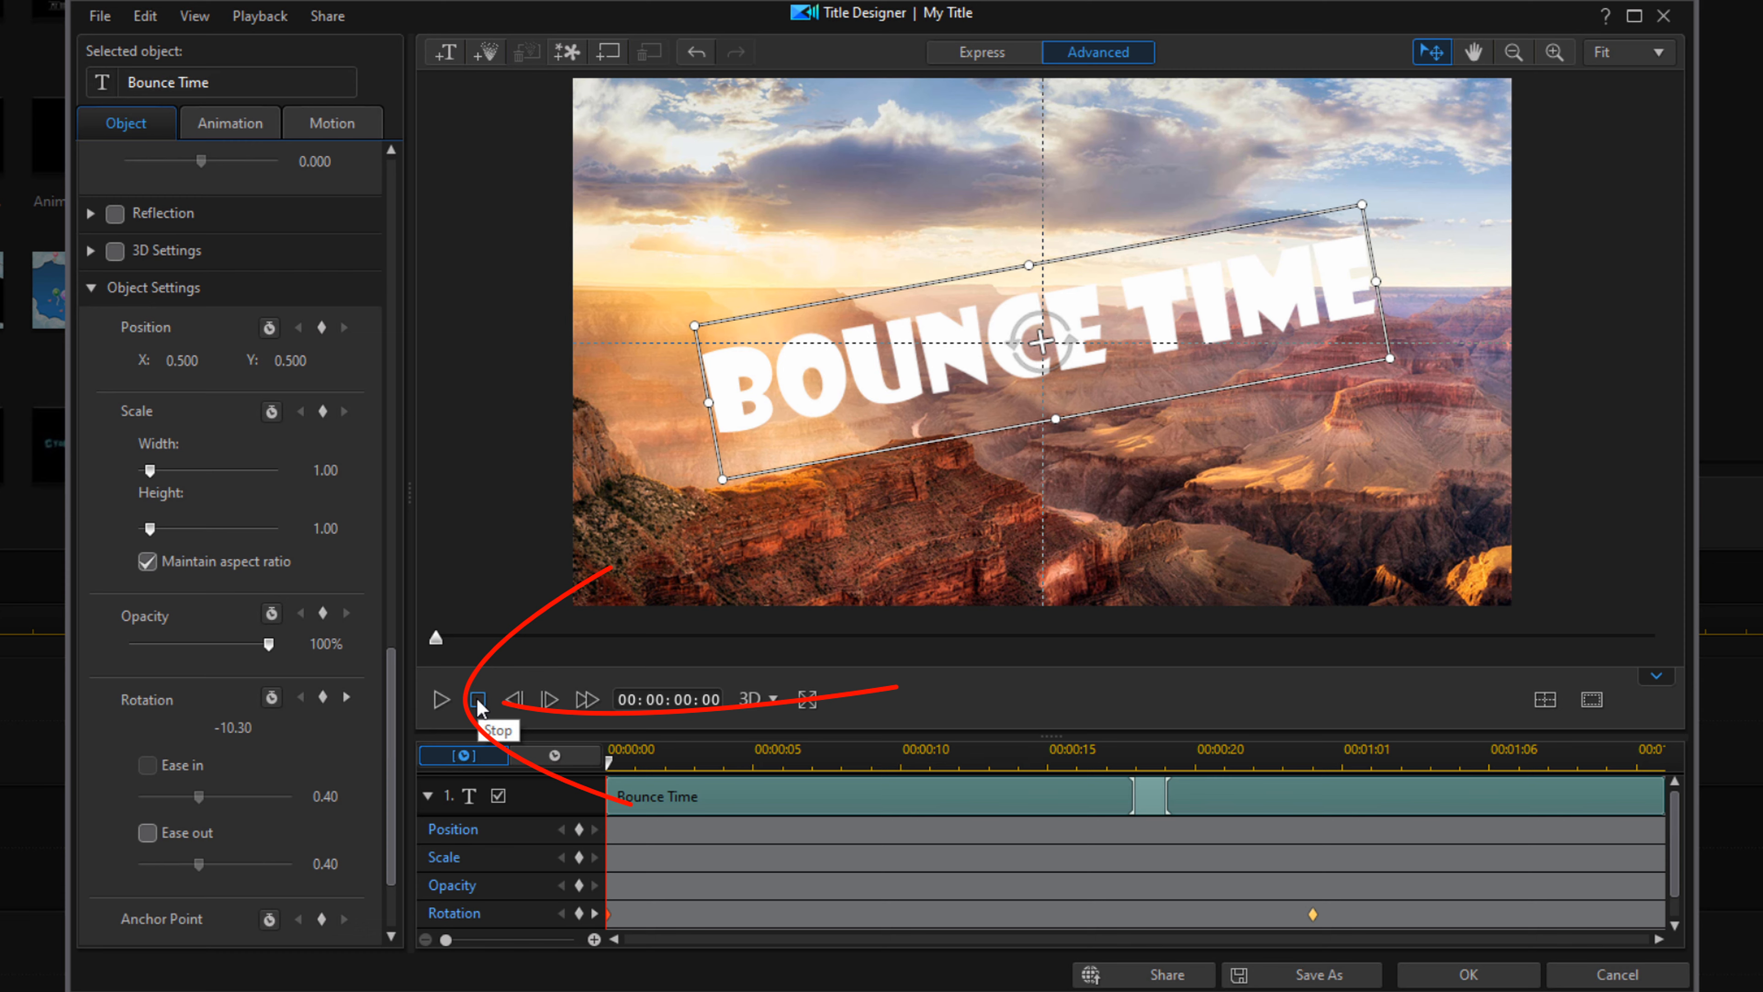
{"action": "left_click", "coordinate": [442, 702]}
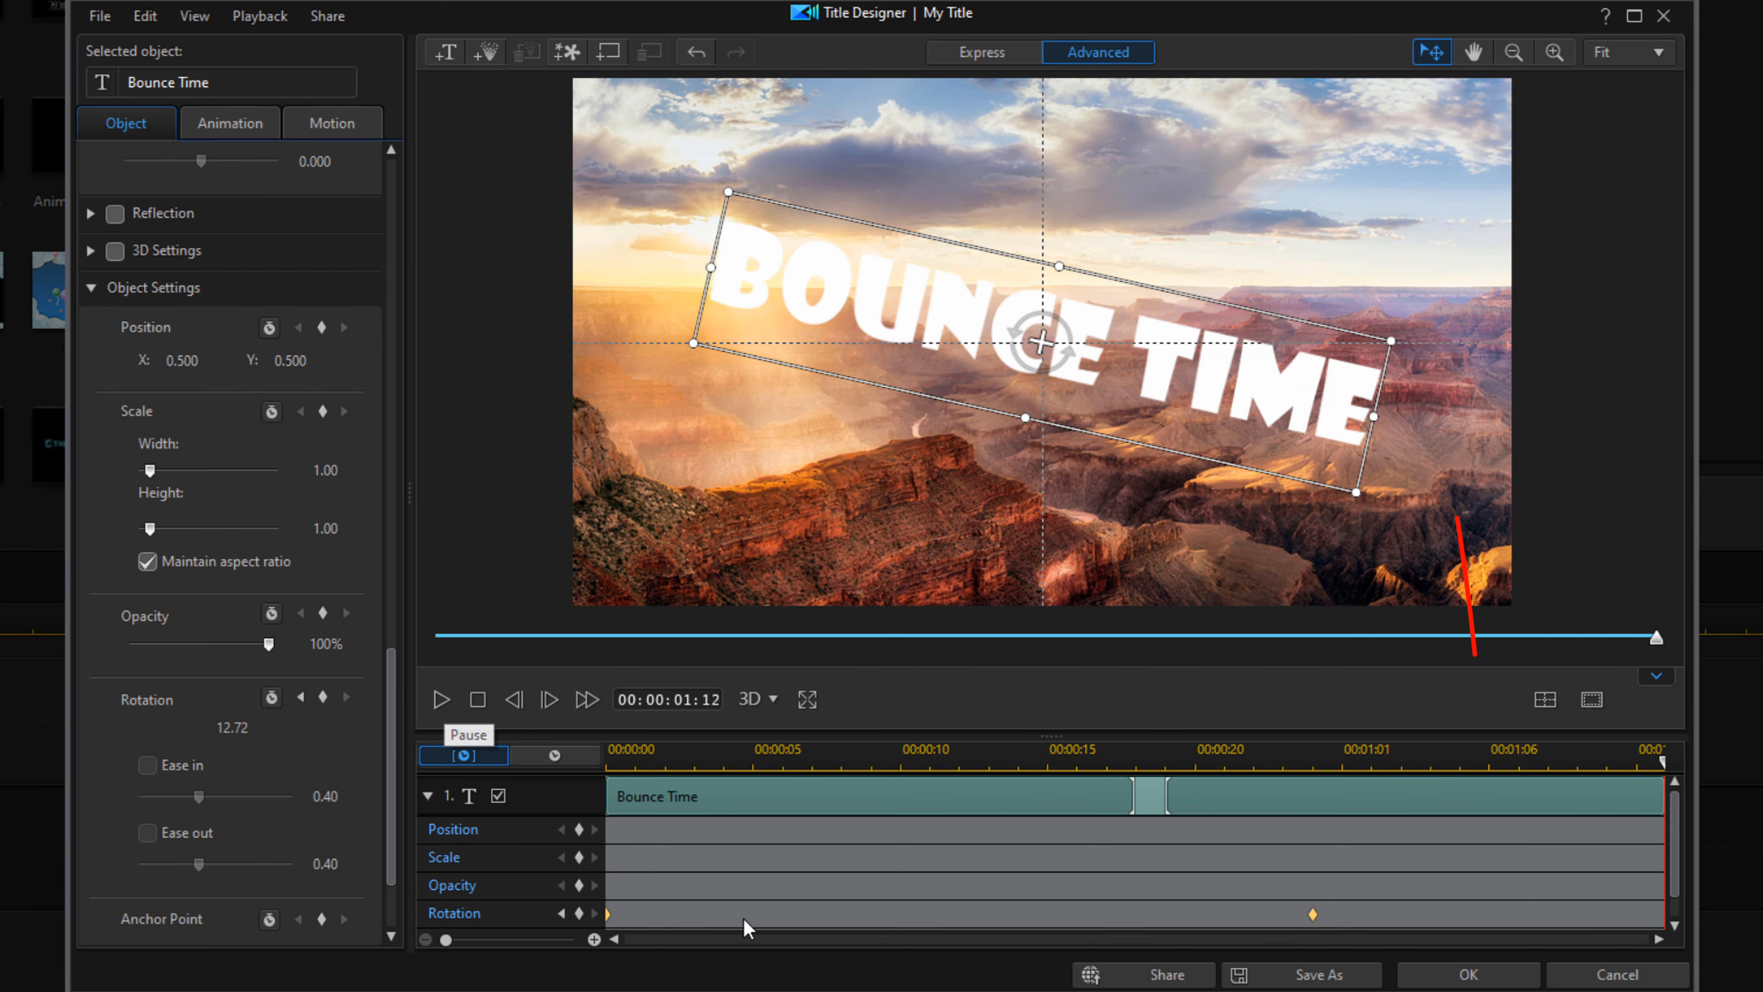
{"action": "left_click", "coordinate": [1467, 974]}
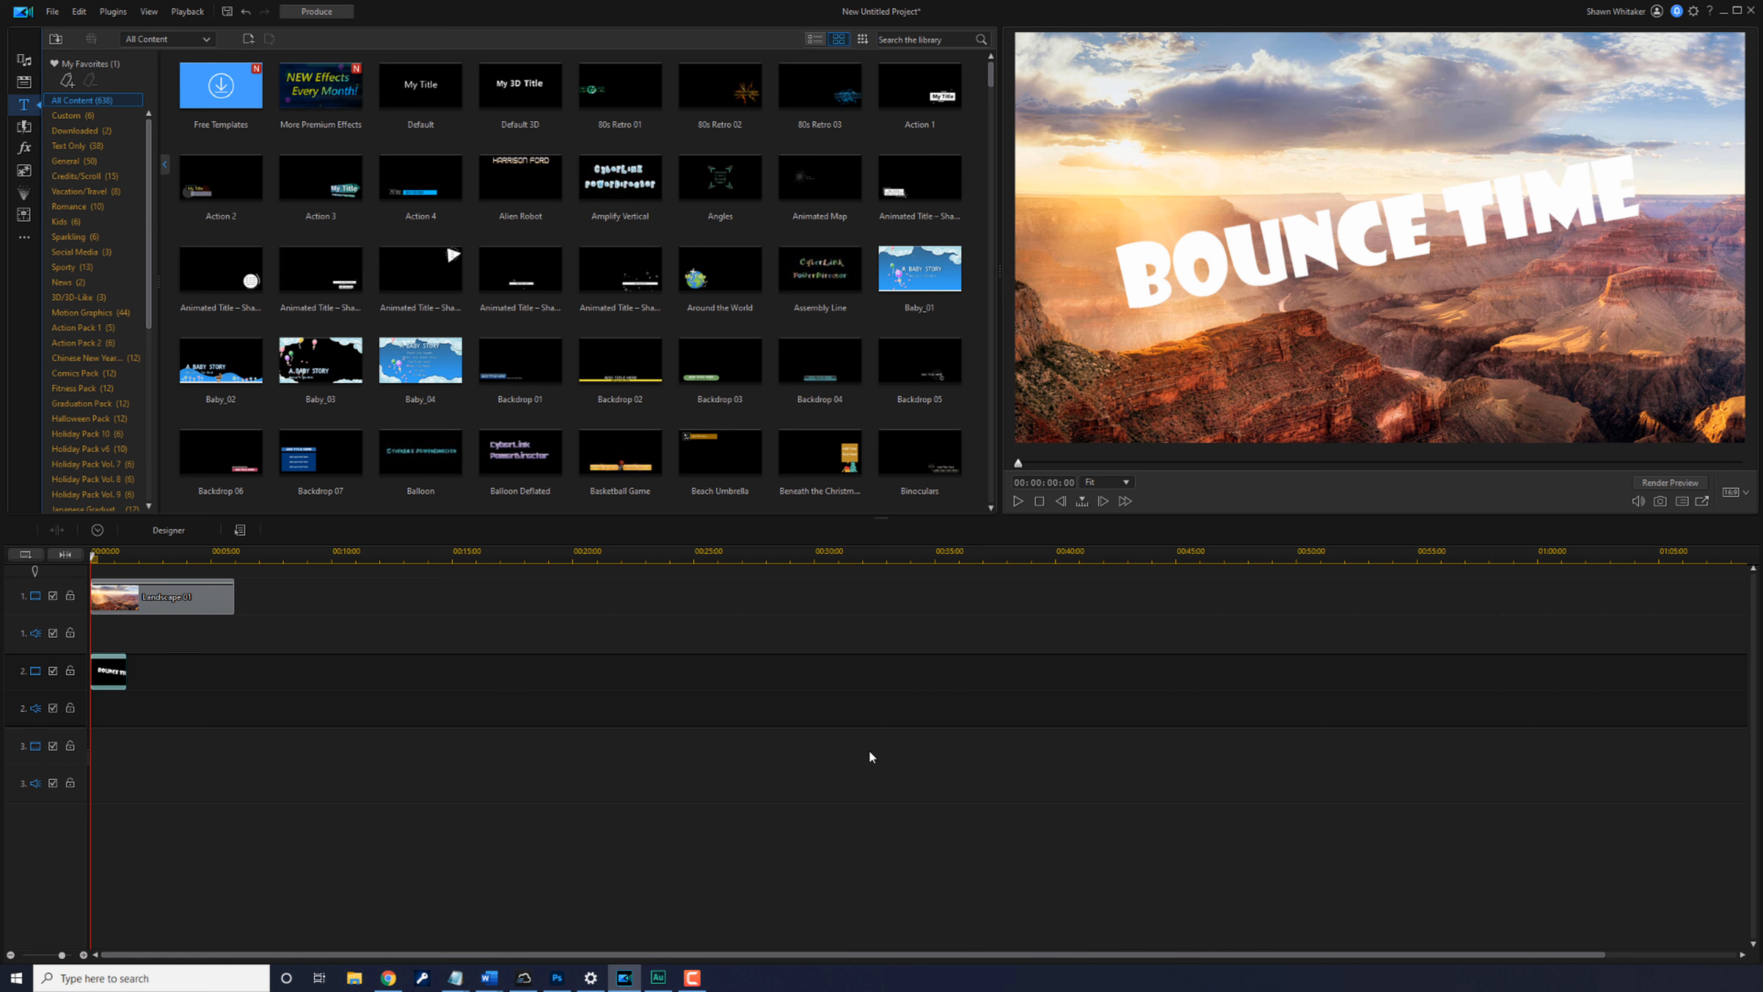
- Copy the Bounce Time clip to 00:00:01:21 on video track 2 and check the copy's keyframes in the Title Designer
{"action": "right_click", "coordinate": [110, 679]}
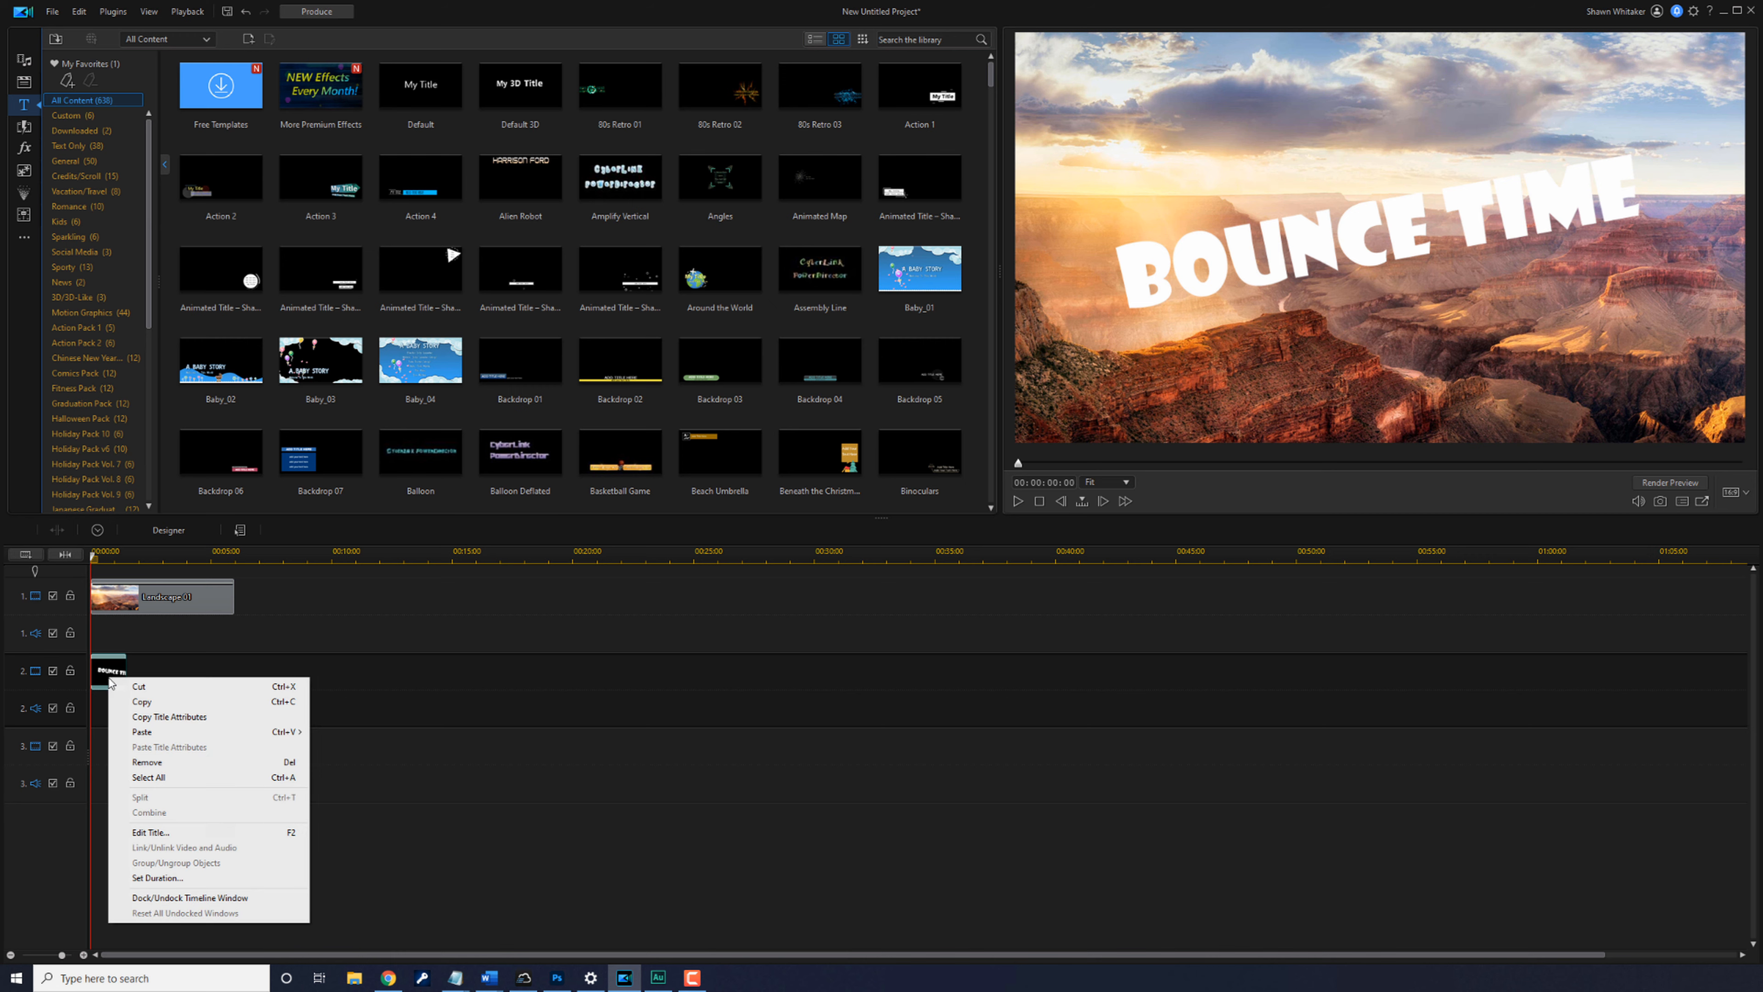
{"action": "left_click", "coordinate": [148, 702]}
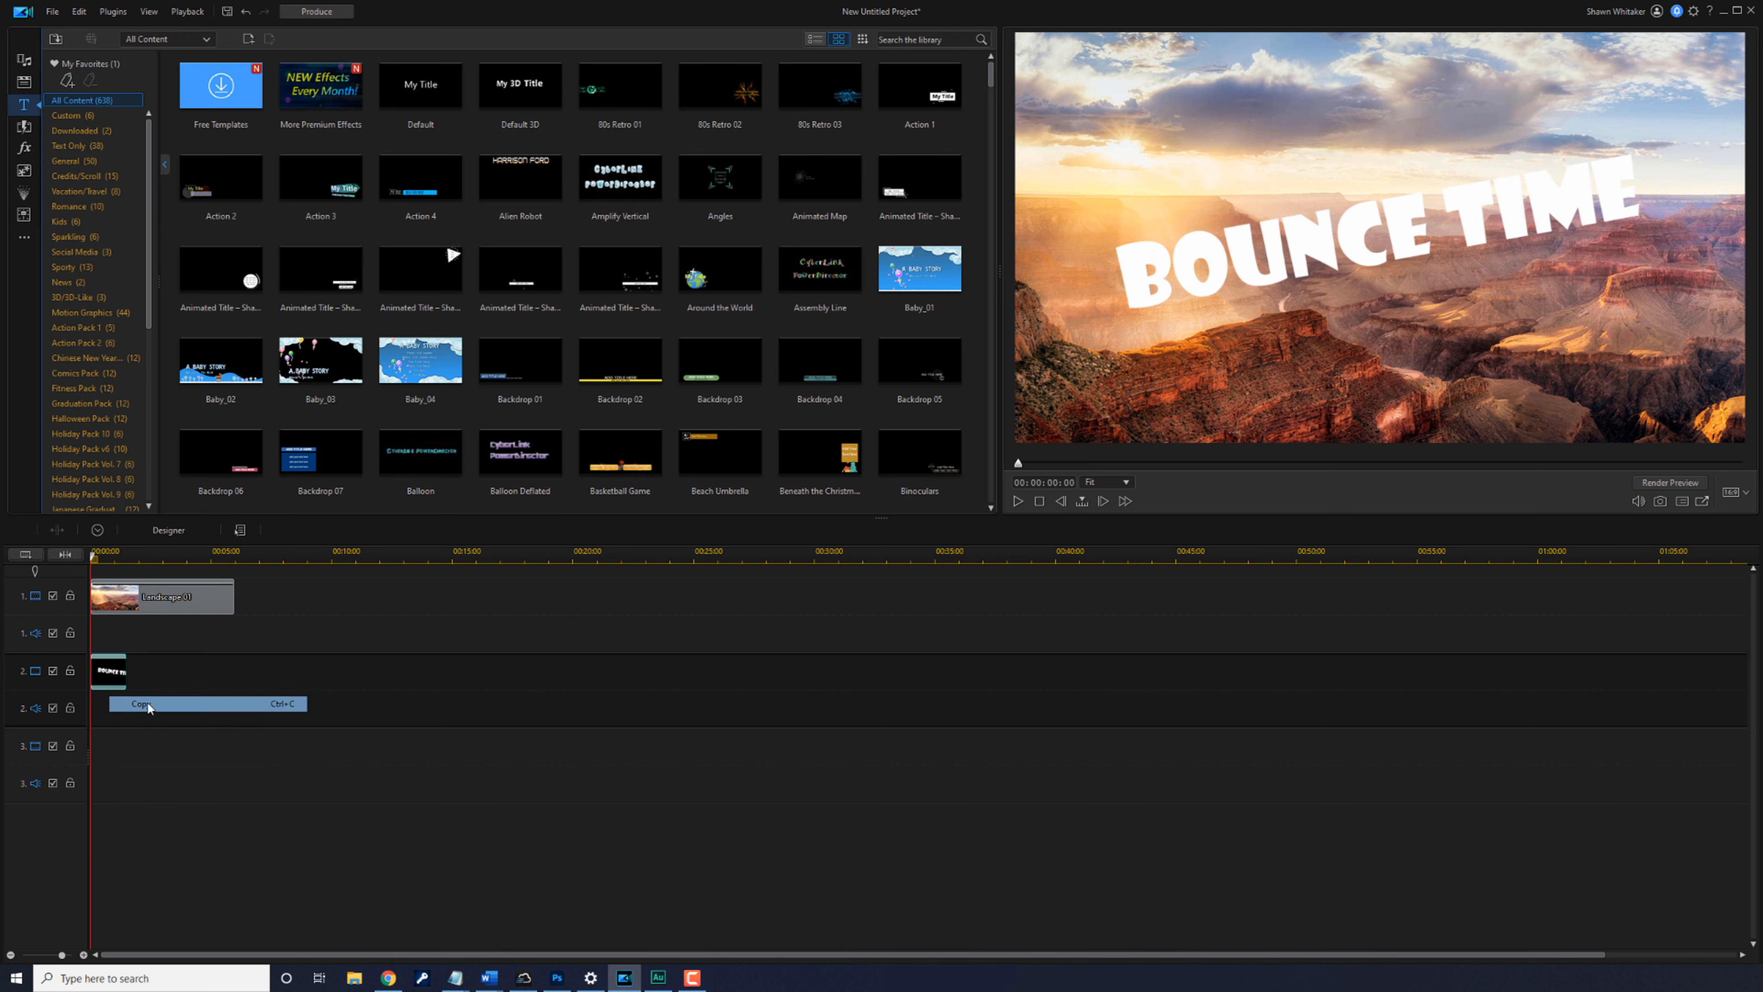
{"action": "left_click", "coordinate": [136, 558]}
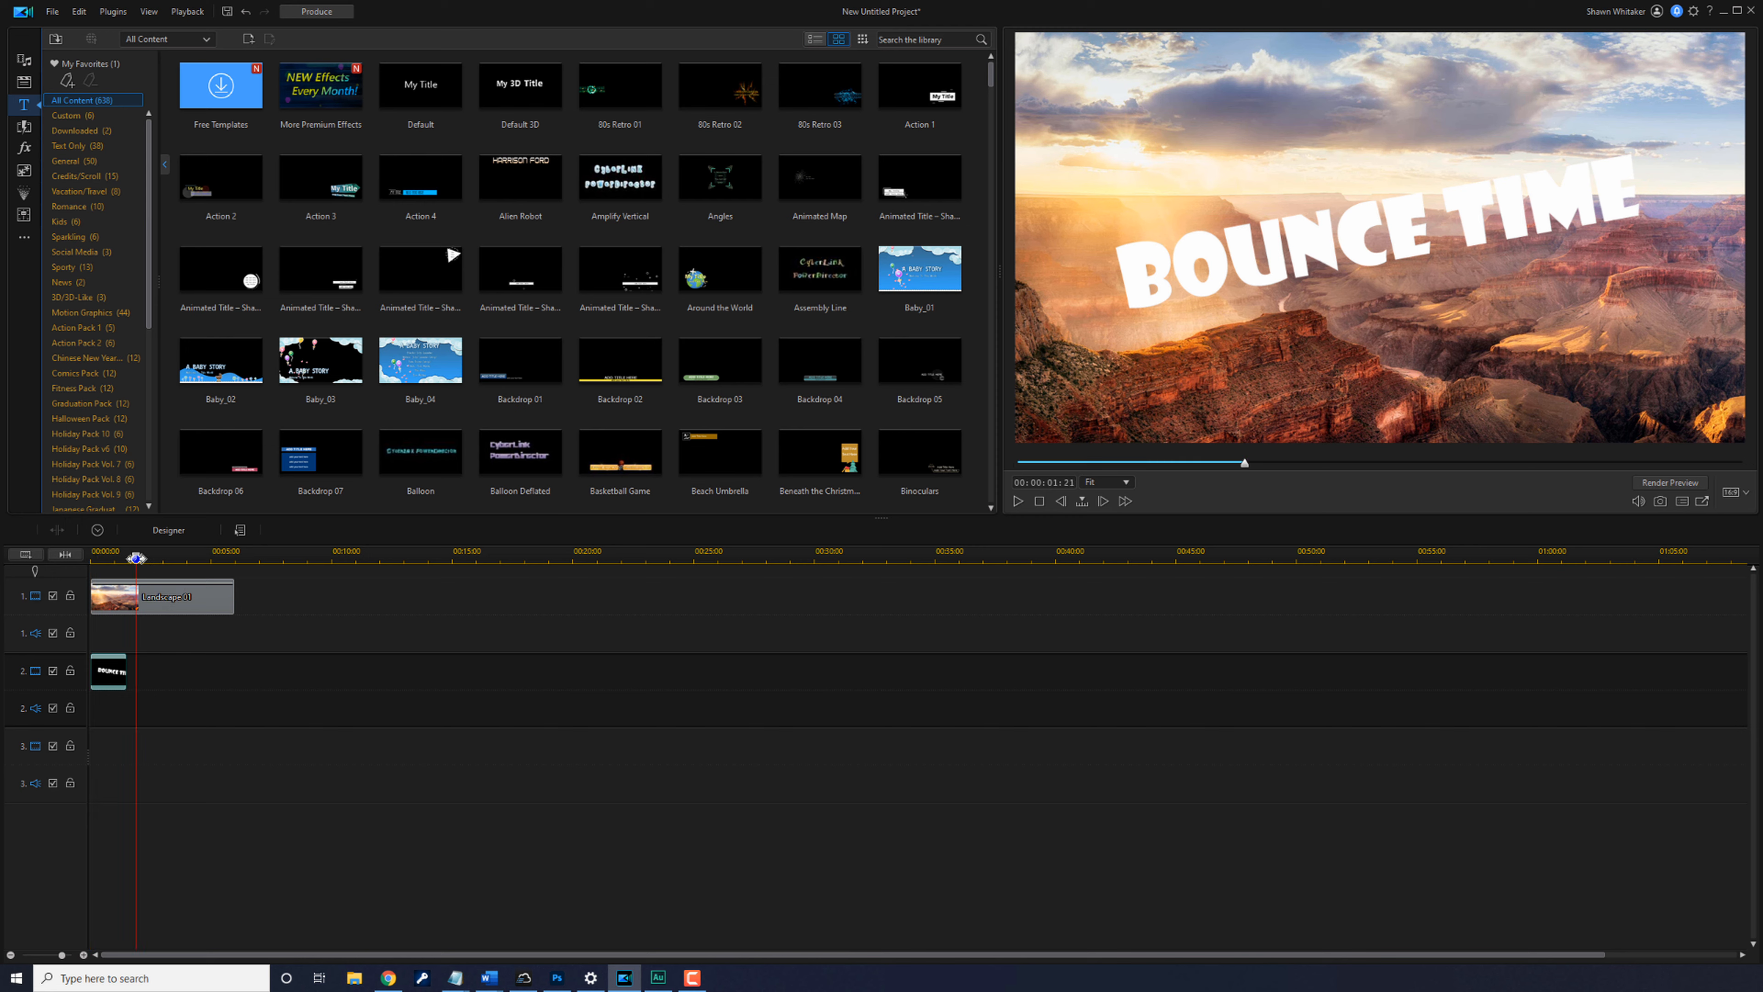
{"action": "right_click", "coordinate": [151, 678]}
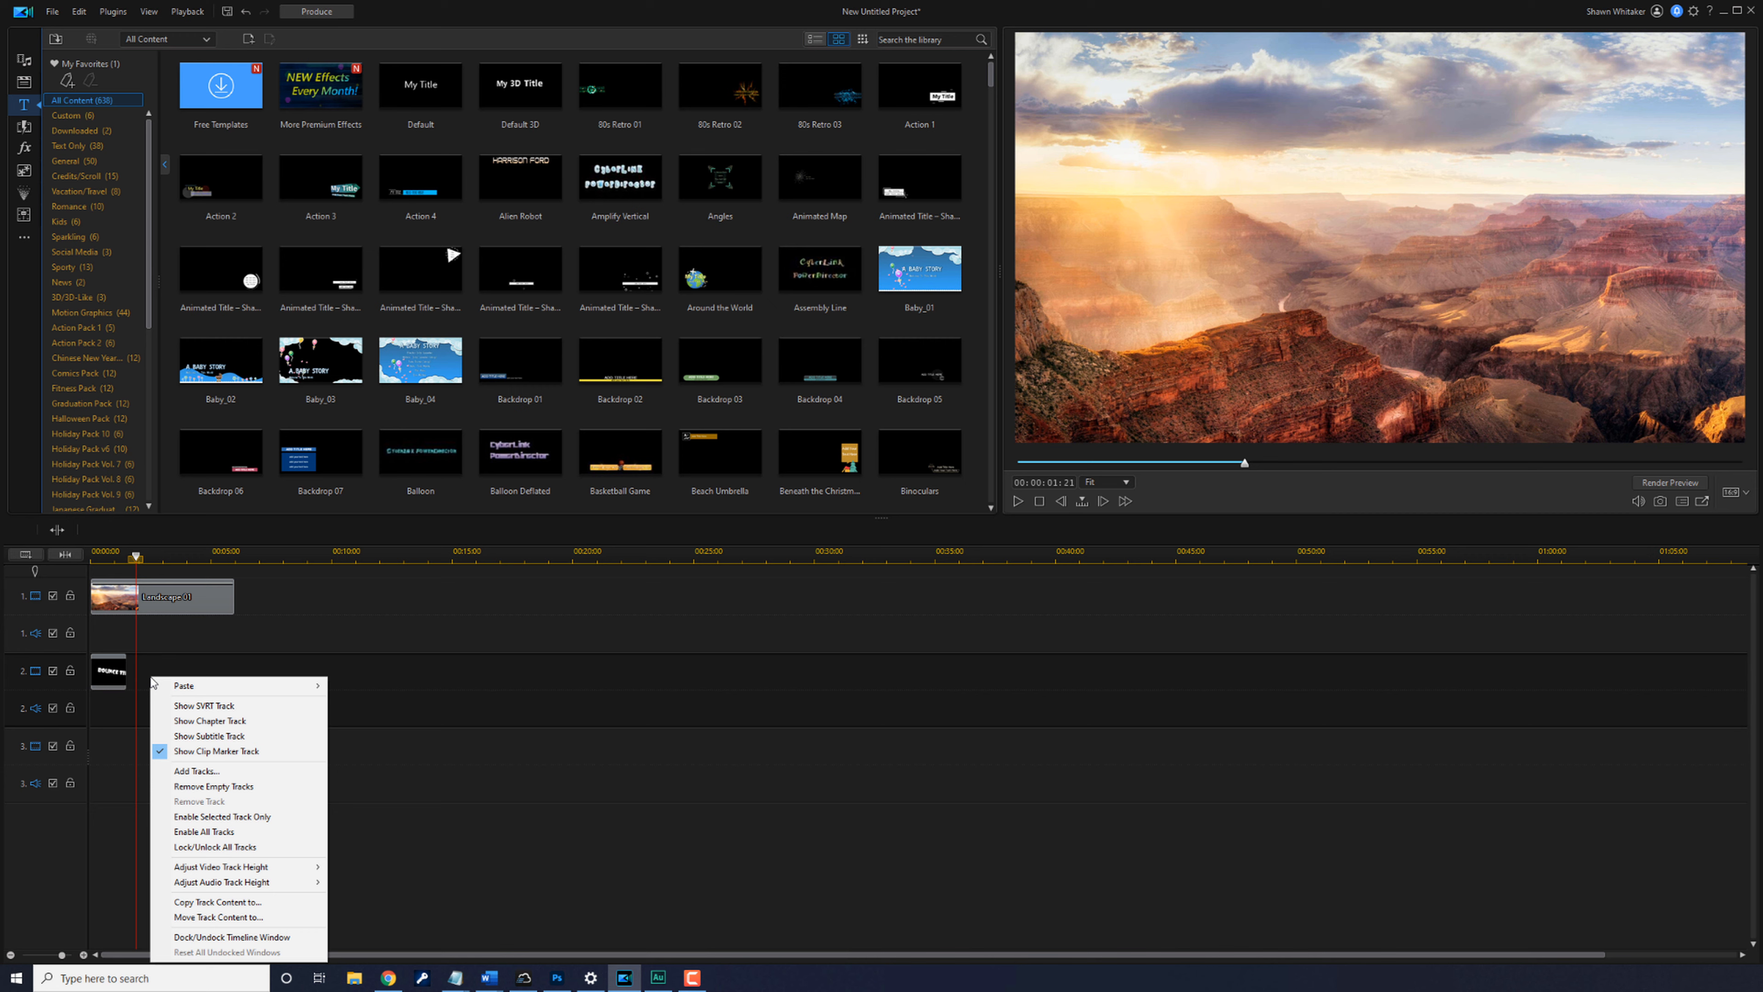
{"action": "mouse_move", "coordinate": [181, 685]}
{"action": "left_click", "coordinate": [384, 687]}
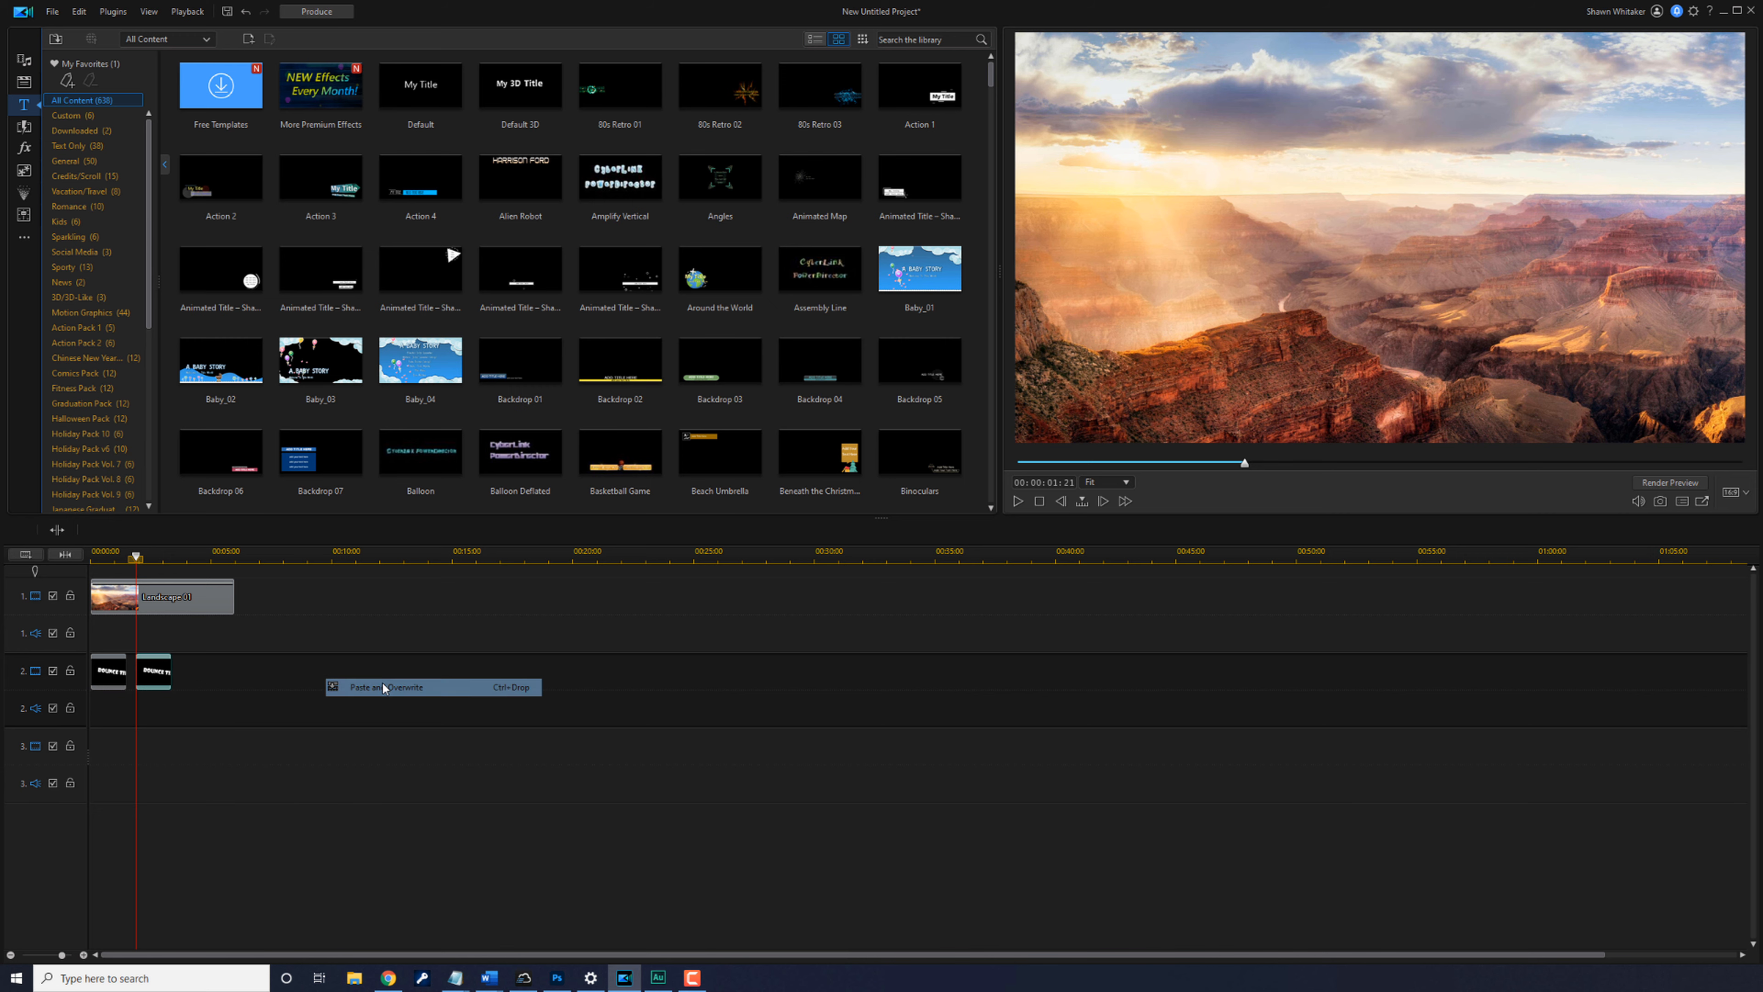
{"action": "double_click", "coordinate": [154, 679]}
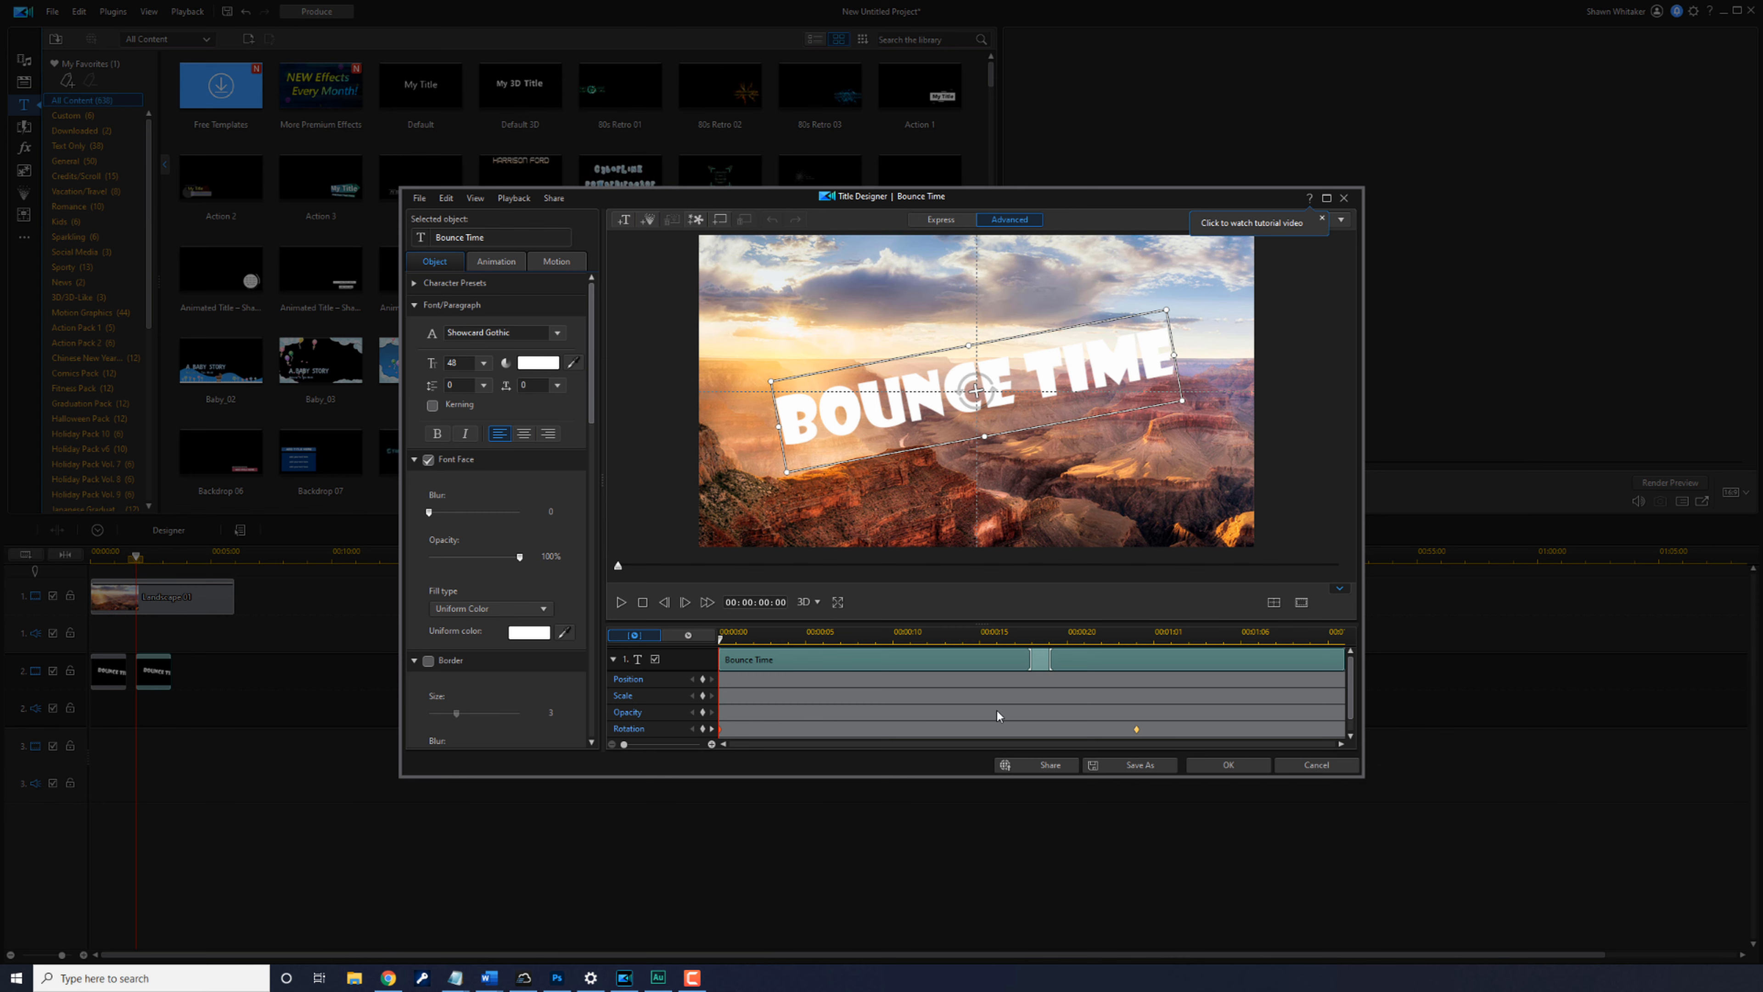
{"action": "left_click", "coordinate": [1229, 766]}
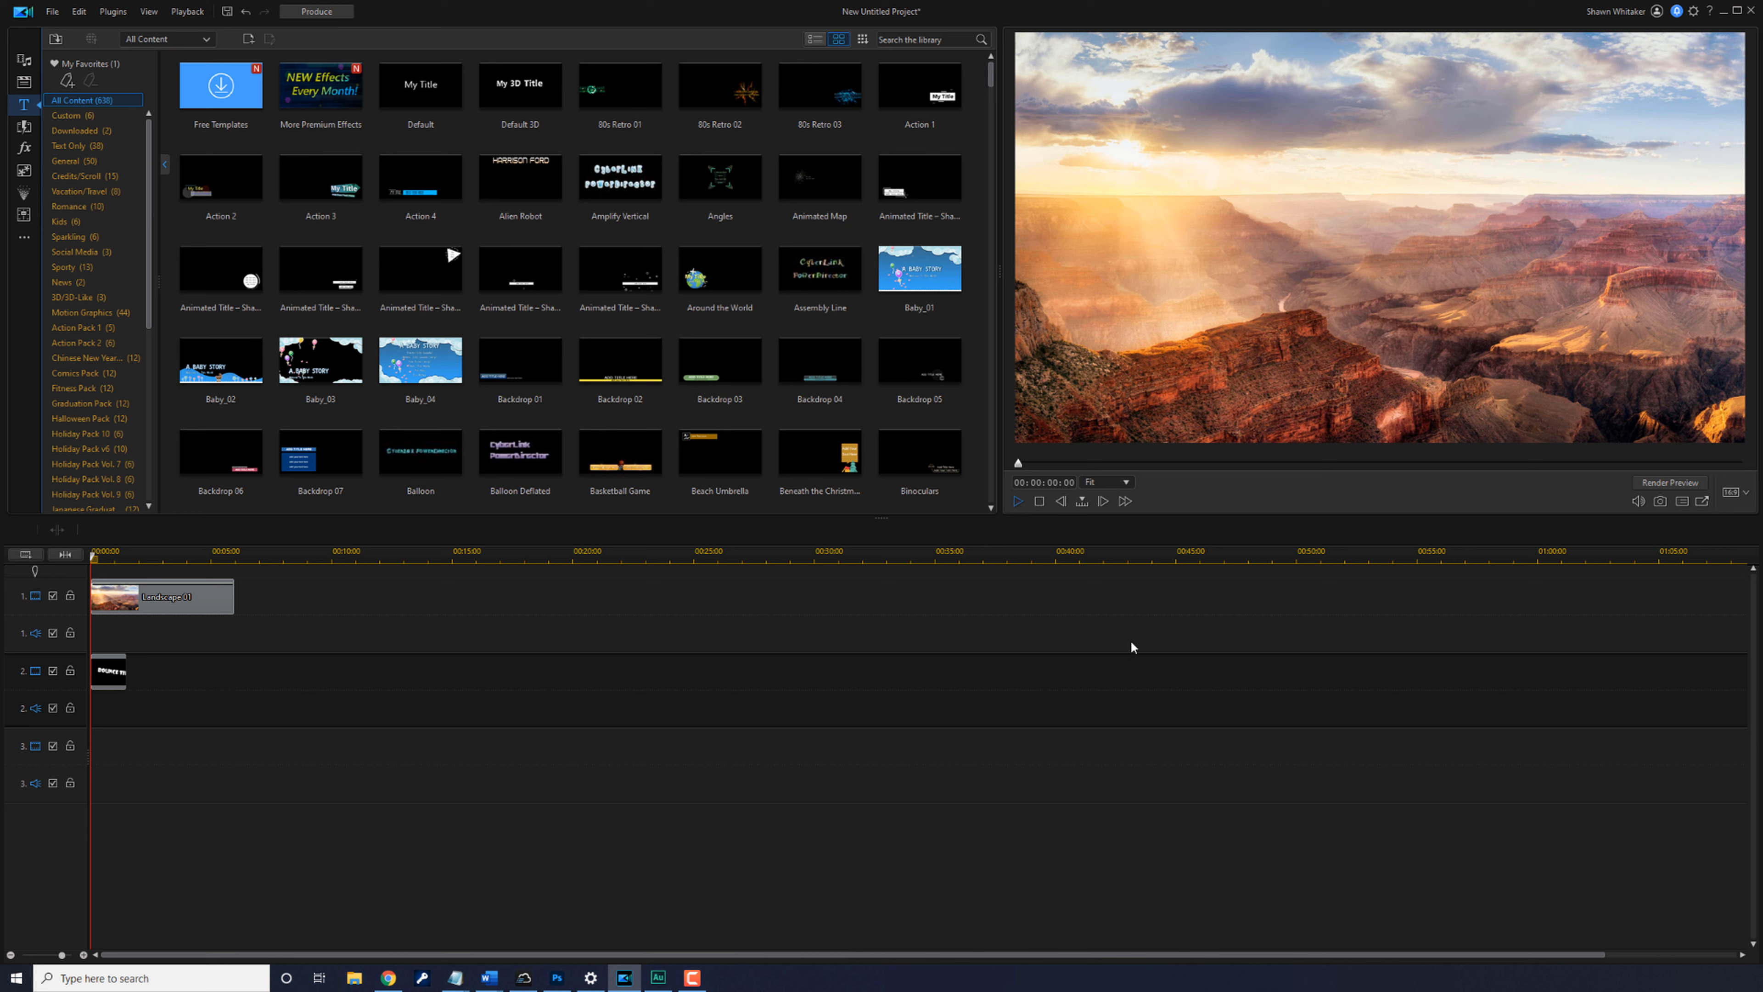
- Play the timeline from the beginning to review the title animation, and pause playback
{"action": "key", "text": "space"}
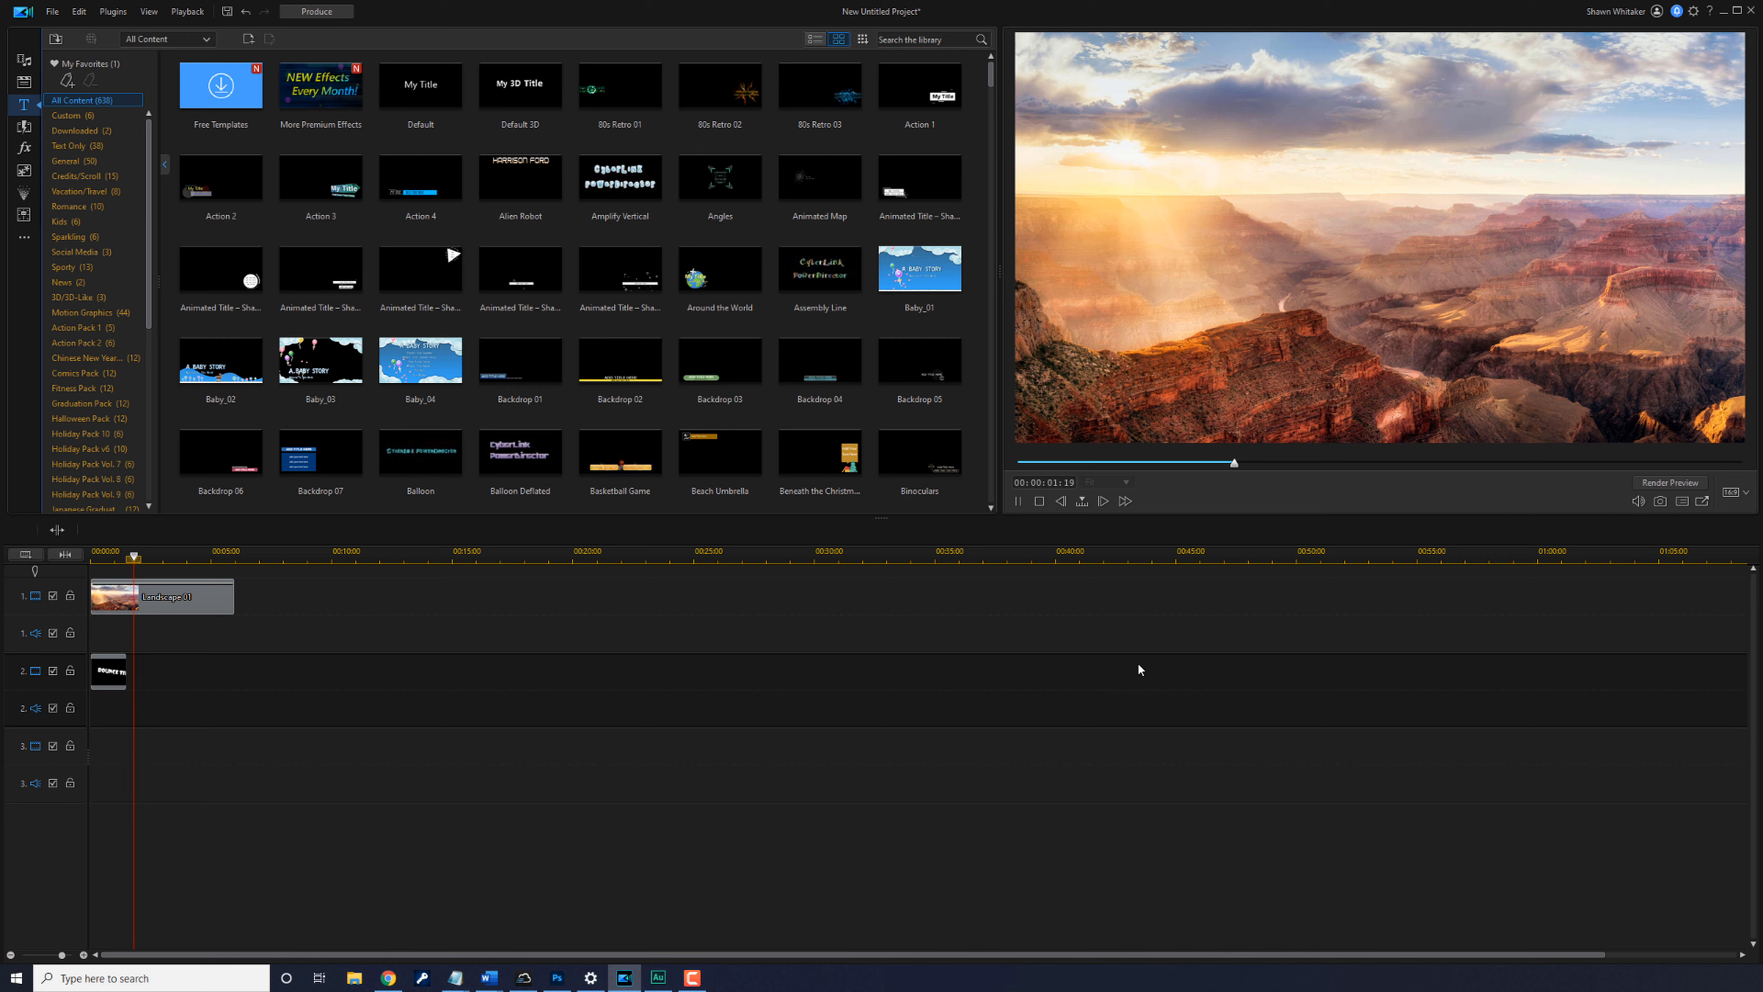
{"action": "left_click", "coordinate": [1018, 501]}
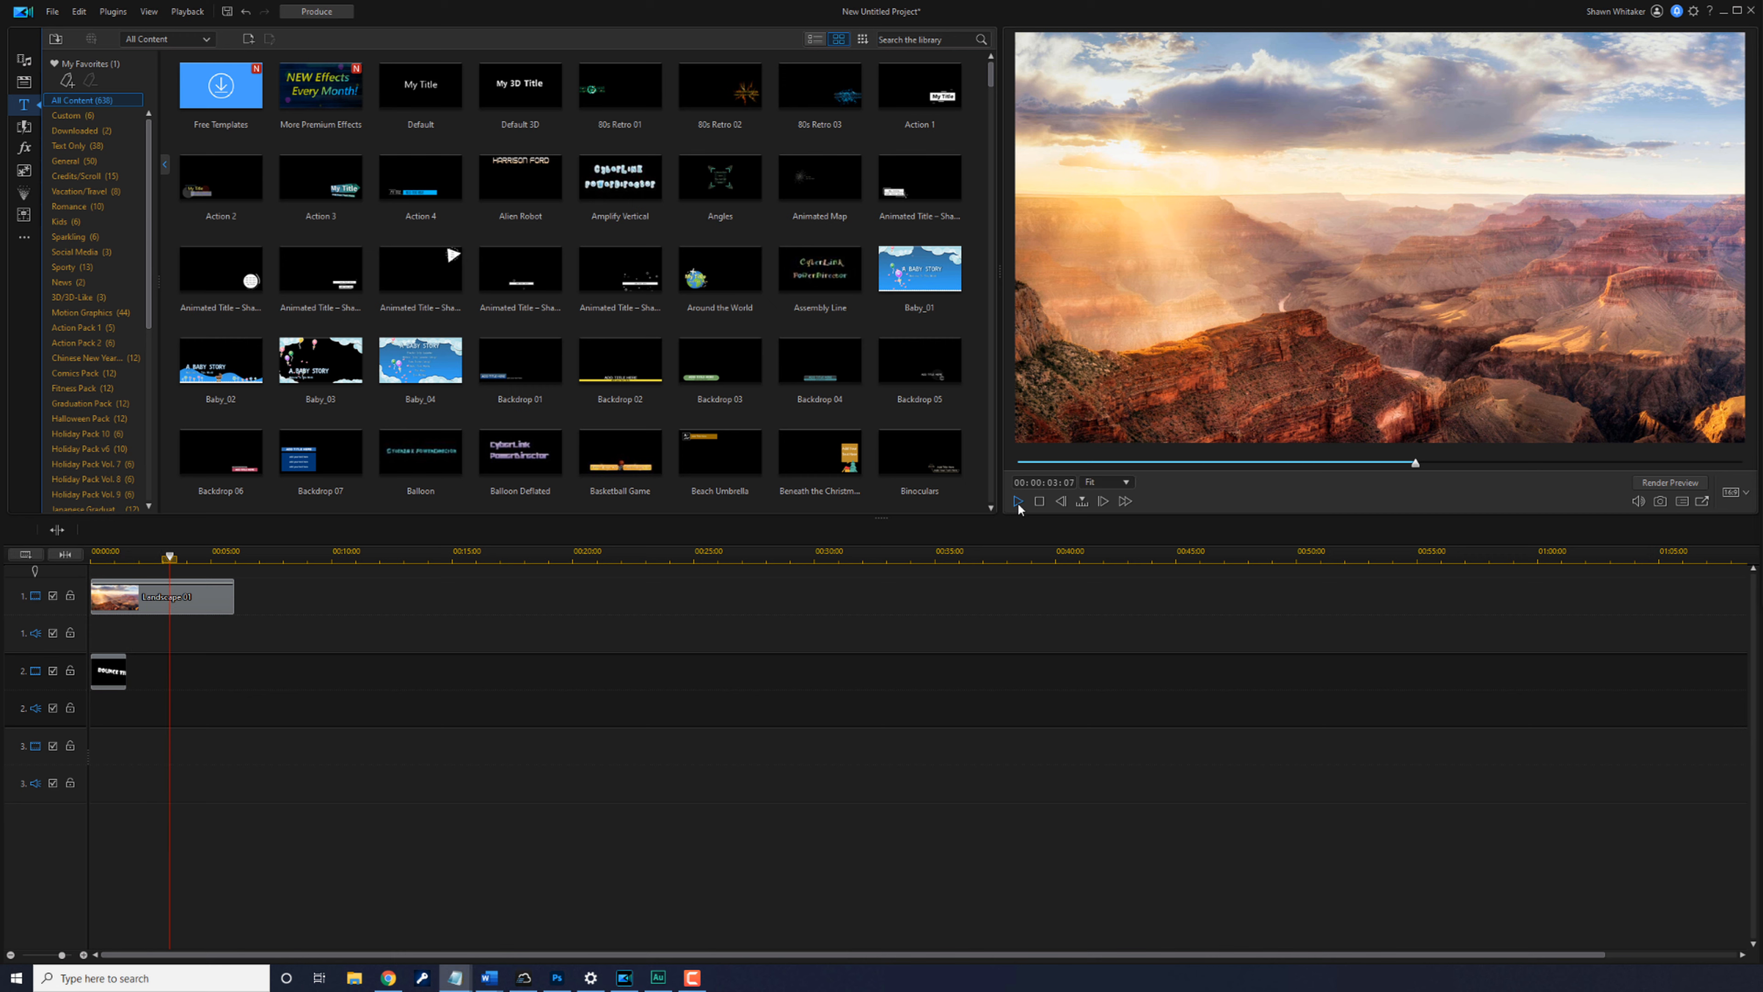